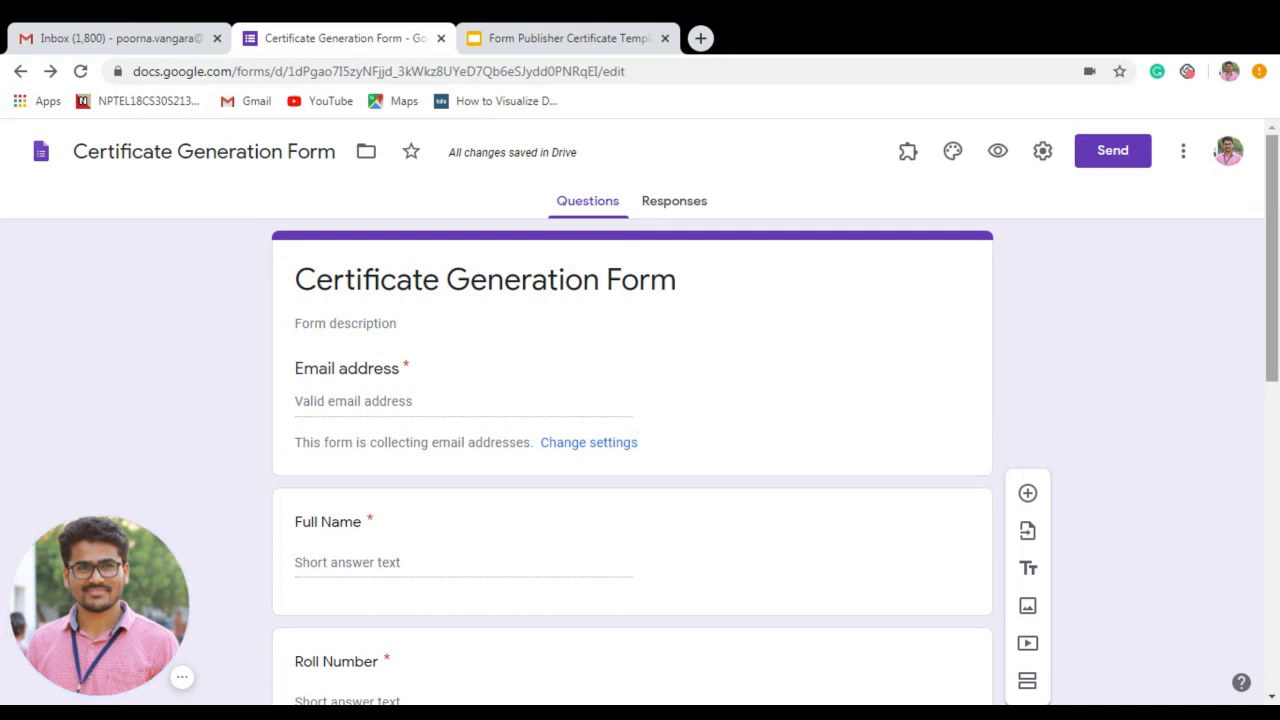
Search the add-ons marketplace for 'Form Pub', view the Form Publisher result, then return to the form.
scroll(1276, 293, "down", 2)
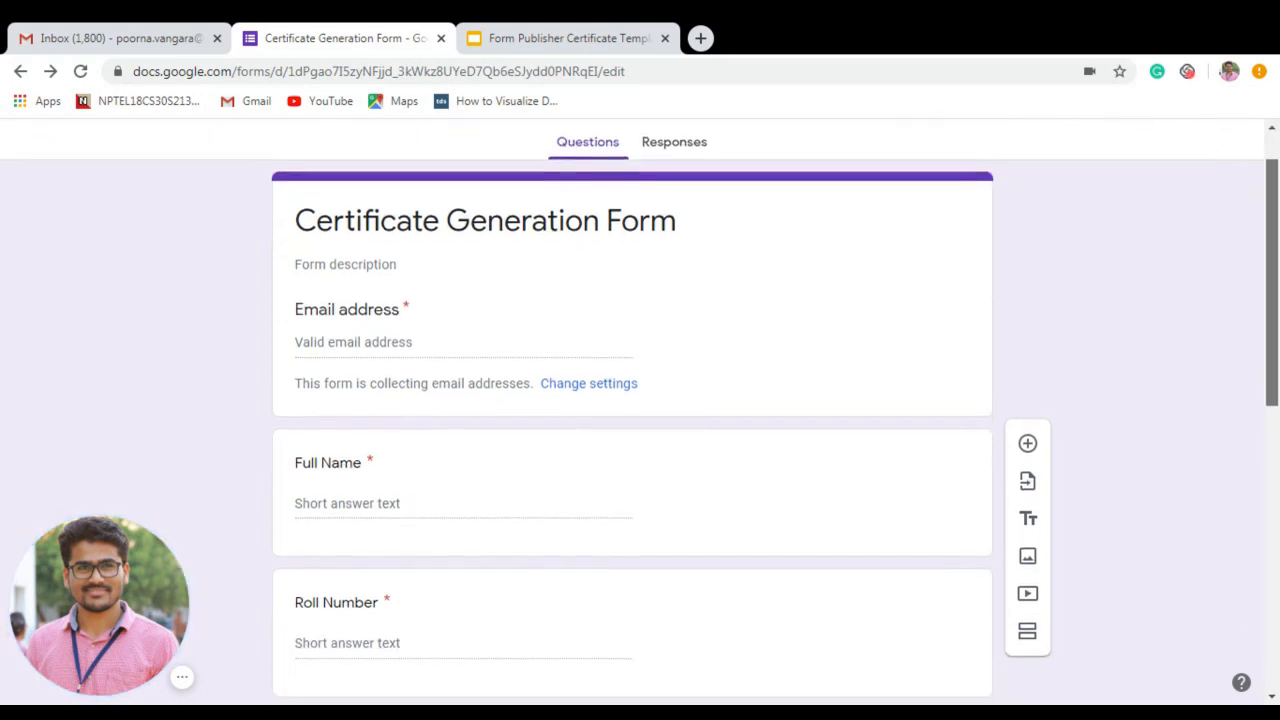
left_click_drag(1276, 293, 1276, 410)
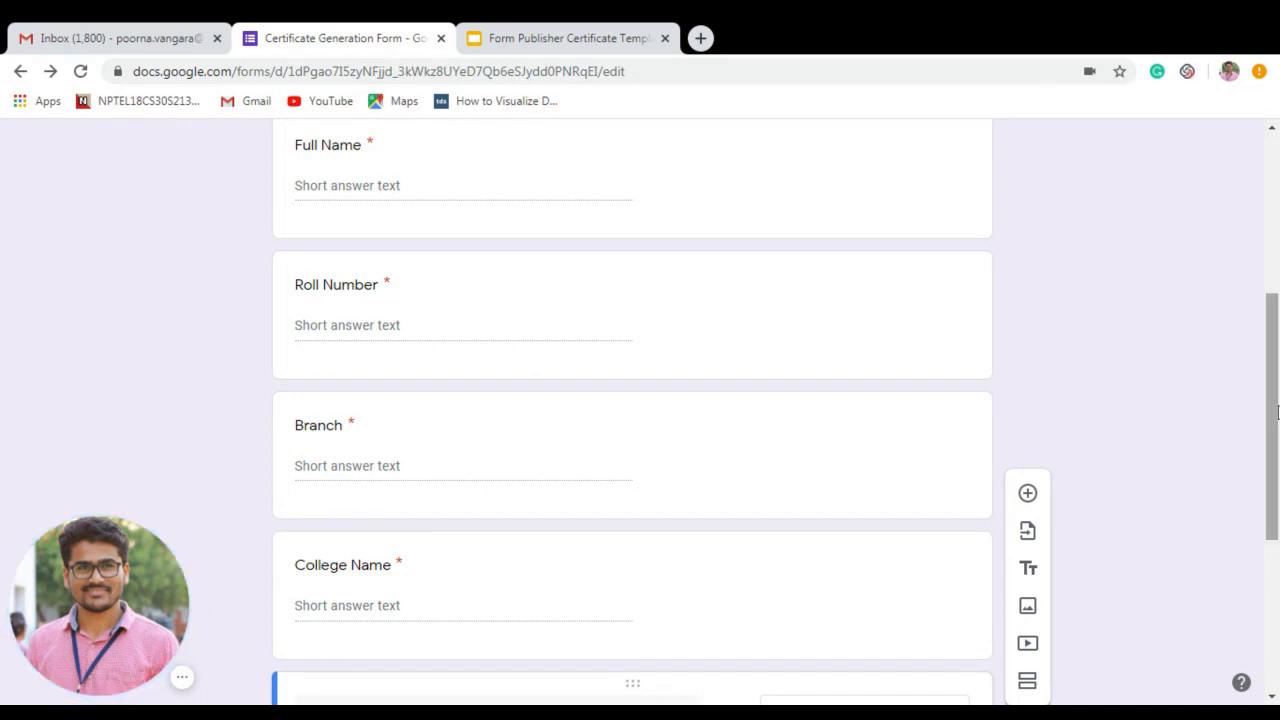
left_click_drag(1274, 409, 1273, 562)
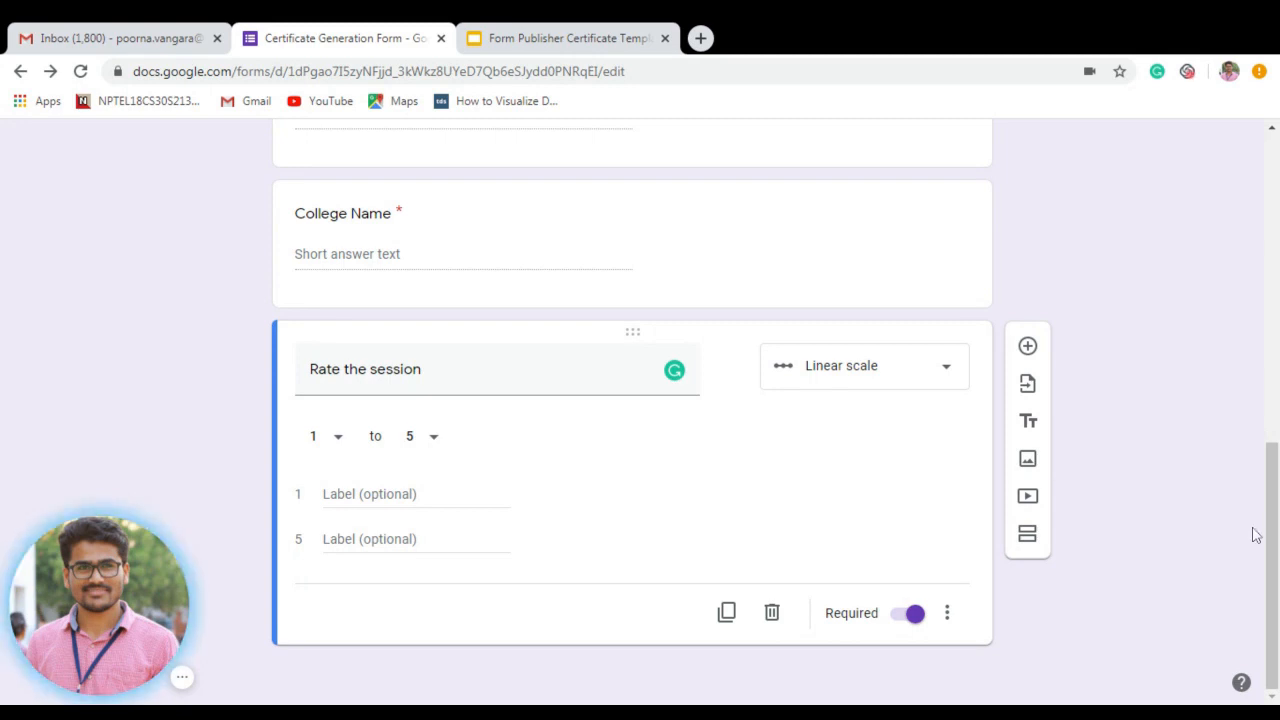
scroll(1272, 520, "up", 1)
scroll(1272, 520, "up", 6)
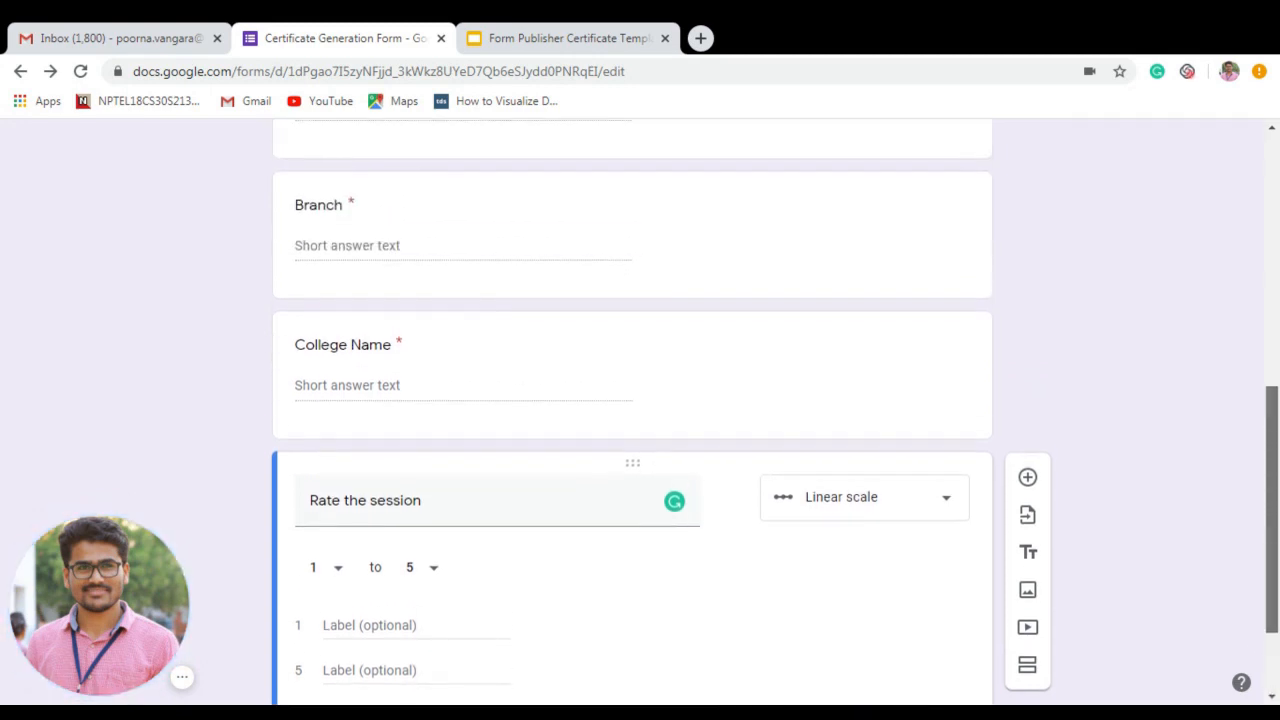
scroll(640, 417, "up", 1)
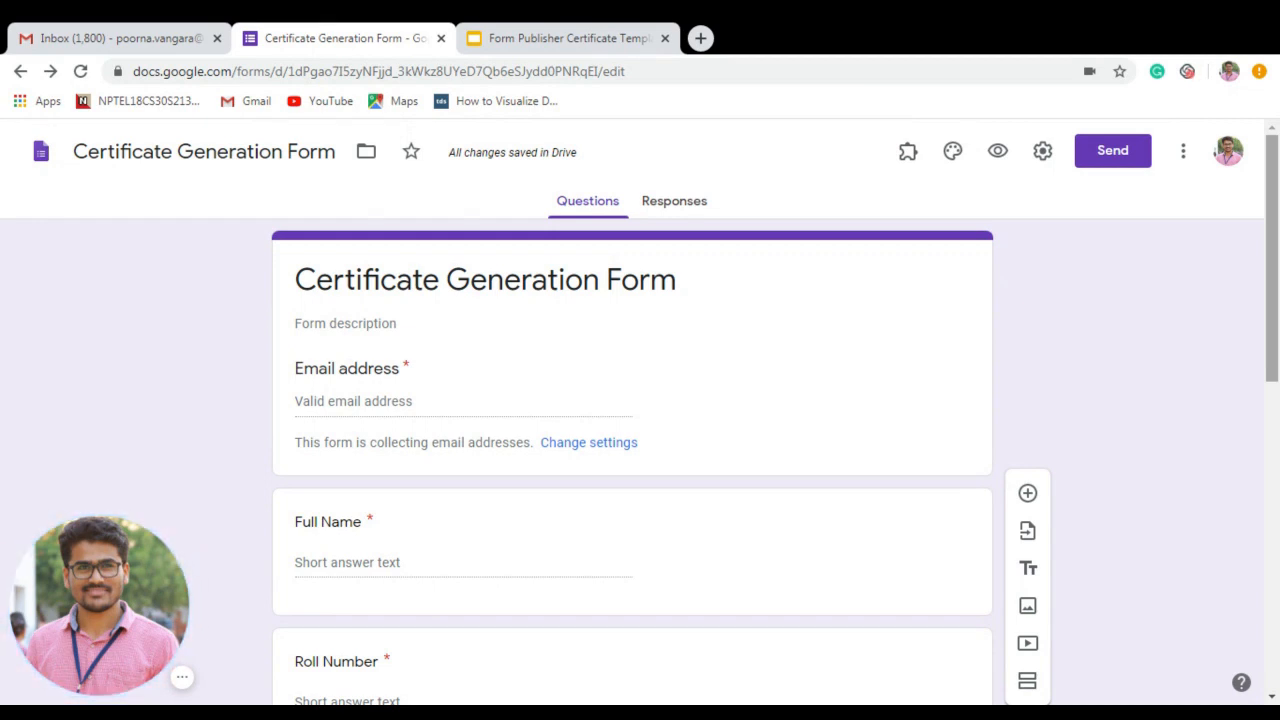
left_click(1185, 155)
left_click(1140, 556)
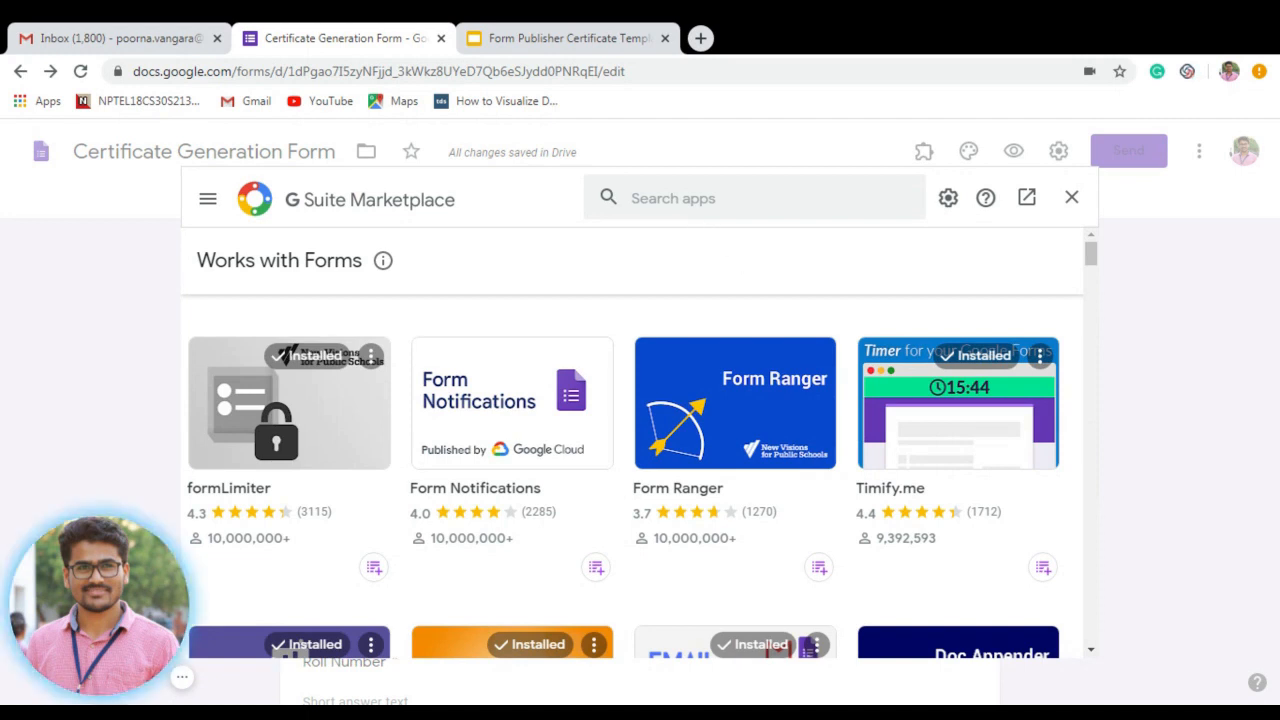
left_click(702, 198)
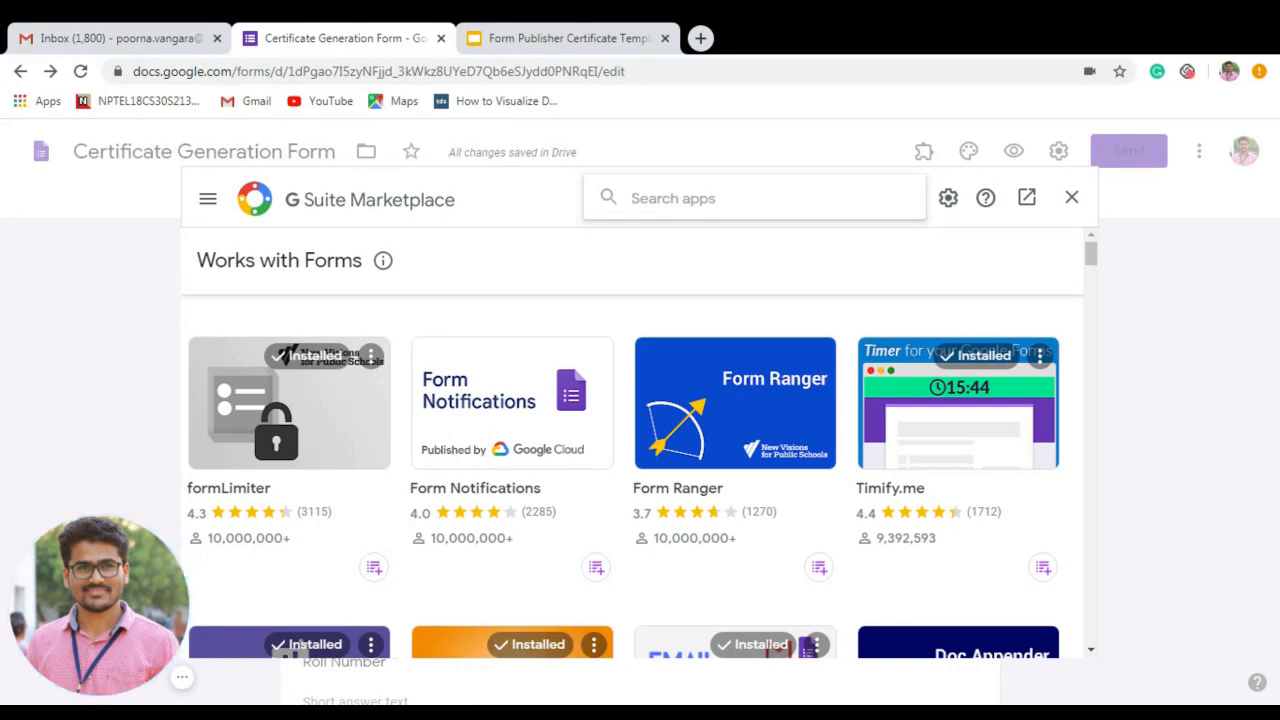
type("For")
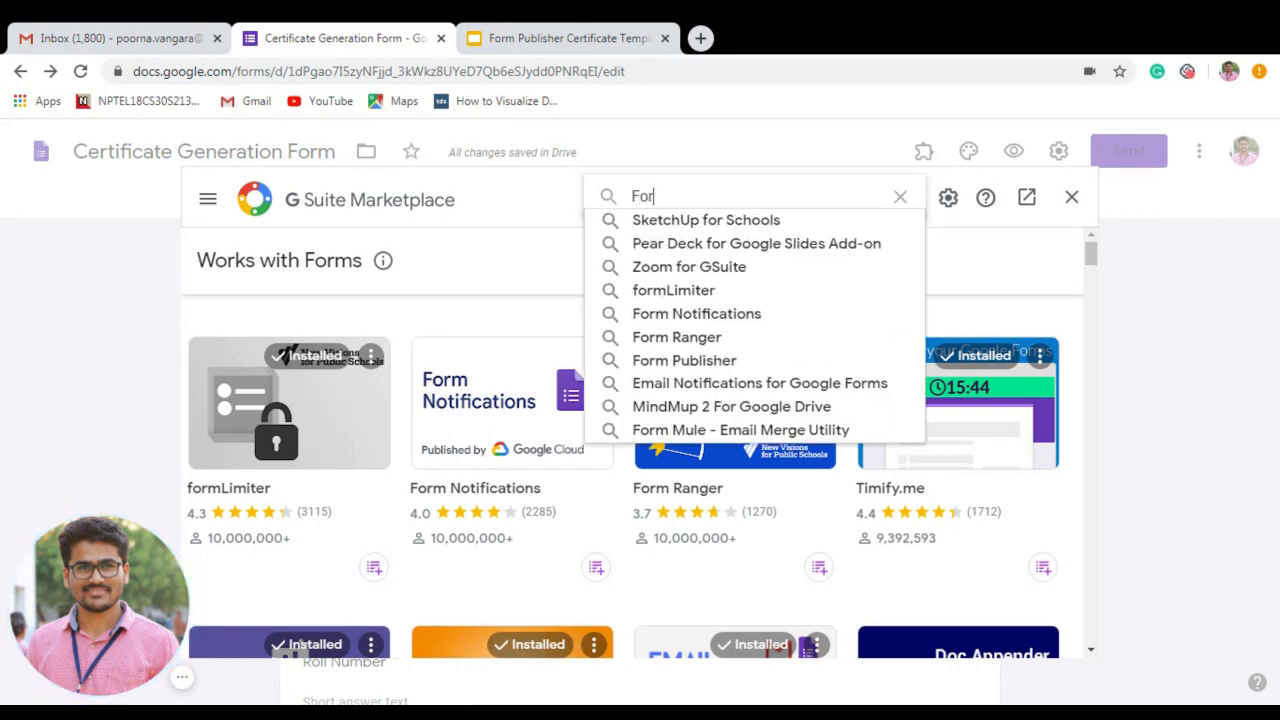
type("m Publisher")
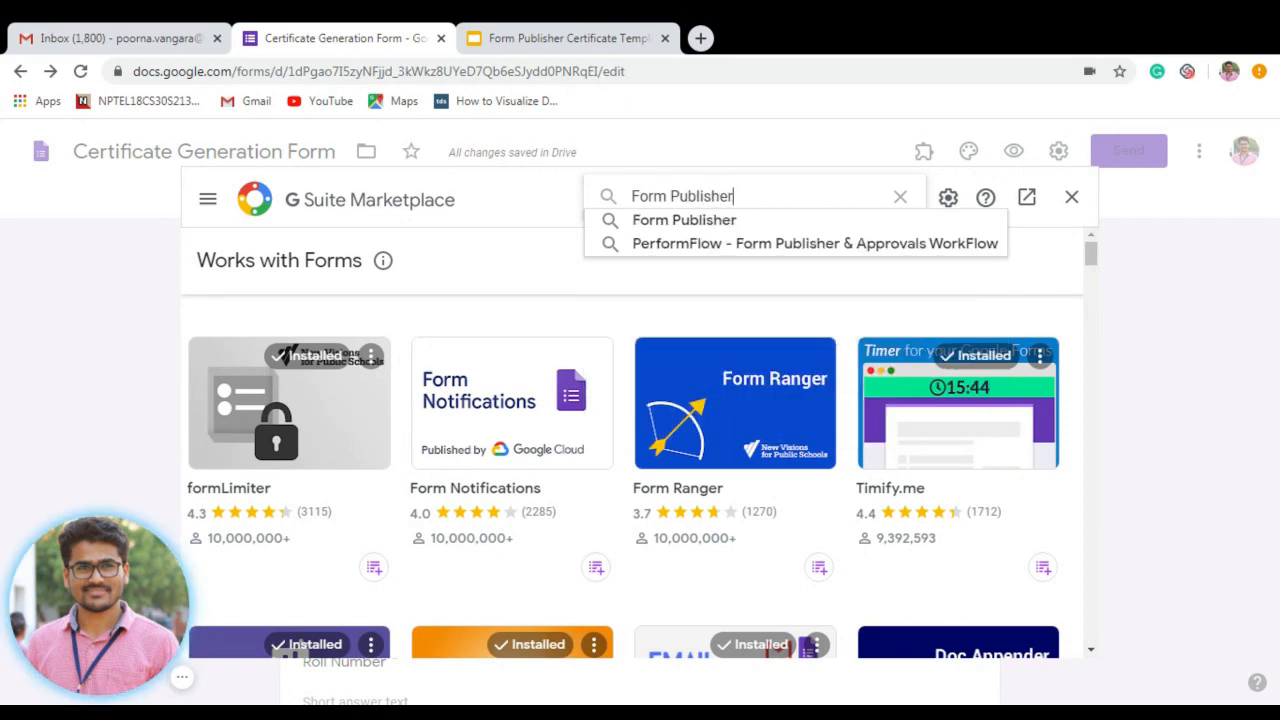
left_click(685, 221)
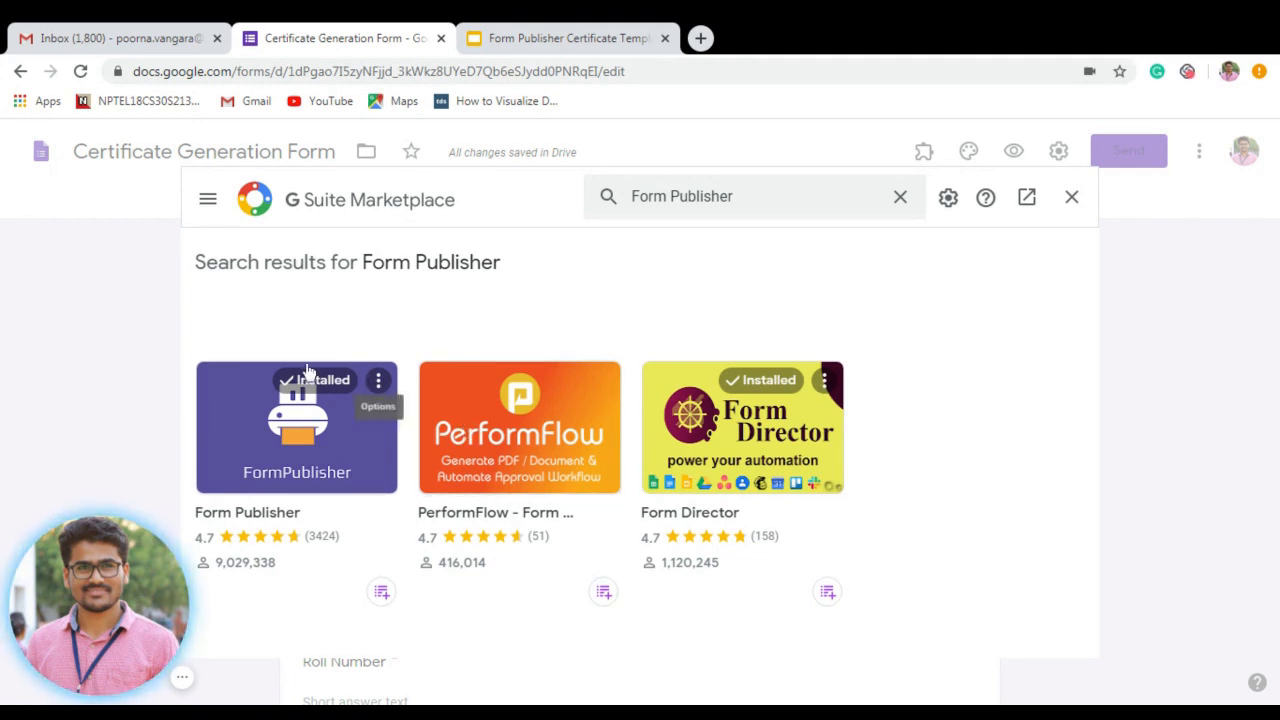
left_click(1072, 199)
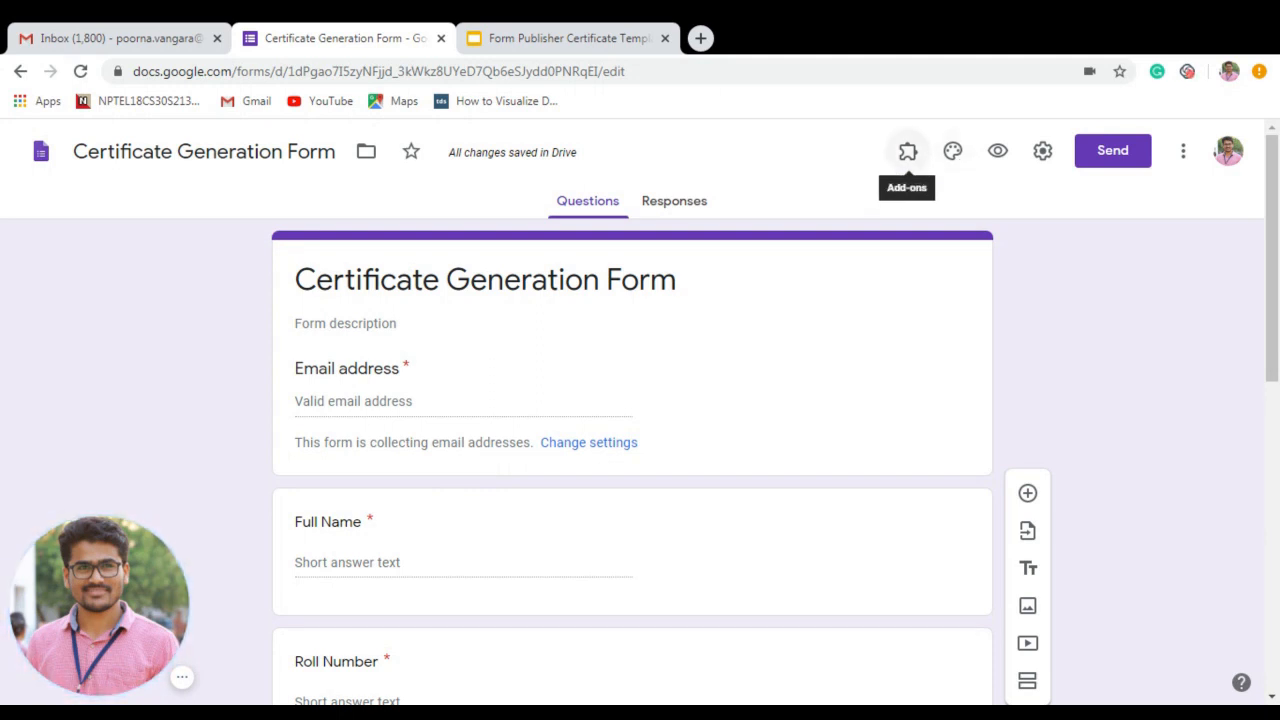
Open Form Publisher from the add-ons list, reload the form page, and open Form Publisher again.
left_click(907, 151)
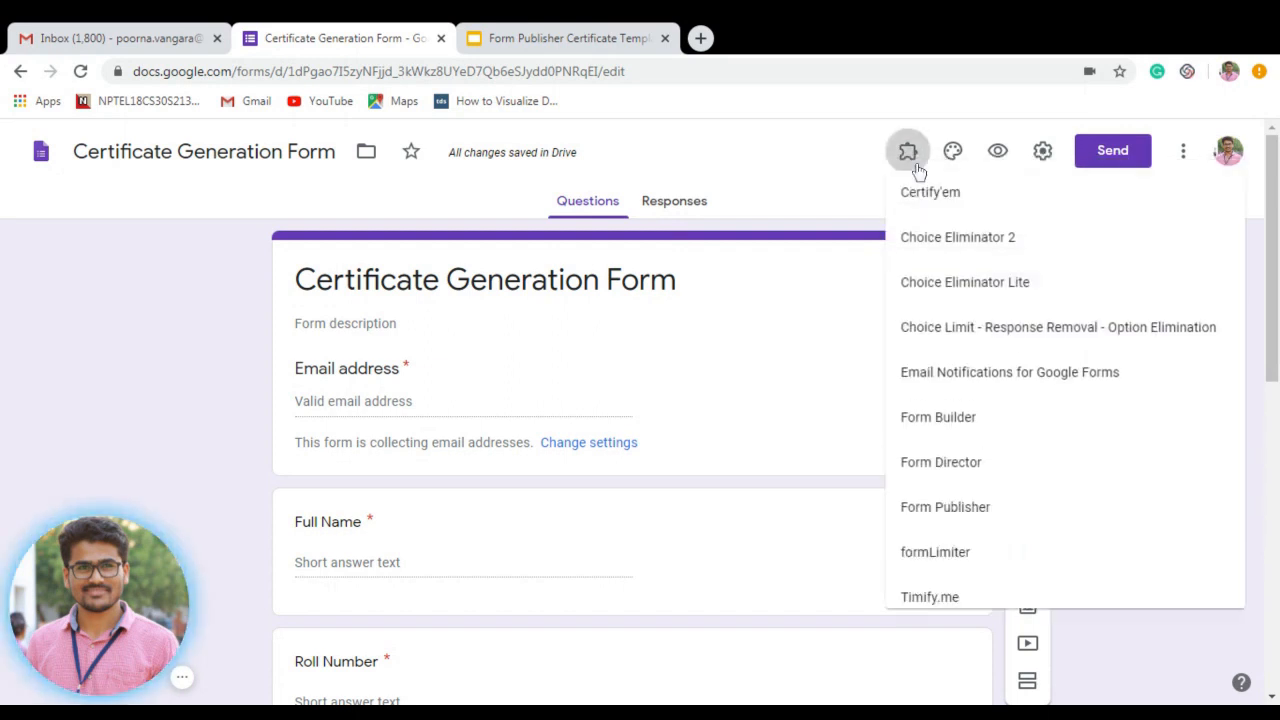
left_click(945, 517)
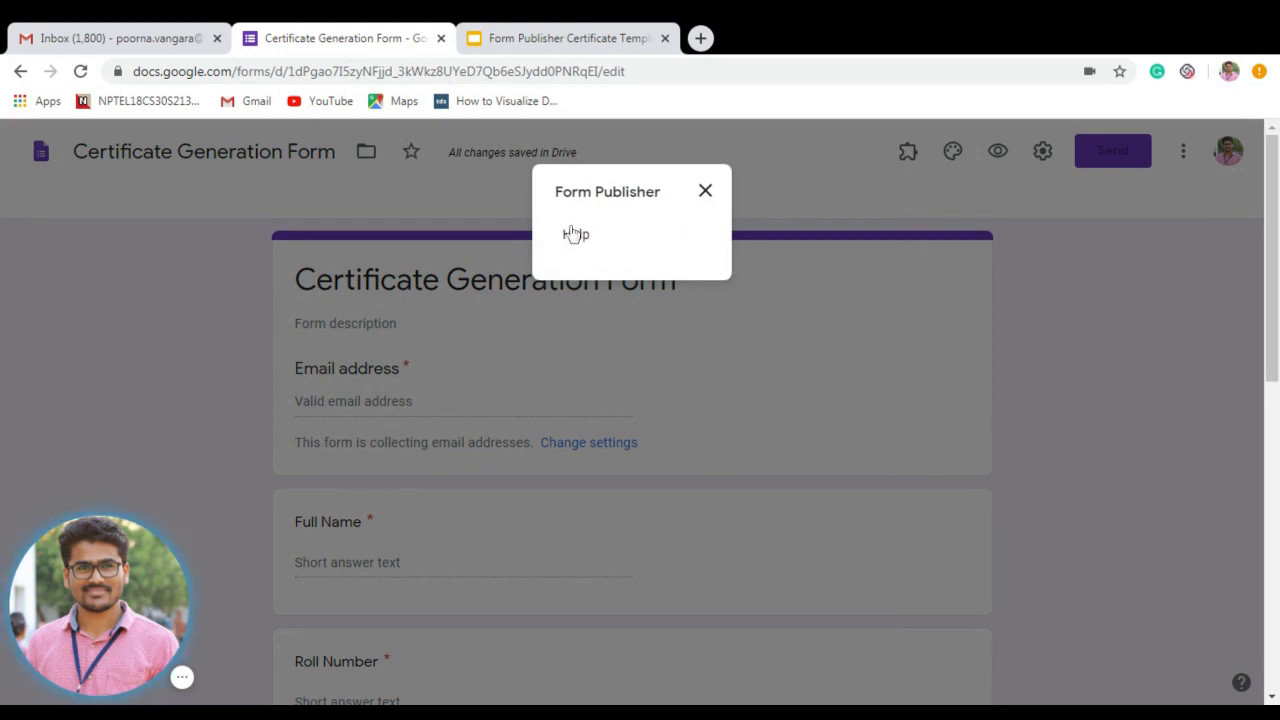
left_click(704, 190)
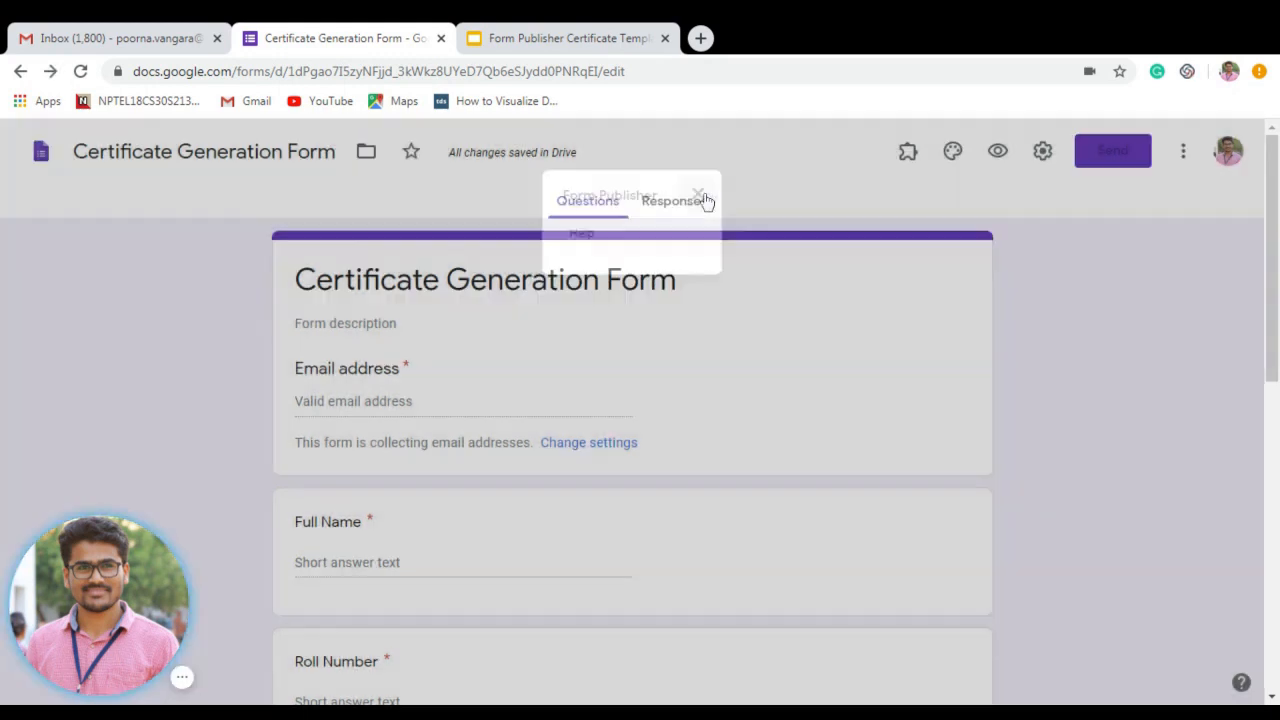
left_click(660, 71)
key("Return")
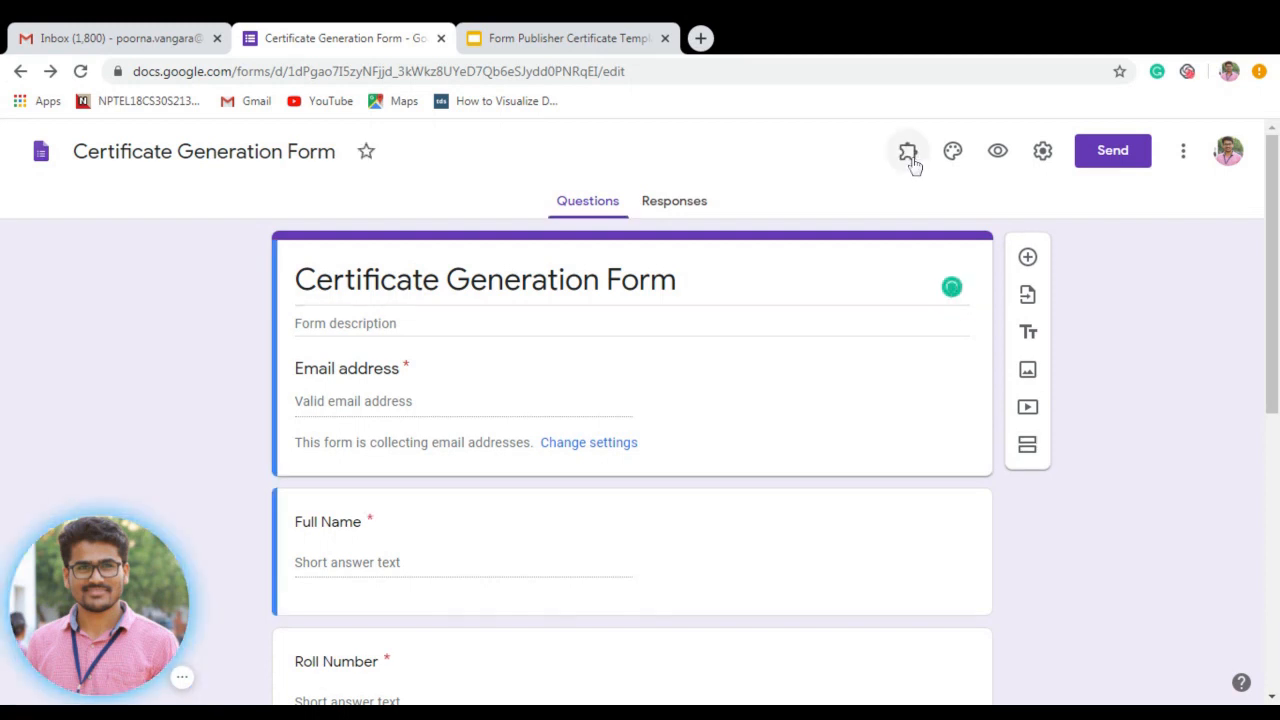
left_click(907, 155)
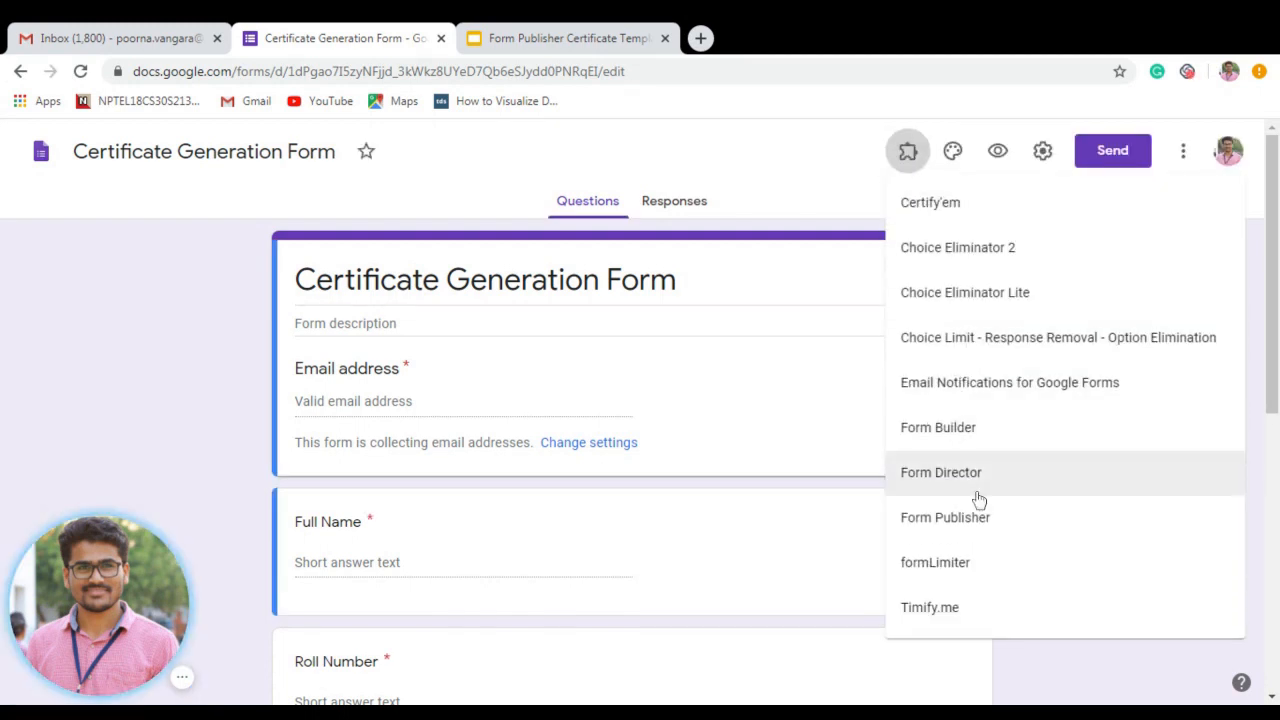
left_click(962, 530)
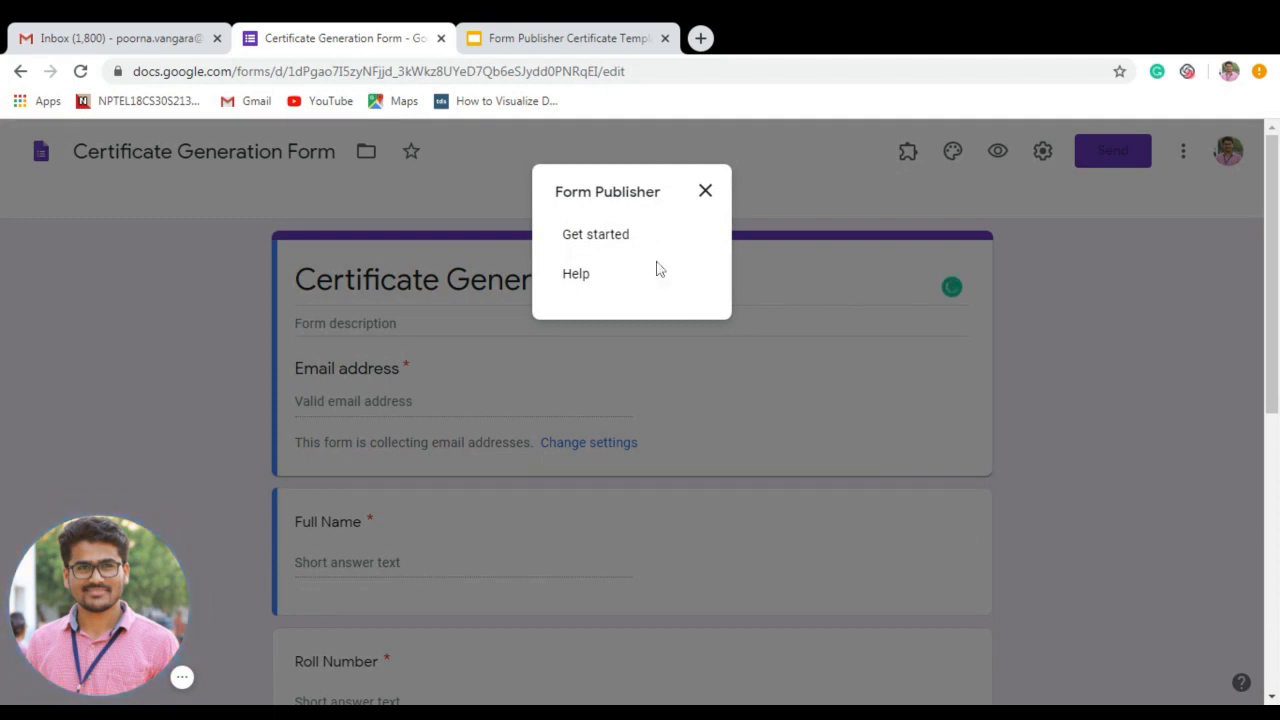
Choose Get started in Form Publisher, then bring up the Form Publisher Certificate Template slides.
left_click(586, 237)
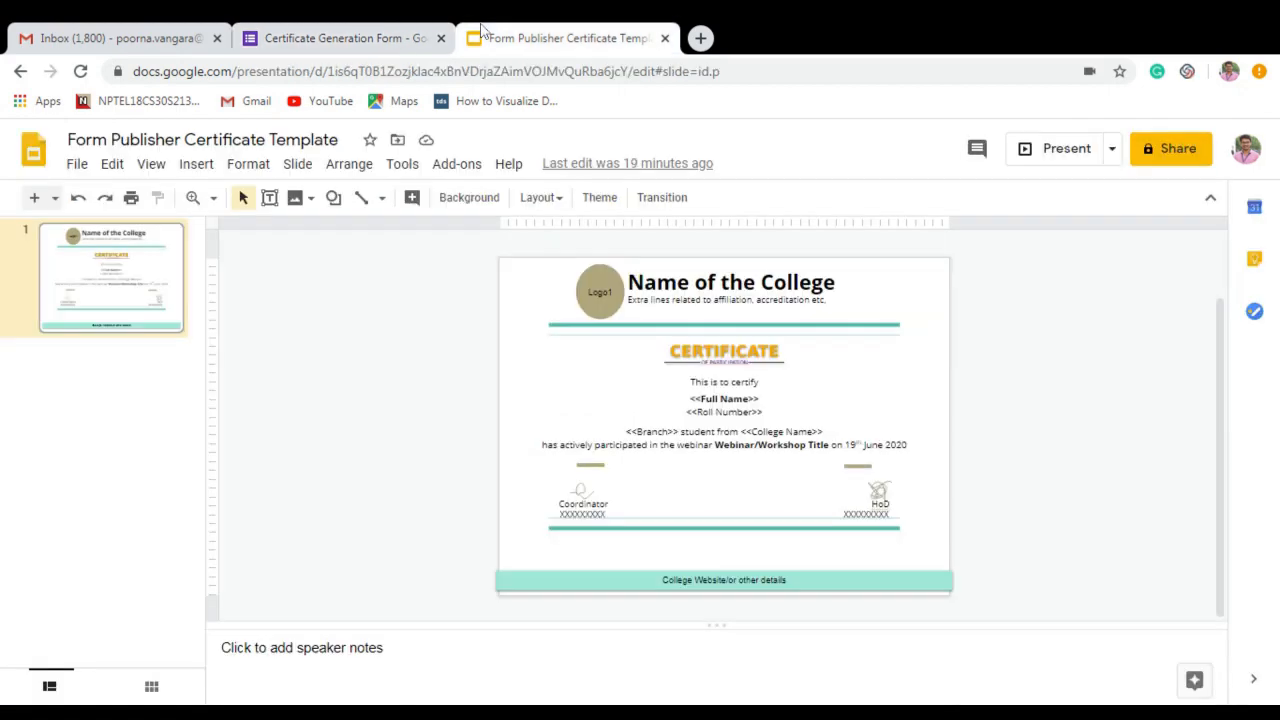
key("ctrl+Tab")
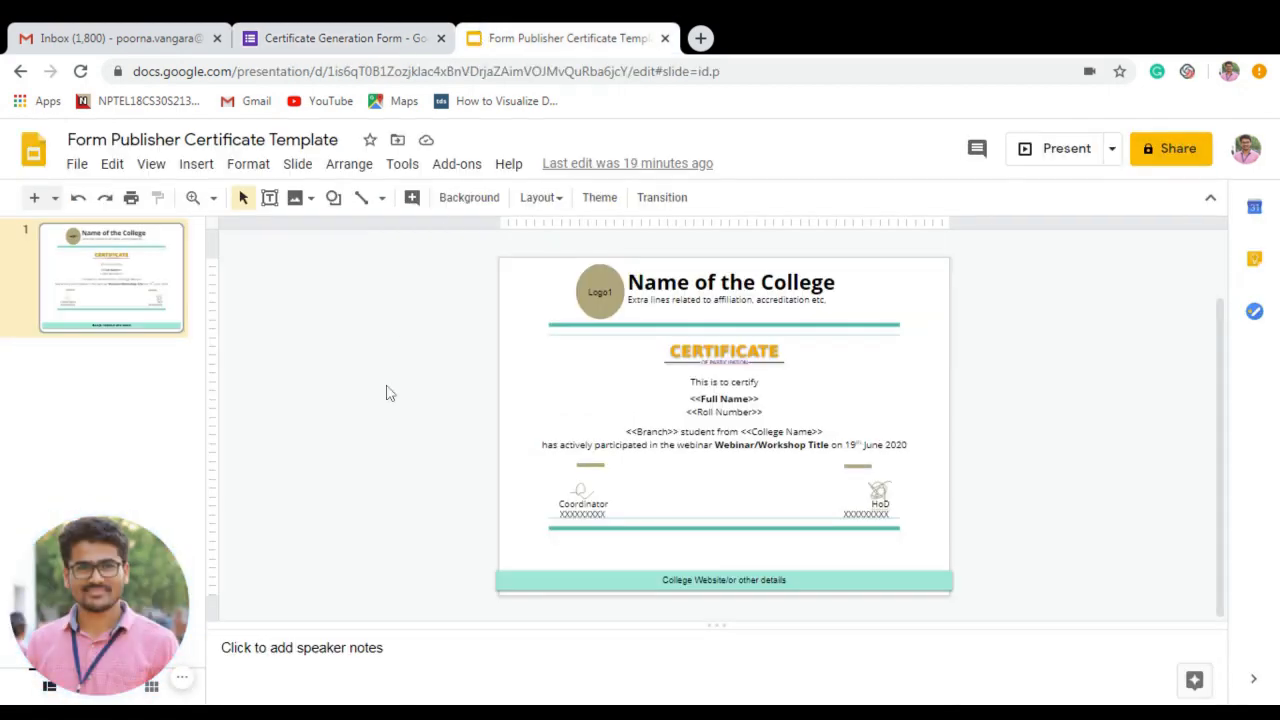
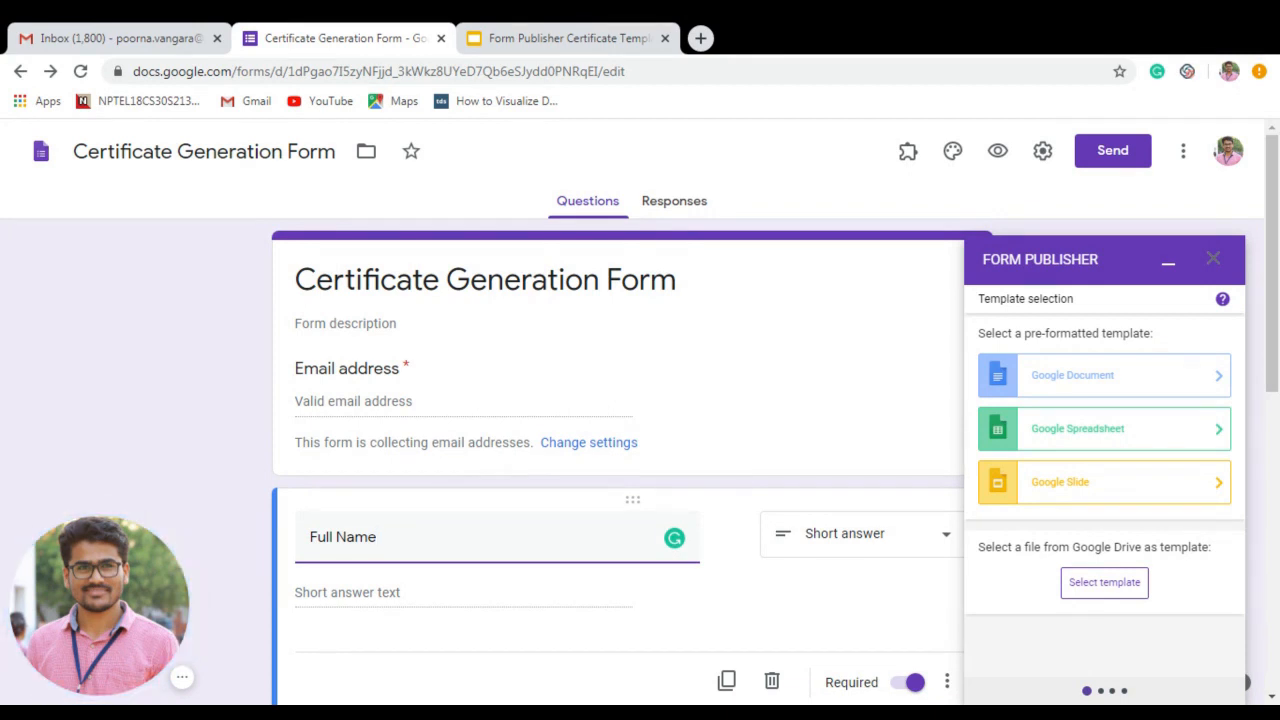
Save the form settings with email collection on, response receipts set to Always, and a one-response limit.
left_click(1043, 151)
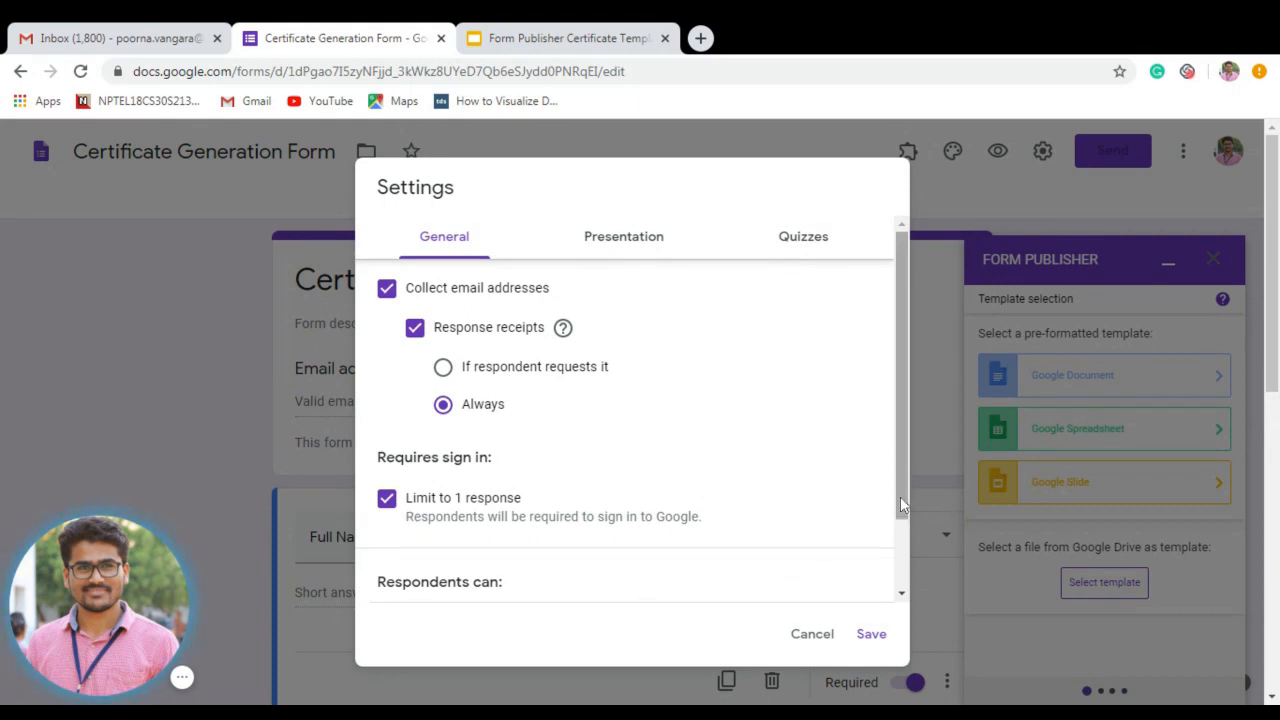
left_click(871, 636)
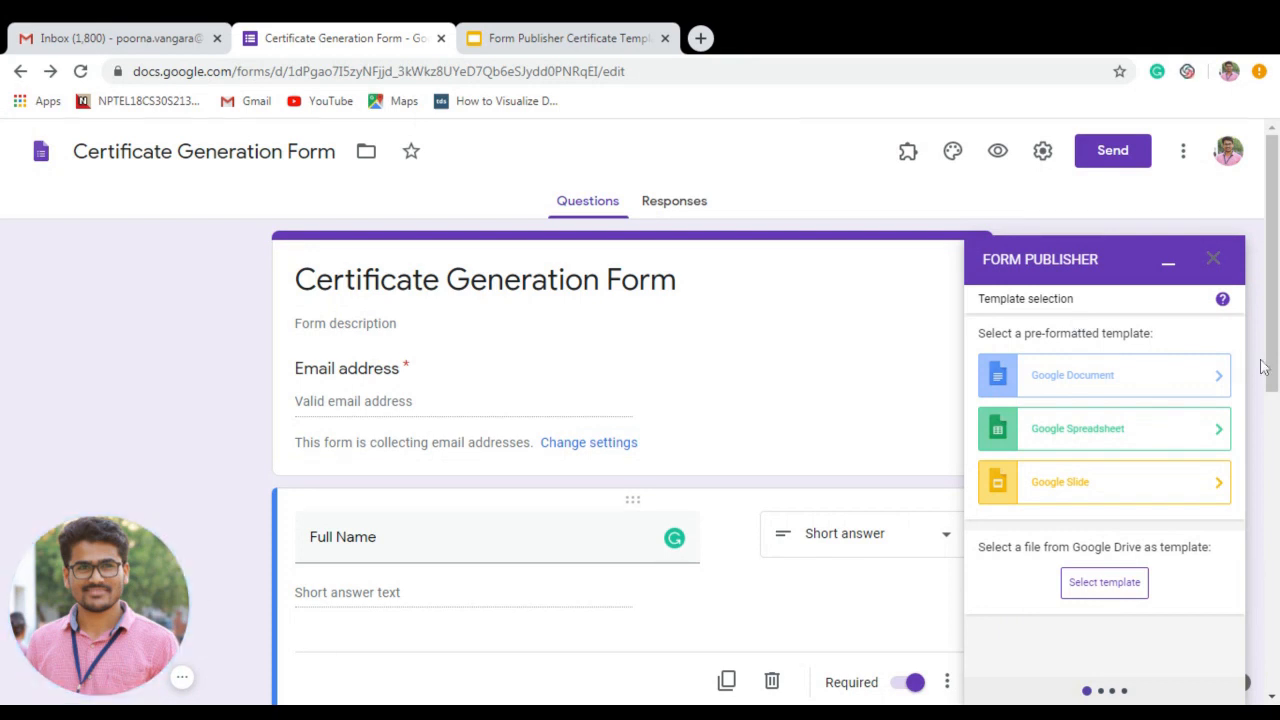
scroll(1262, 367, "down", 2)
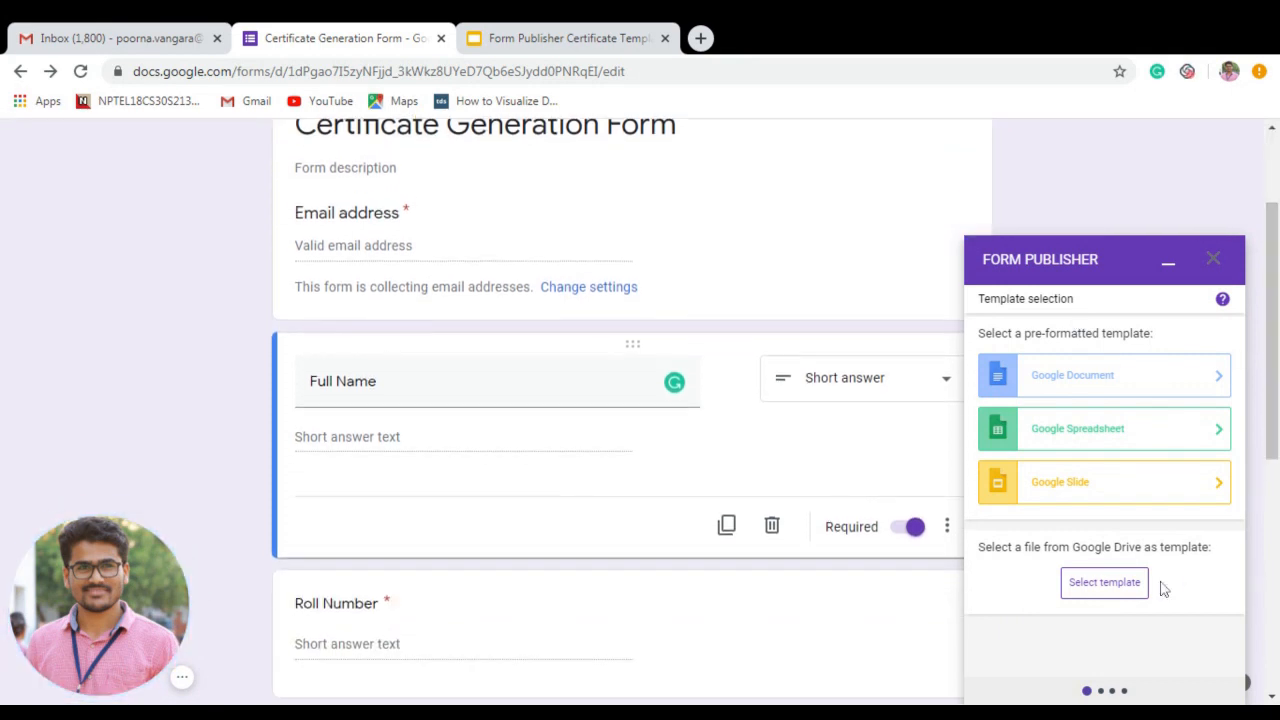
Pick the Form Publisher Certificate Template presentation from Drive's Presentations list as the certificate template.
left_click(1089, 596)
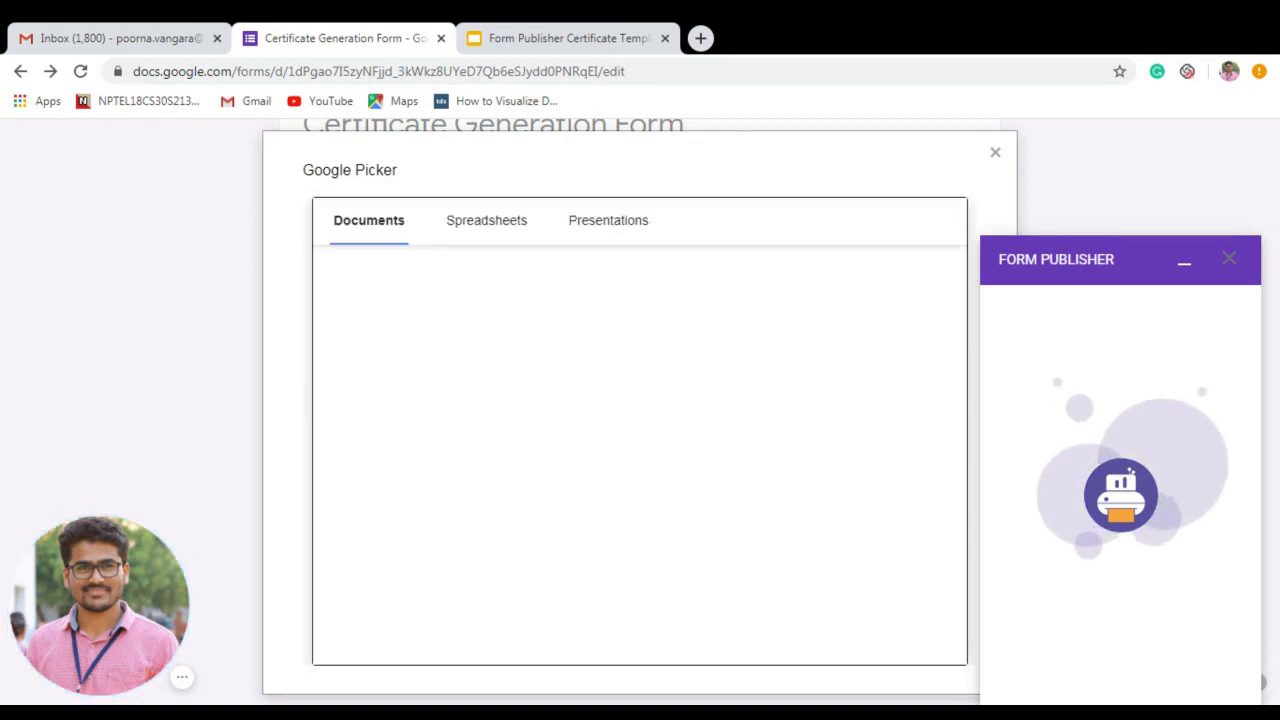
left_click(548, 38)
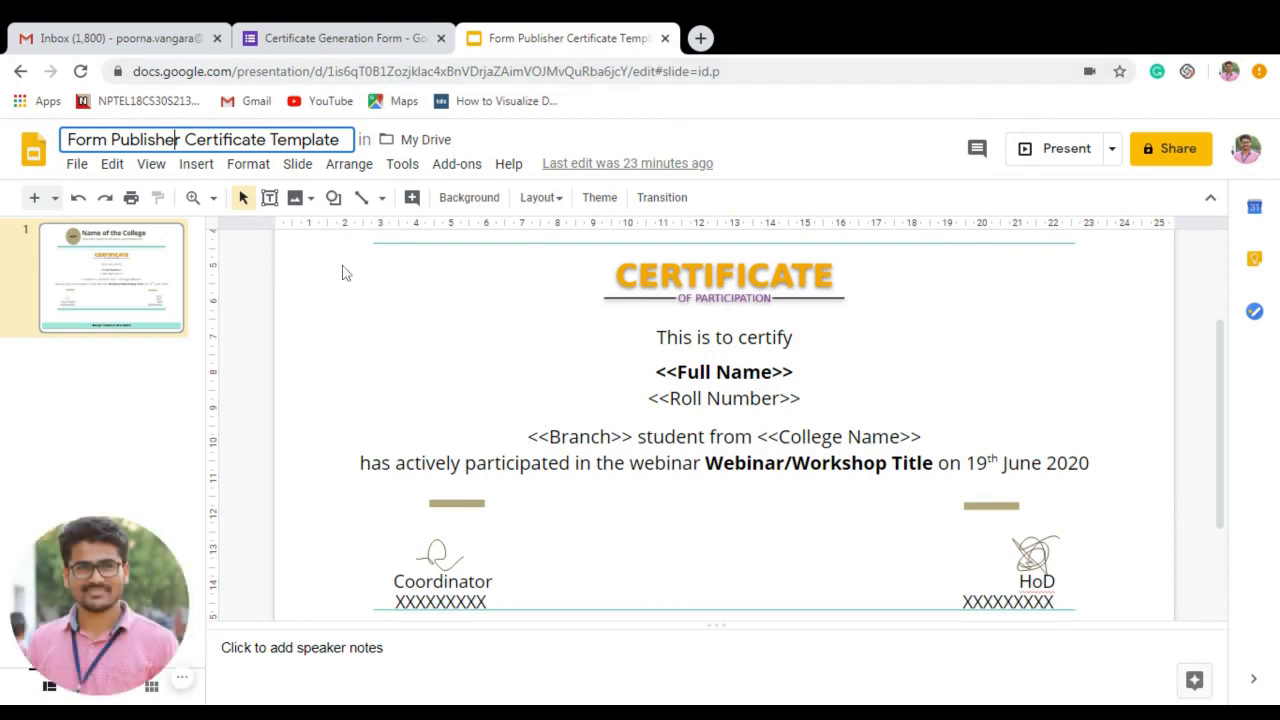
left_click(372, 36)
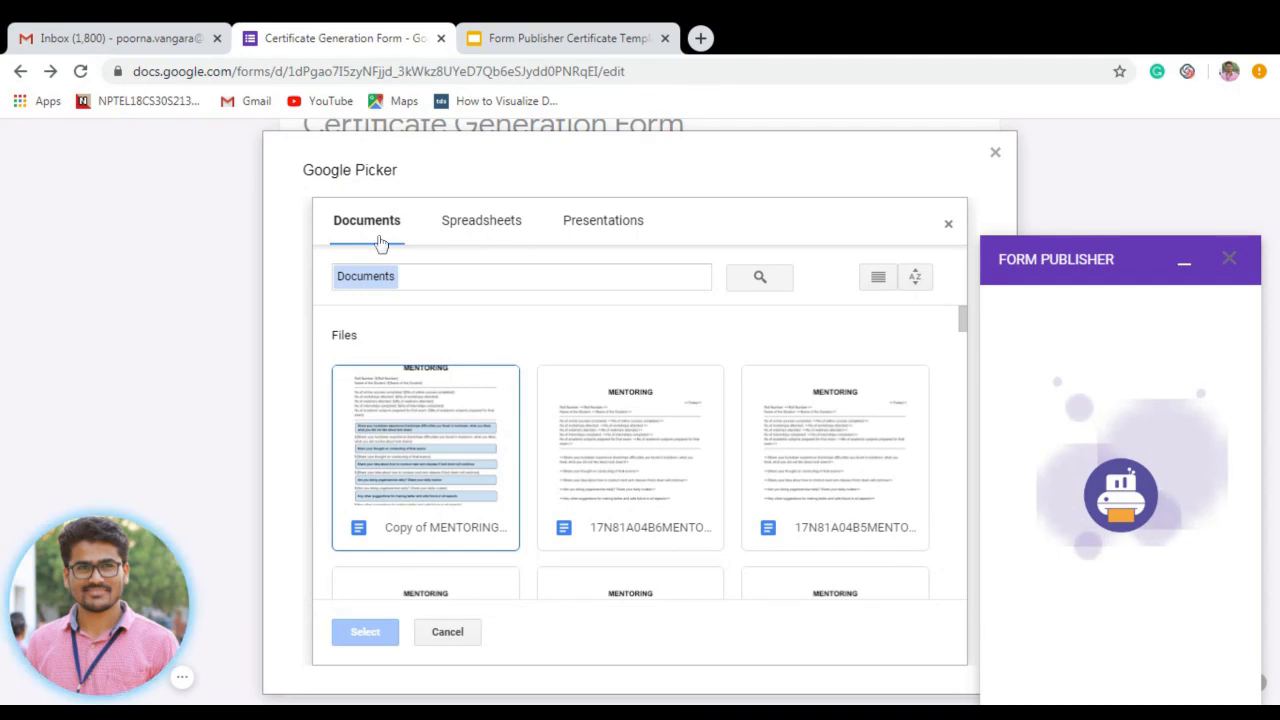
left_click(481, 228)
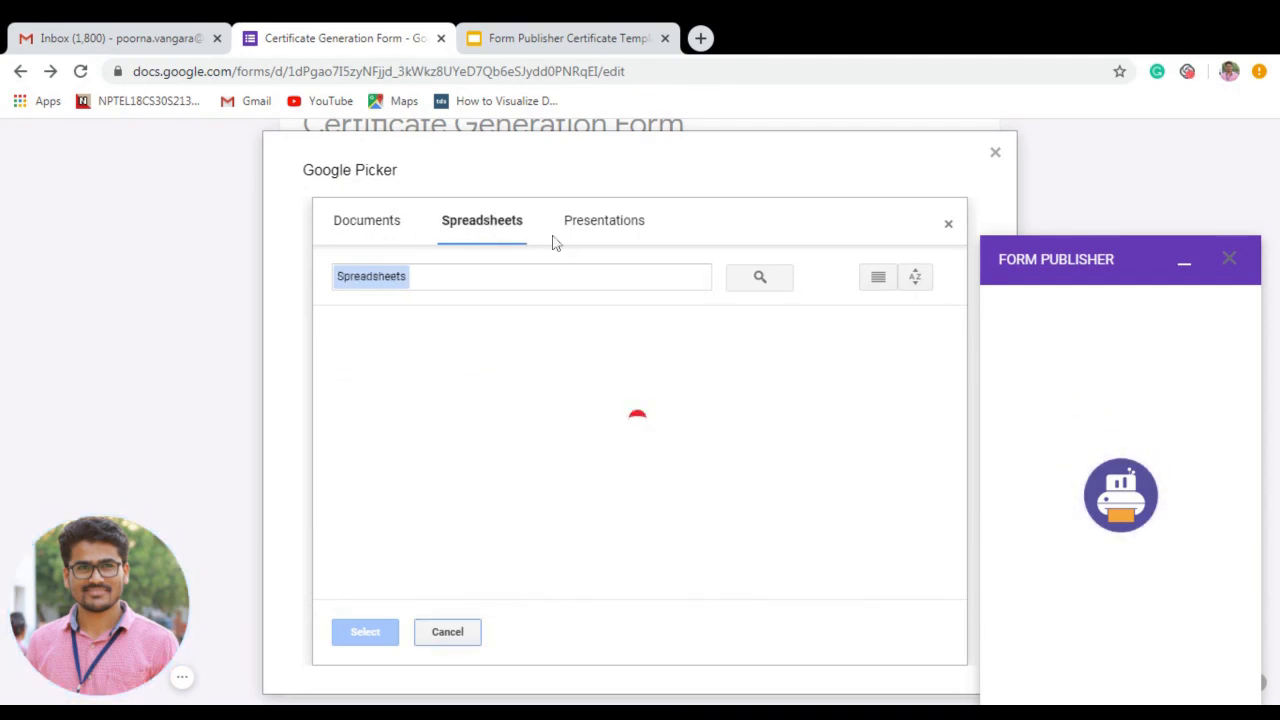
left_click(604, 238)
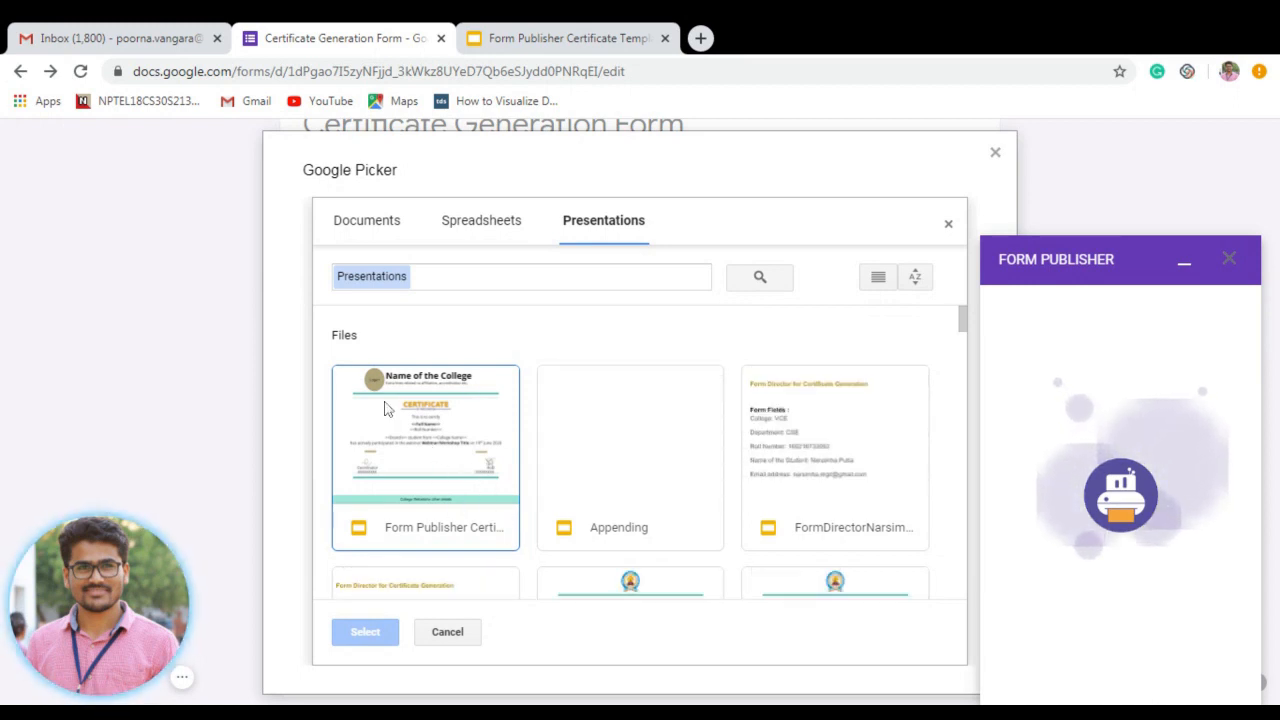
left_click(428, 447)
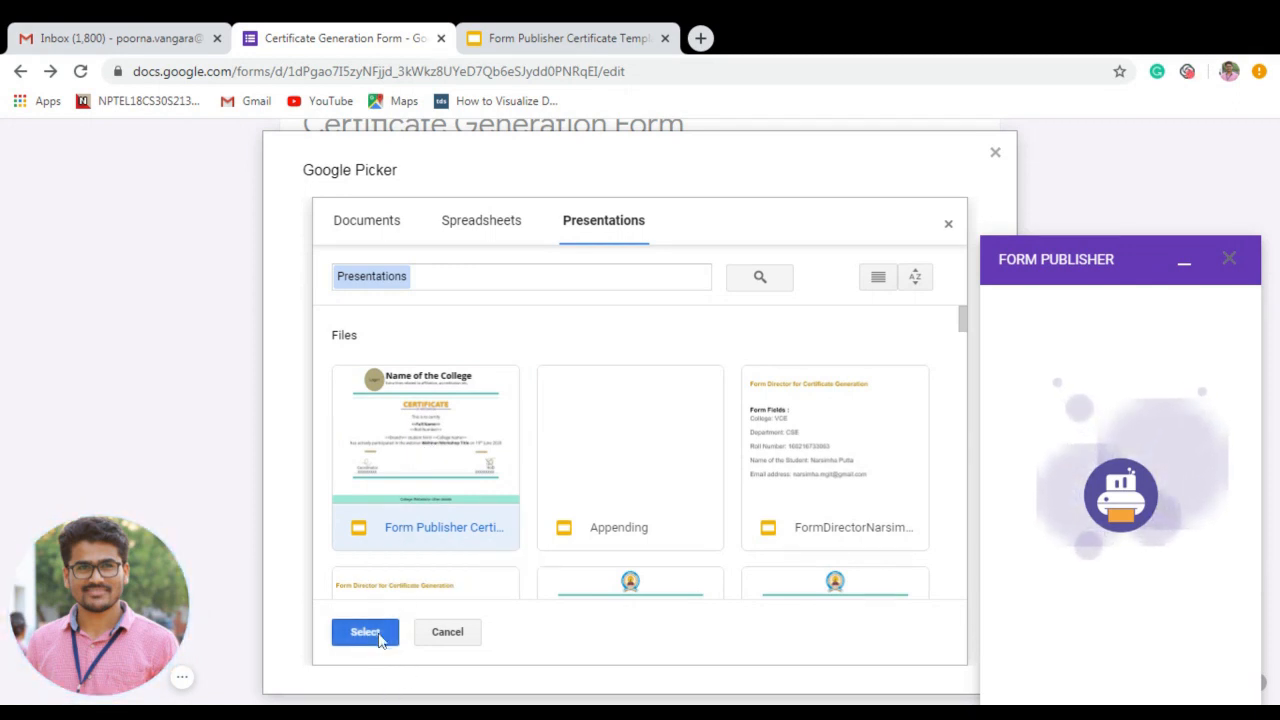
left_click(365, 632)
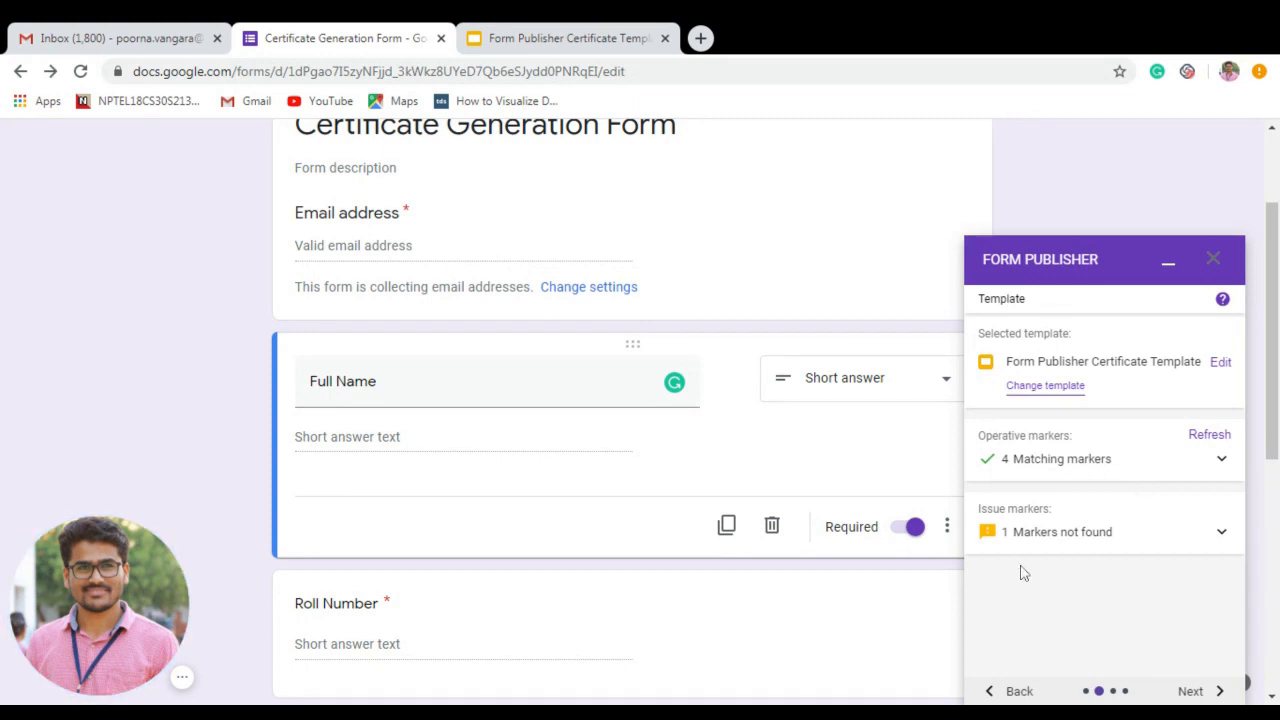
Compare the unmatched 'Rate the session' marker against the template slides, then proceed to destination settings.
left_click(1223, 535)
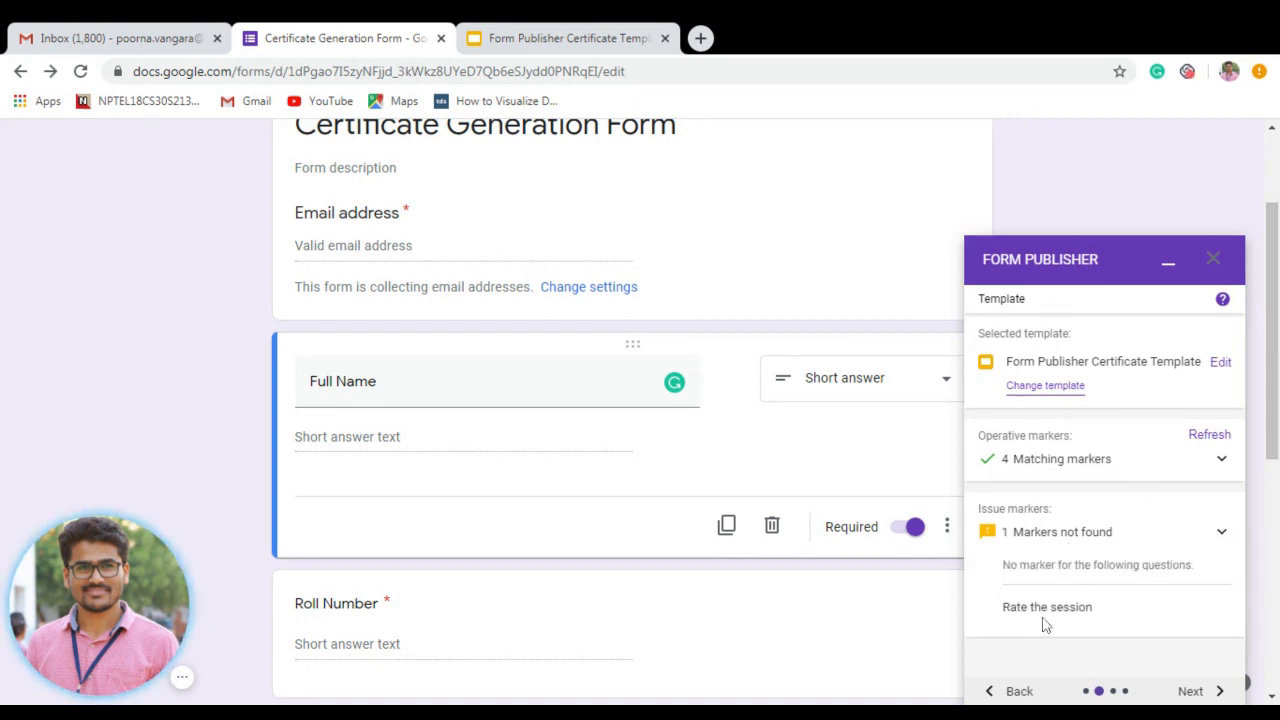
left_click(1222, 536)
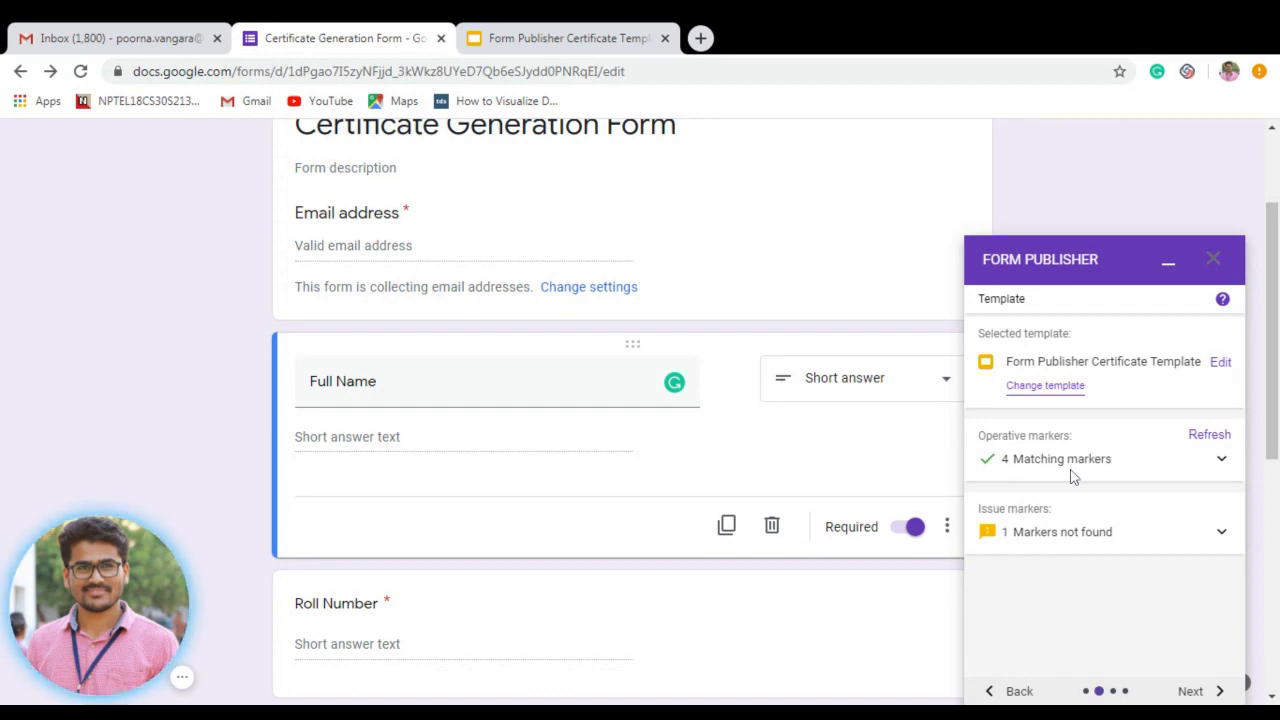
left_click(520, 36)
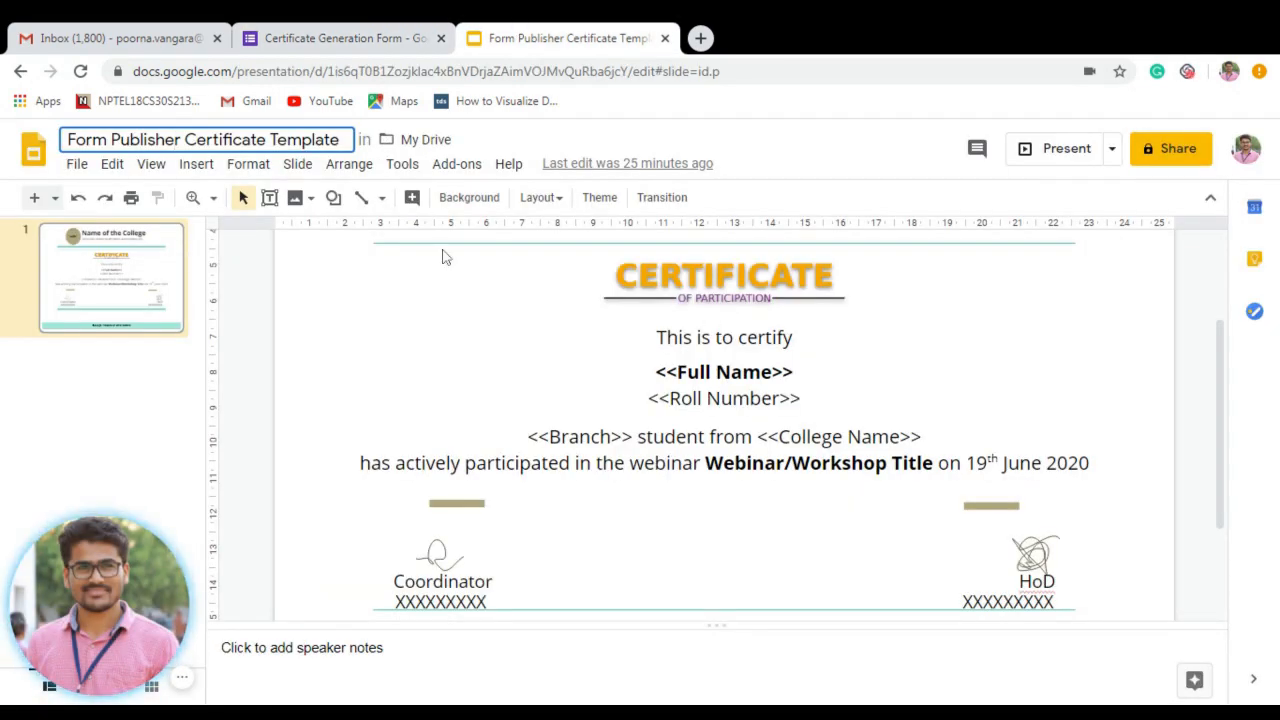
left_click(357, 31)
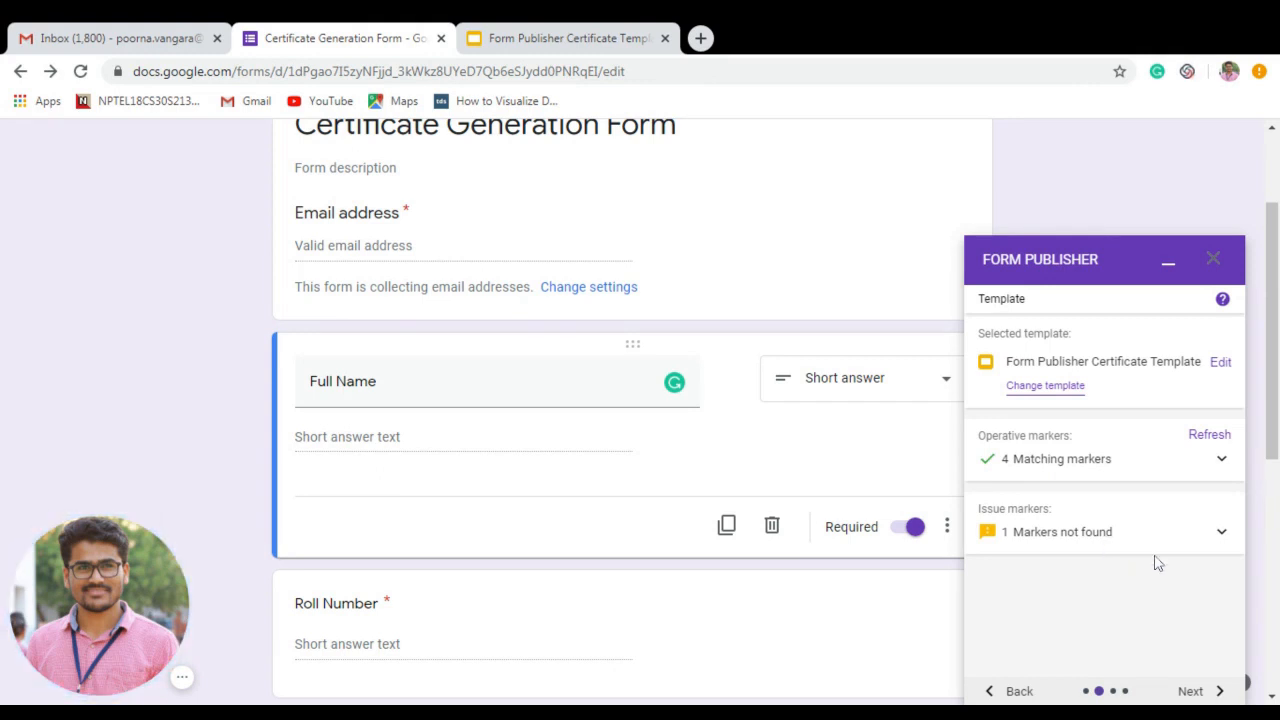
left_click(1220, 538)
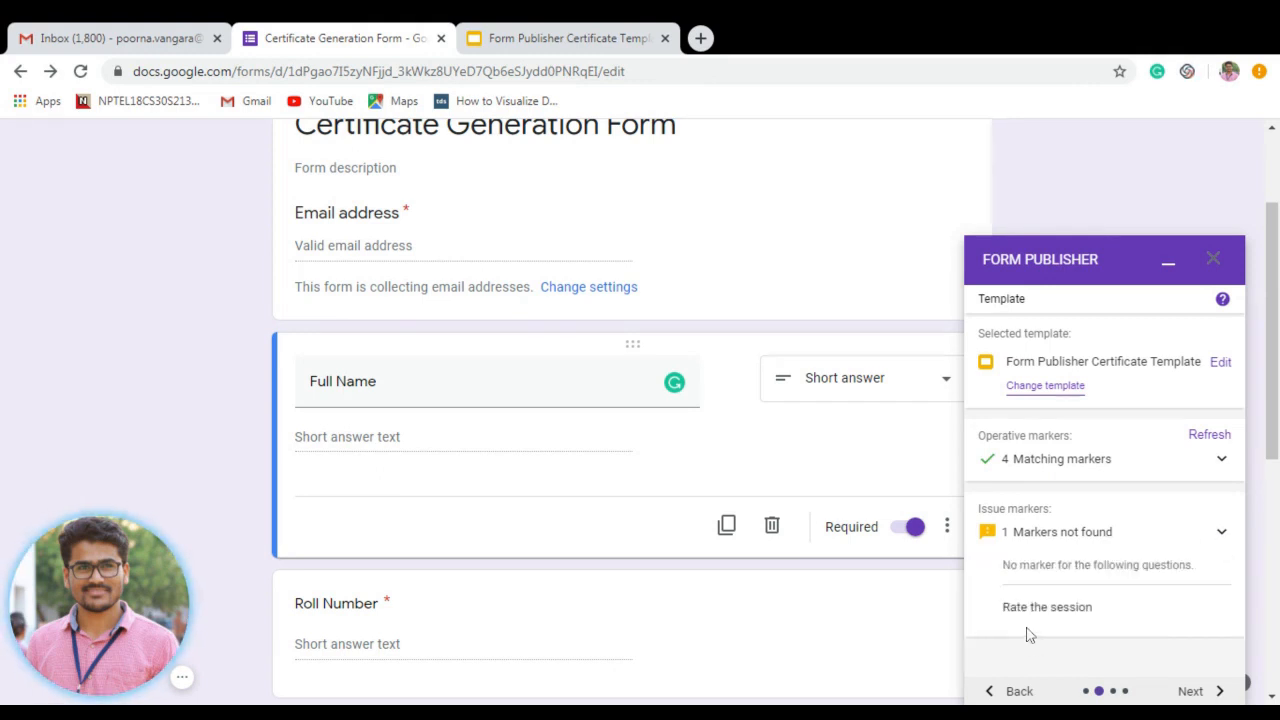
left_click(1221, 535)
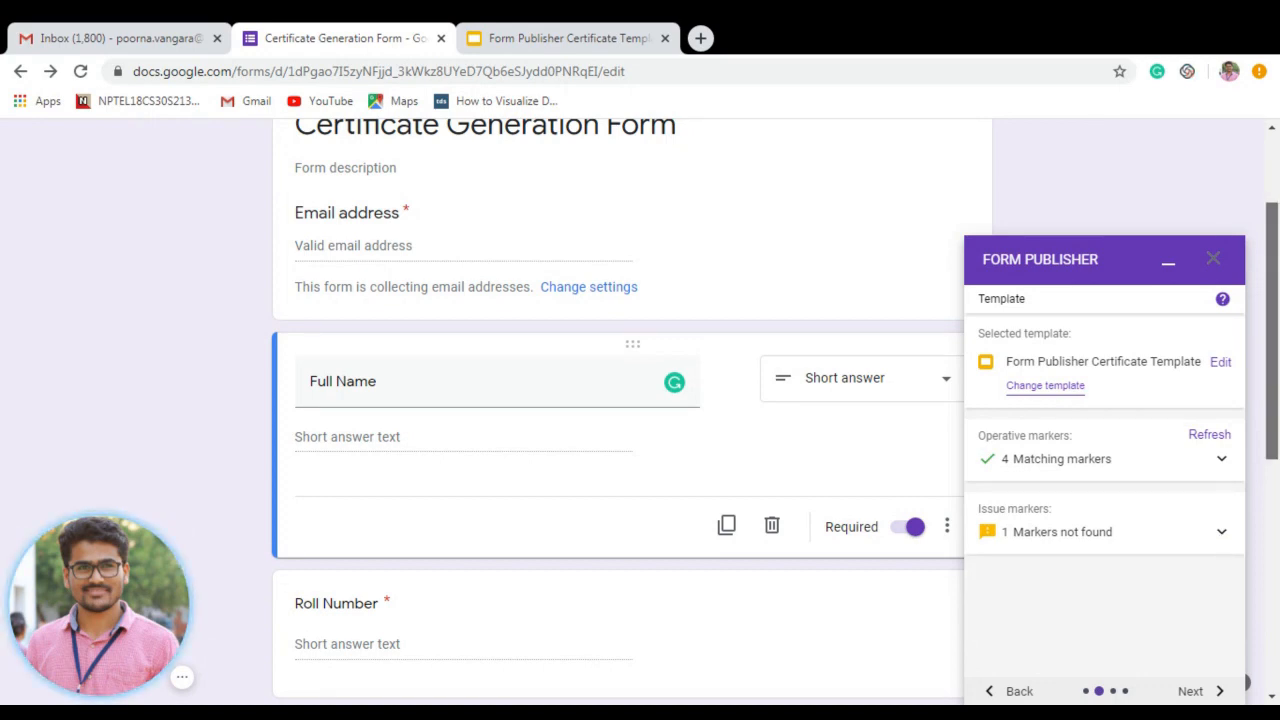
scroll(760, 610, "down", 5)
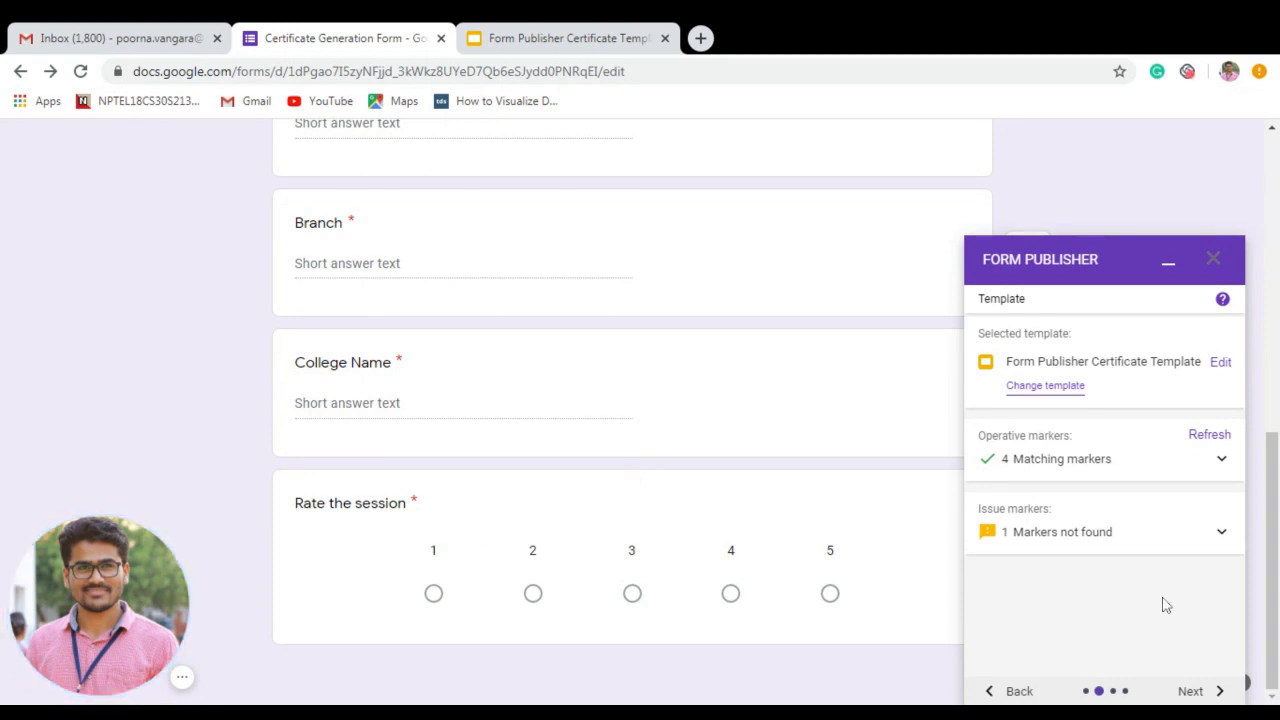
left_click(1207, 695)
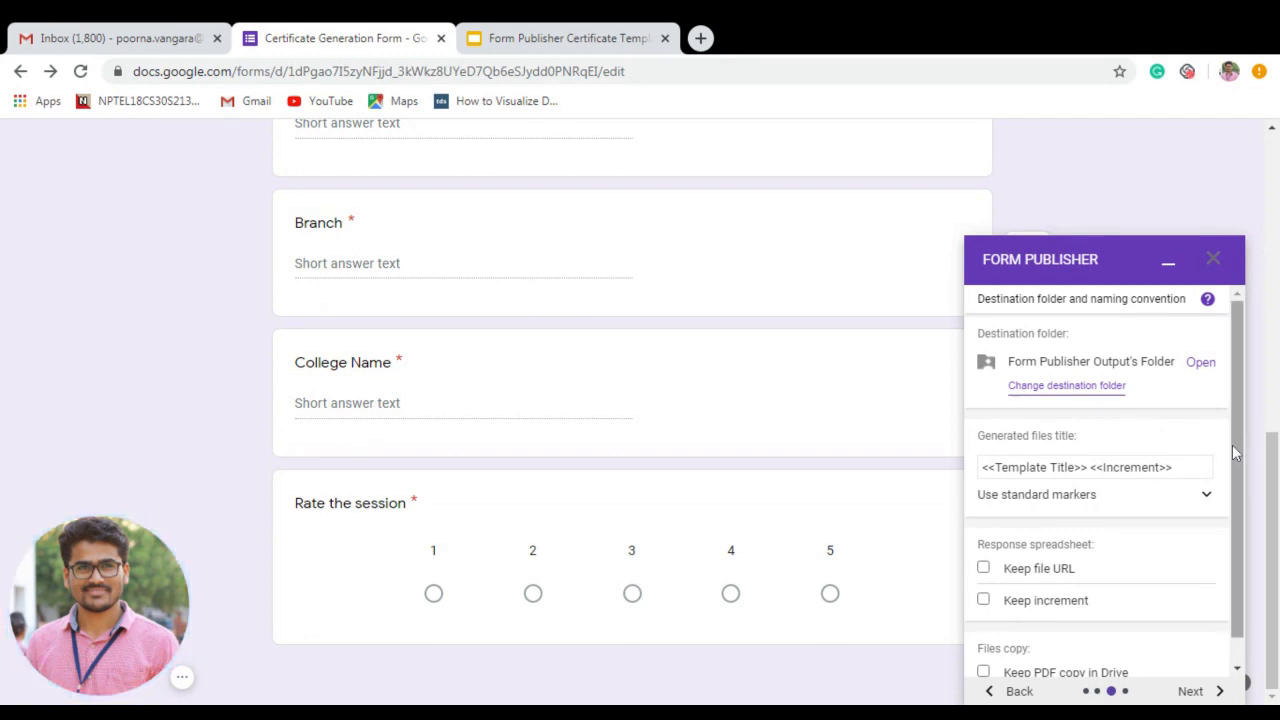
Change the generated files title from <<Template Title>> <<Increment>> to <<Full Name>>.
scroll(1229, 528, "down", 1)
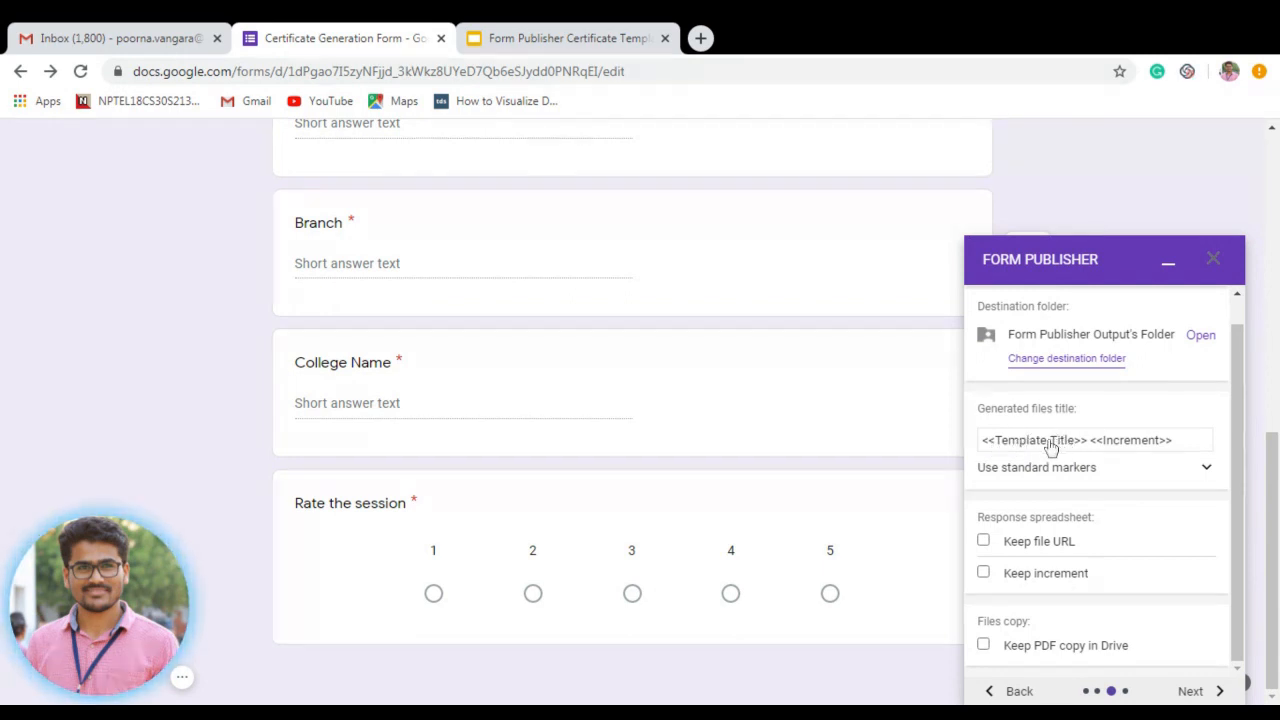
left_click(1089, 445)
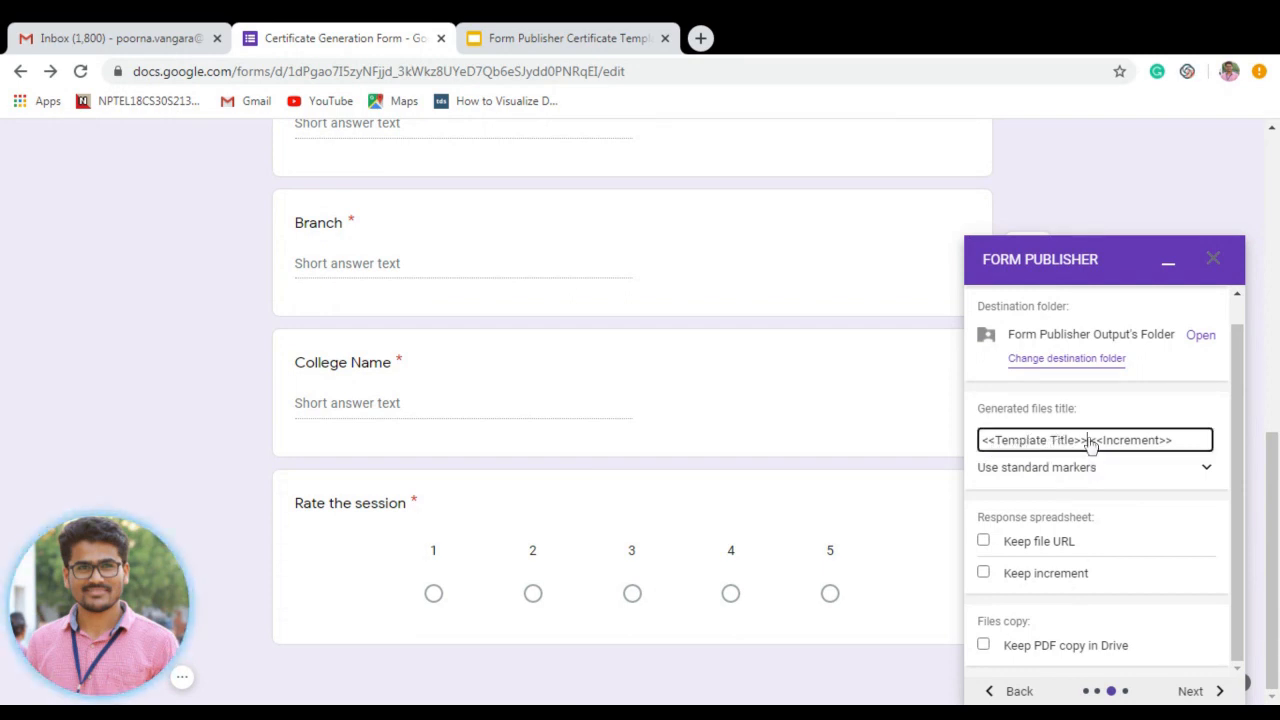
key("BackSpace")
key("BackSpace")
key("BackSpace")
key("BackSpace")
key("BackSpace")
key("BackSpace")
key("BackSpace")
key("BackSpace")
key("BackSpace")
key("BackSpace")
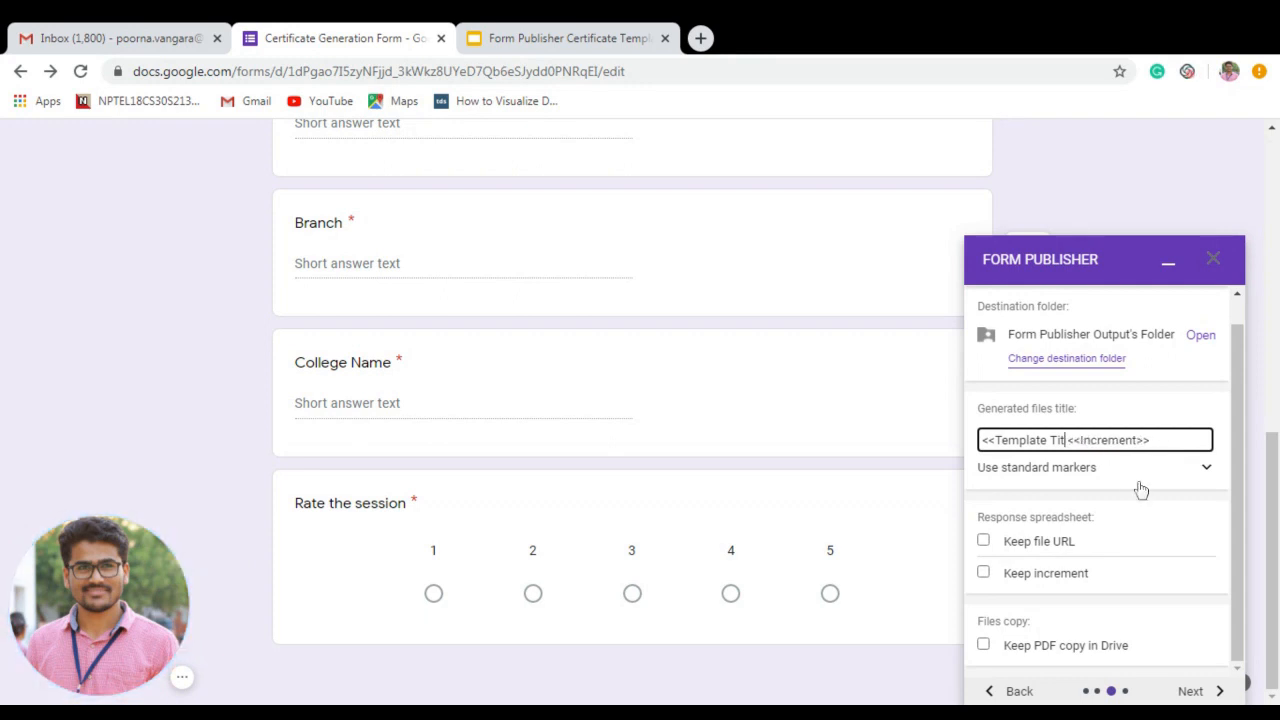
key("BackSpace")
key("BackSpace")
key("BackSpace")
key("BackSpace")
key("BackSpace")
key("BackSpace")
key("BackSpace")
key("BackSpace")
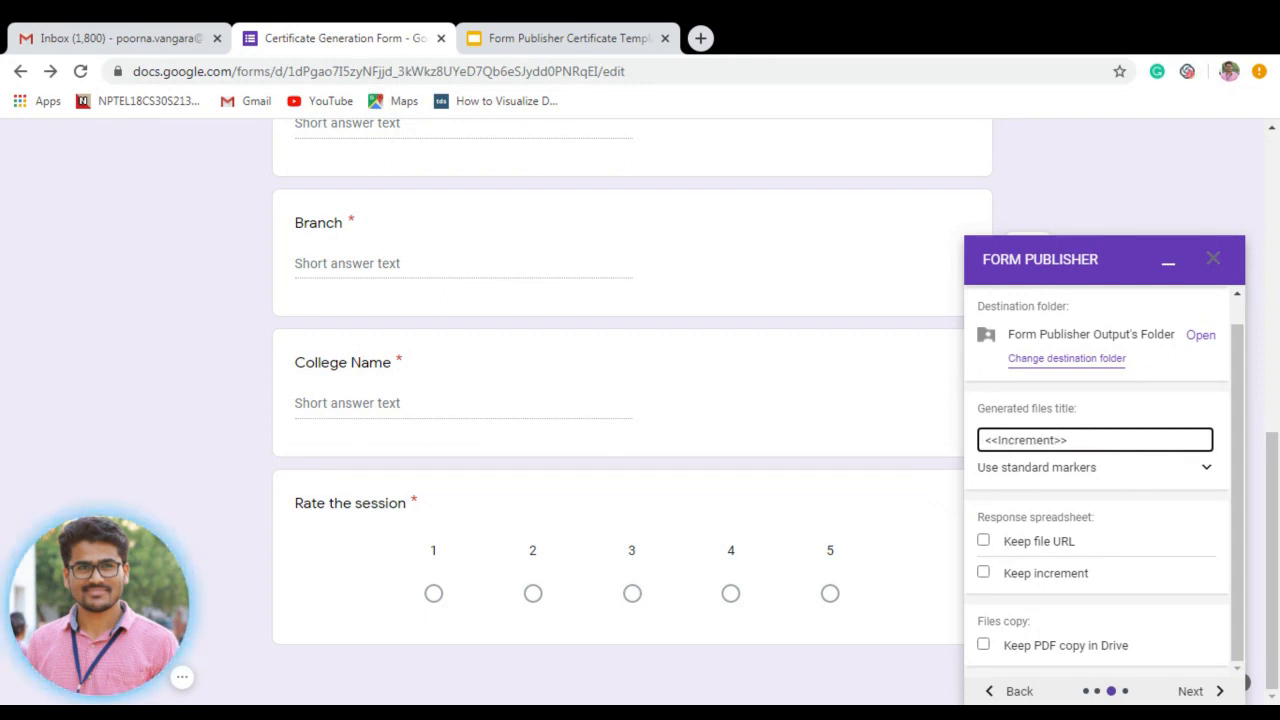
type("<<")
key("BackSpace")
type("Full Name>>")
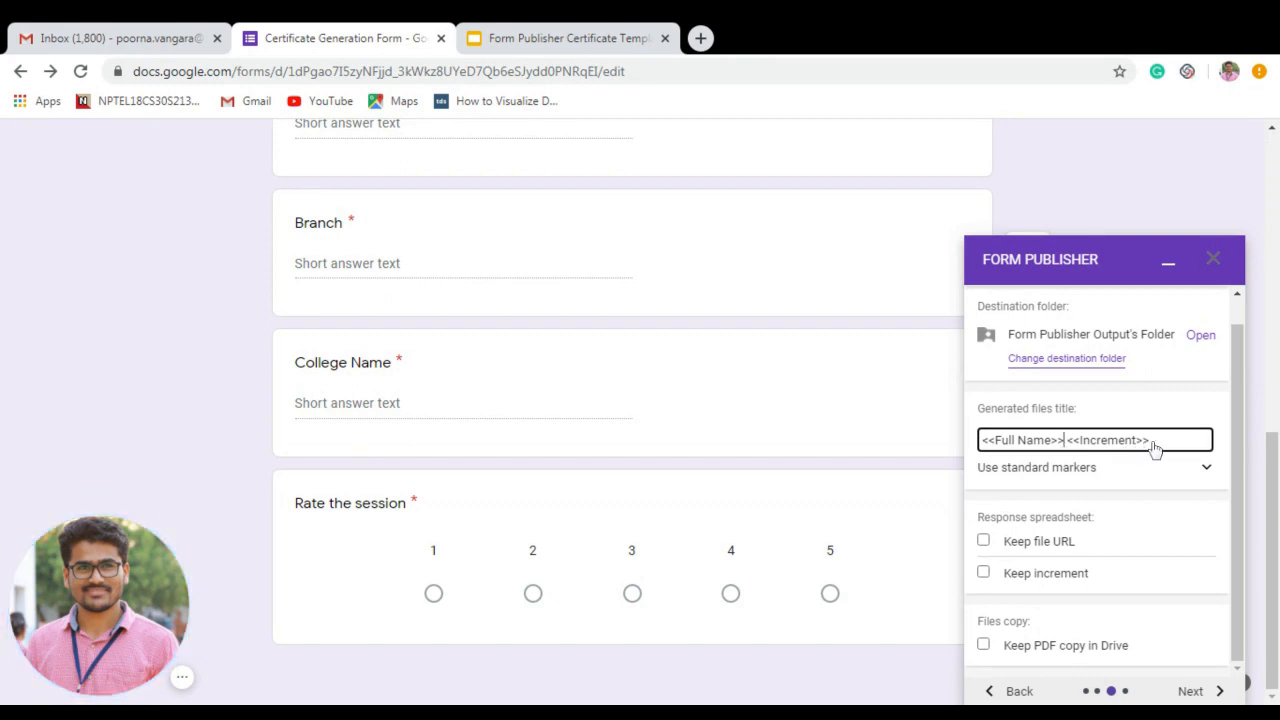
key("BackSpace")
key("BackSpace")
key("BackSpace")
key("BackSpace")
key("BackSpace")
key("BackSpace")
key("BackSpace")
key("BackSpace")
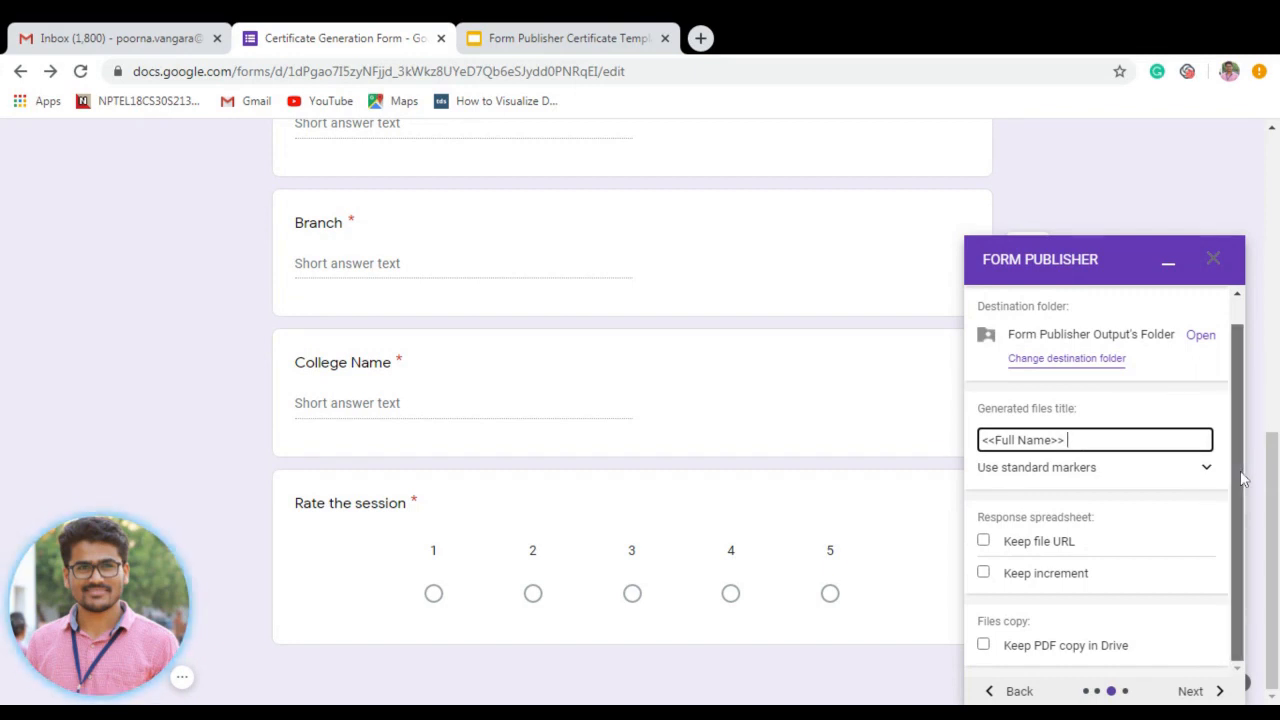
Expand and then collapse the 'Use standard markers' list while reviewing the output folder and title.
left_click(1209, 471)
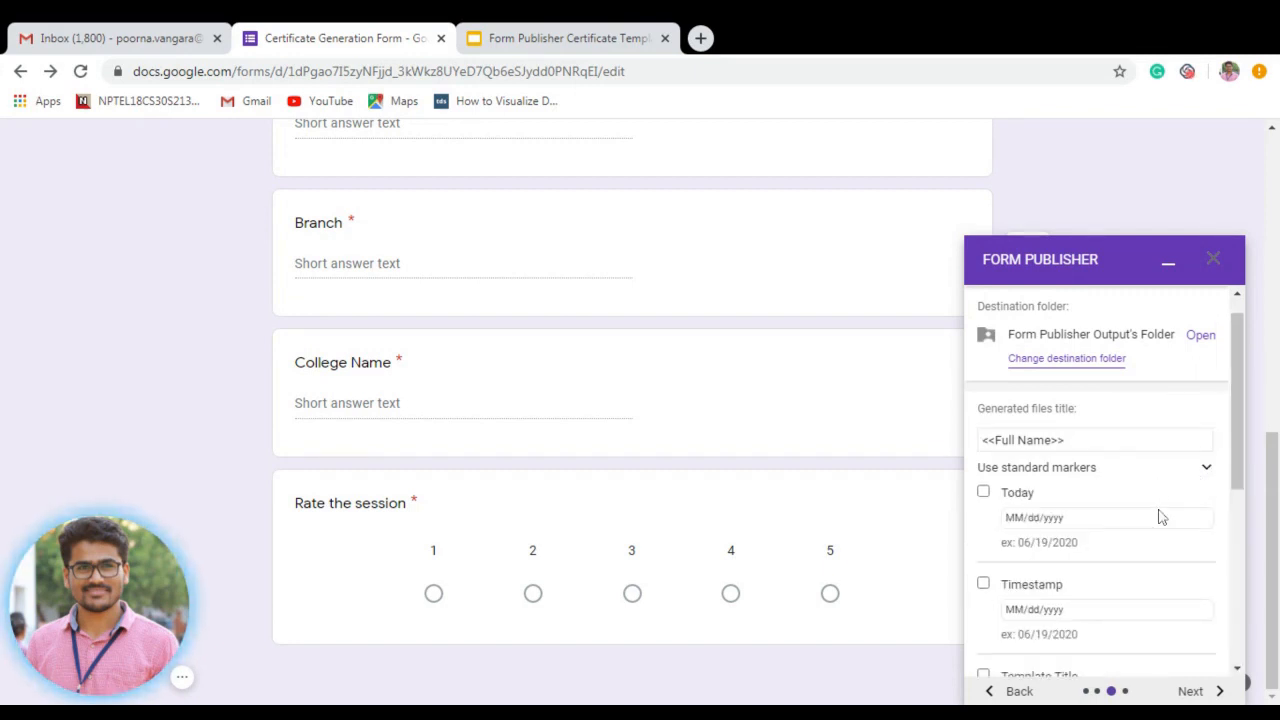
left_click_drag(1238, 480, 1238, 535)
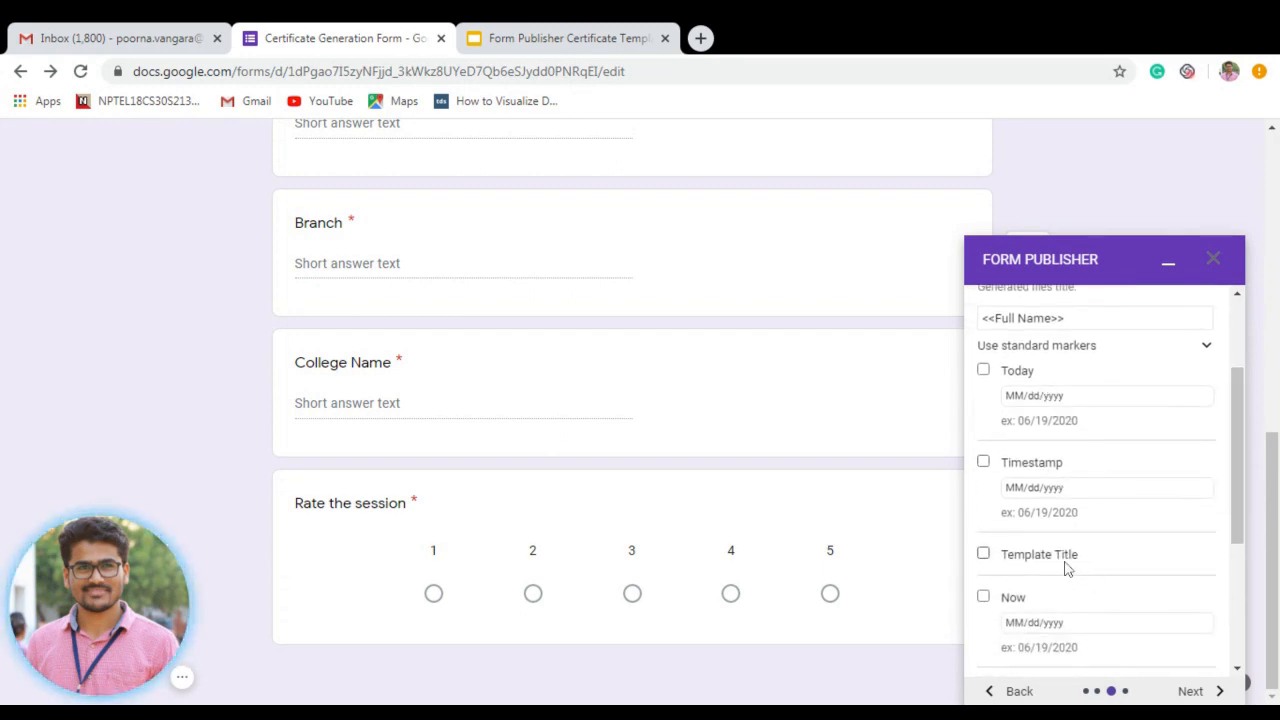
scroll(1238, 545, "down", 1)
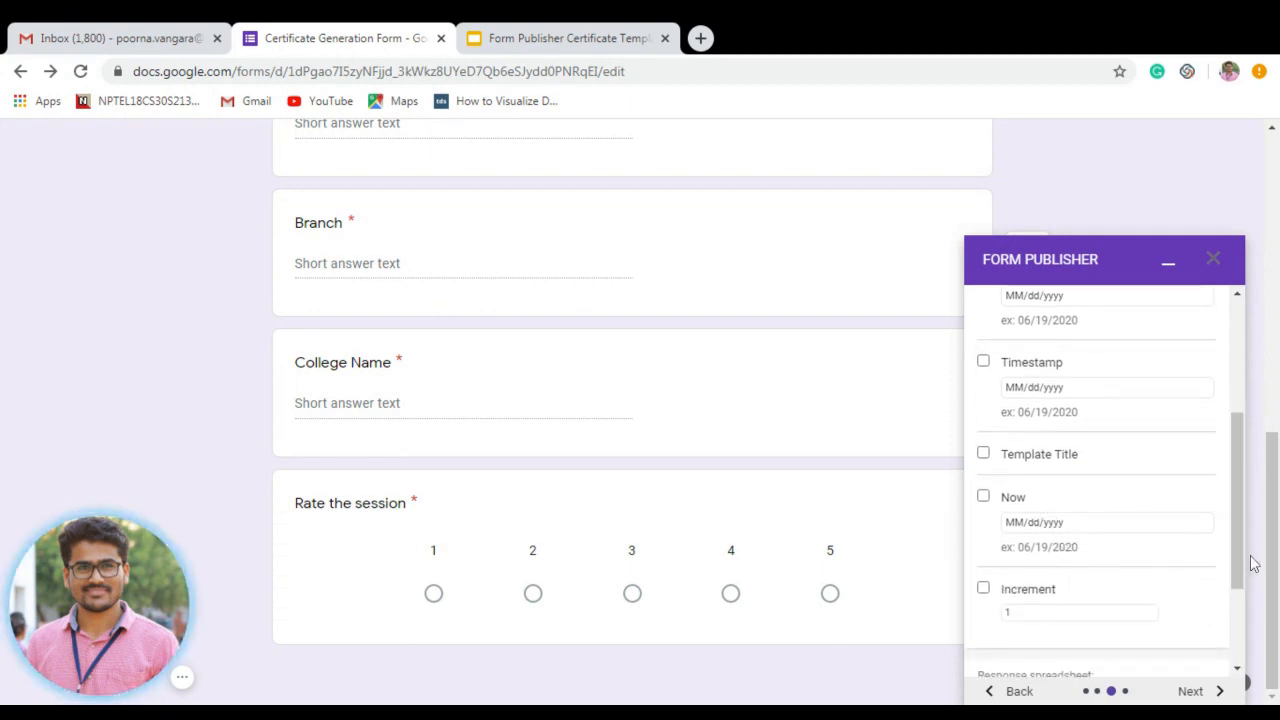
left_click_drag(1238, 565, 1237, 320)
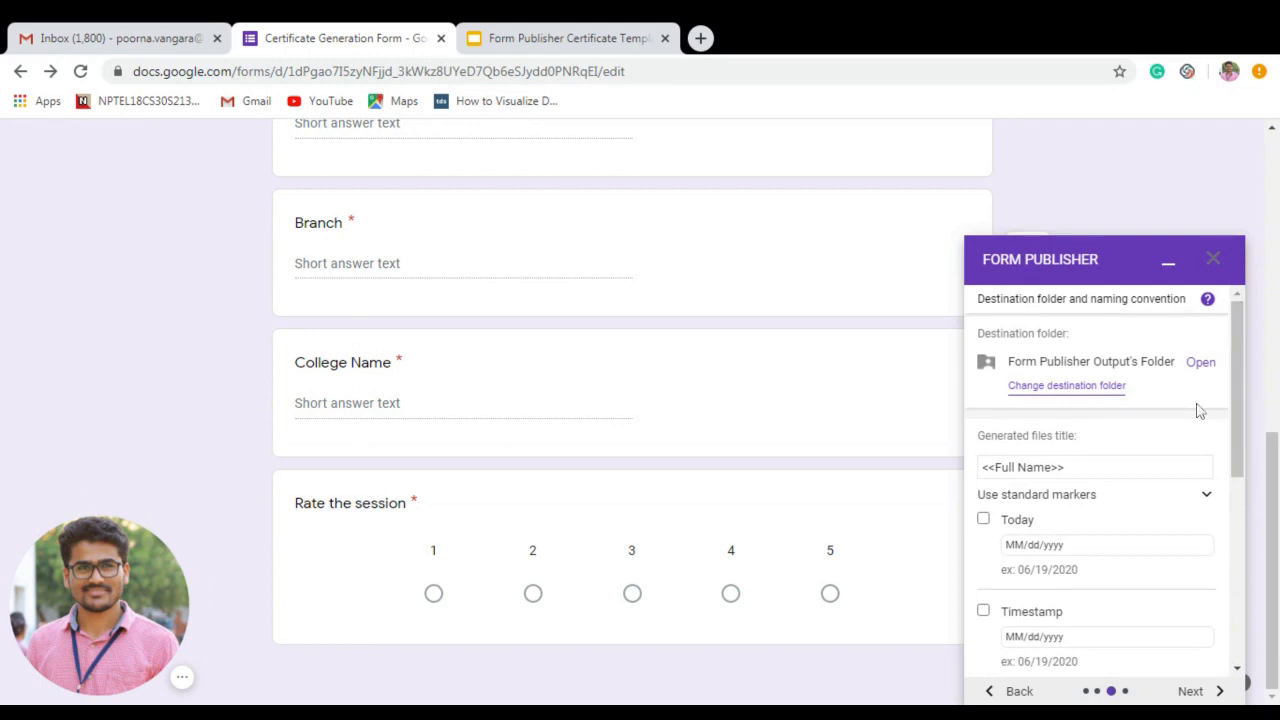
left_click(1207, 497)
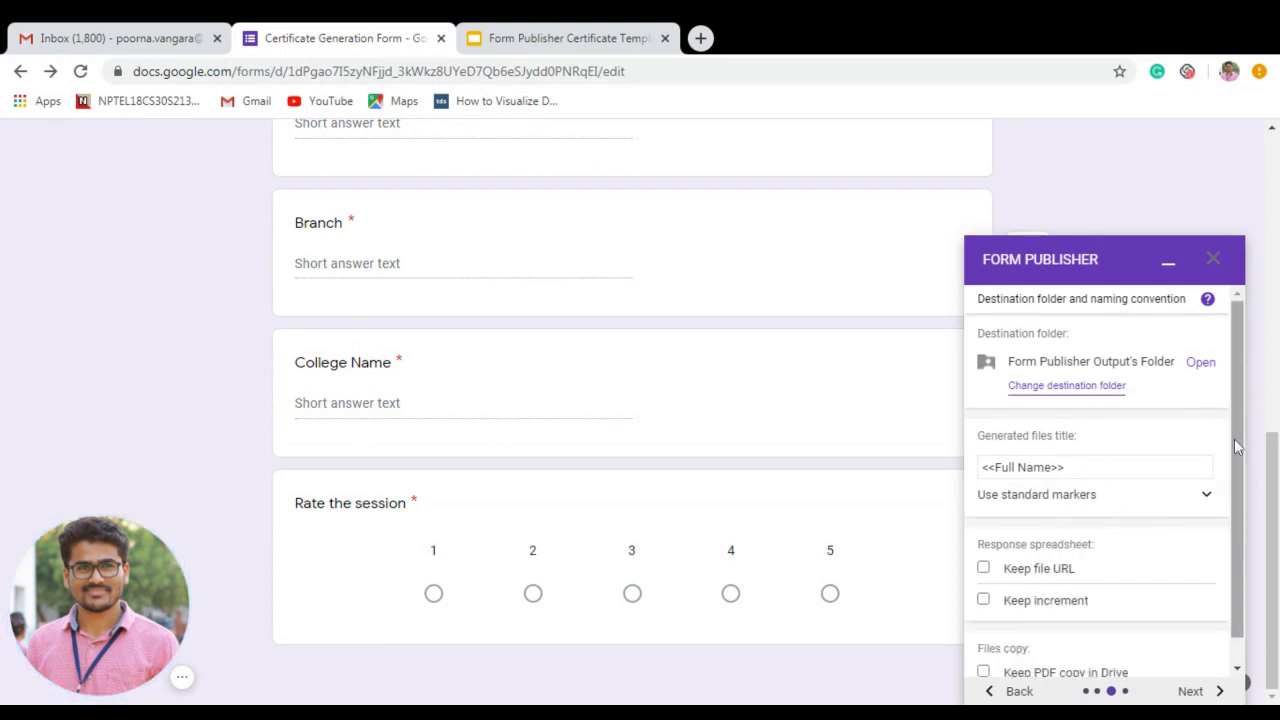
scroll(1240, 527, "down", 1)
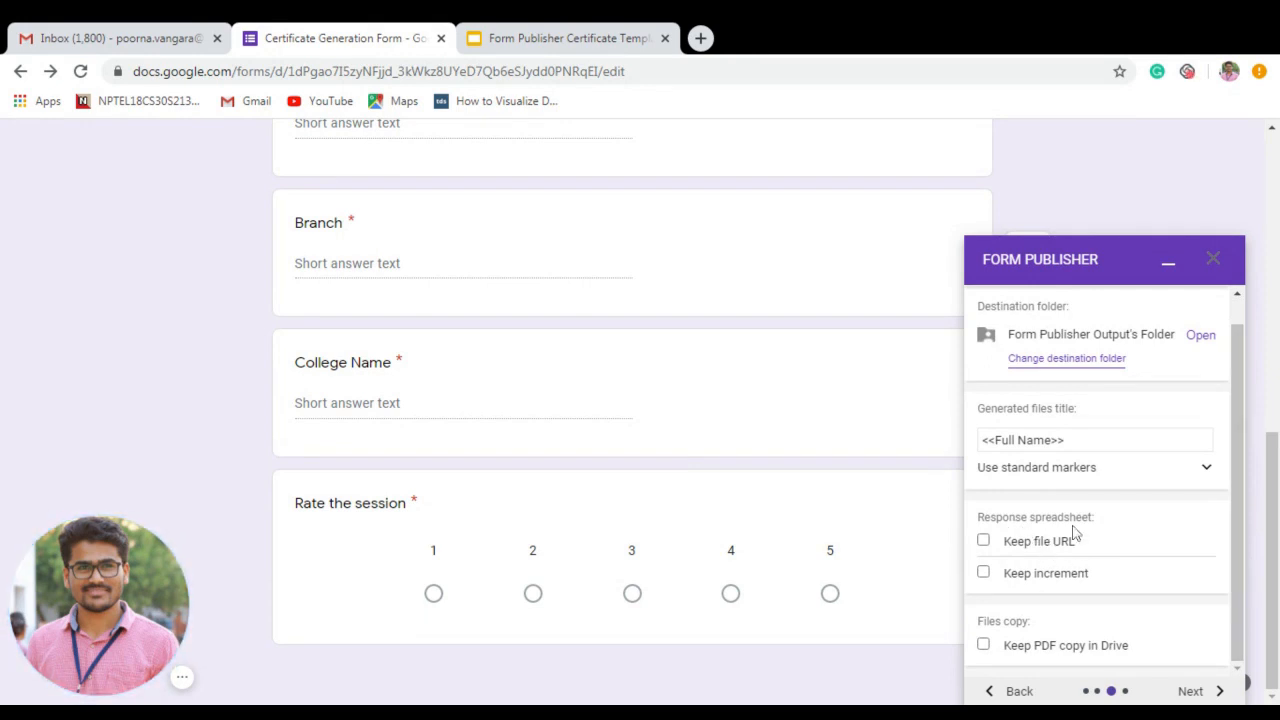
left_click_drag(1273, 502, 1275, 205)
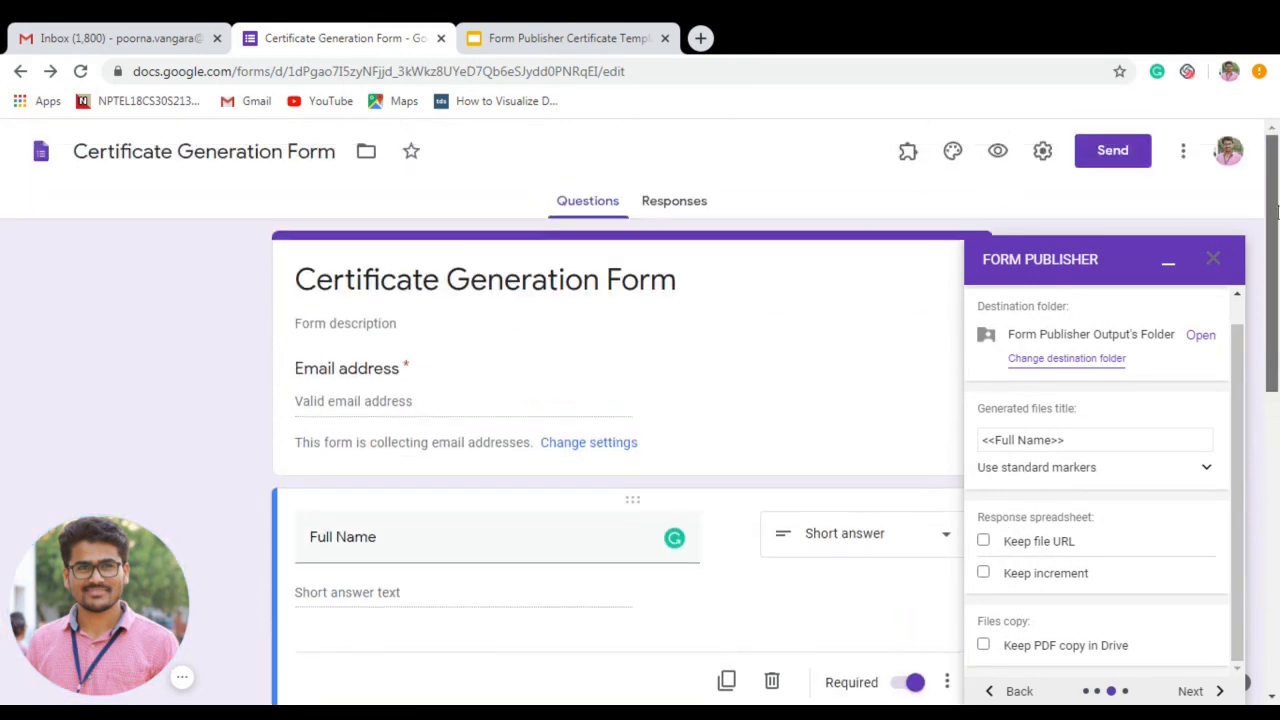
Glance at the Responses tab, then return to Questions and scroll through the form.
left_click(674, 204)
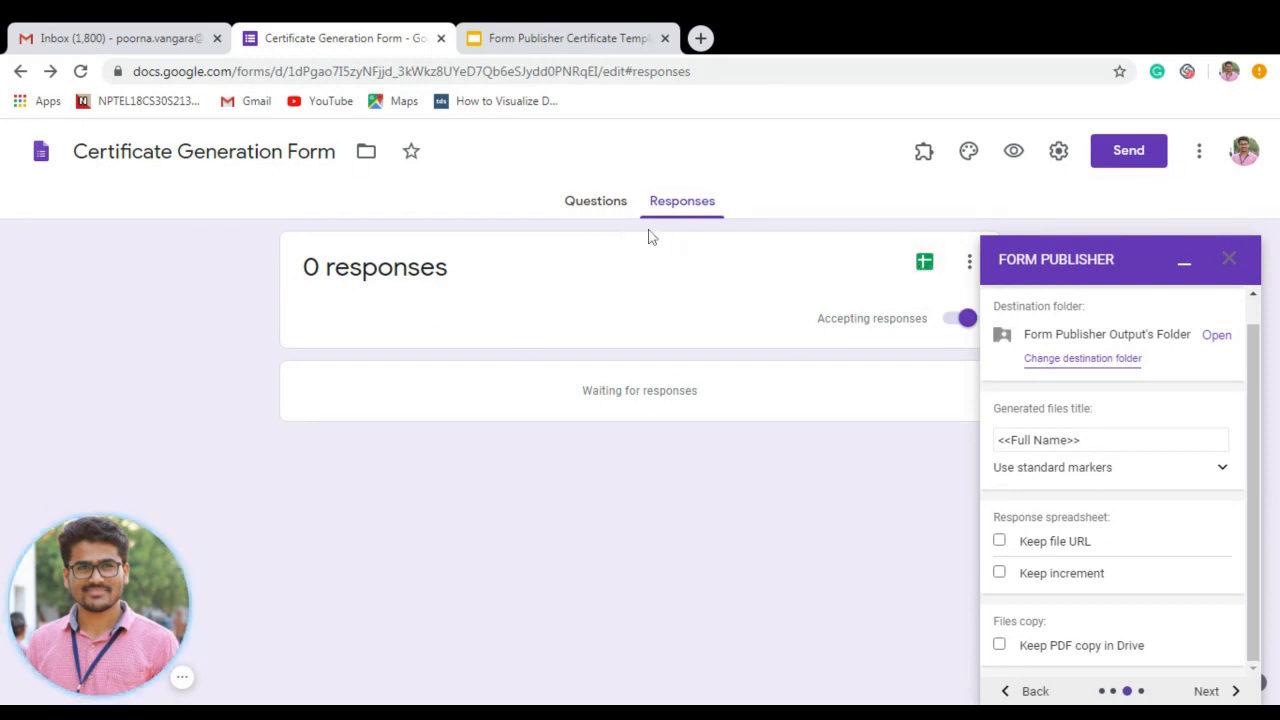
left_click(596, 201)
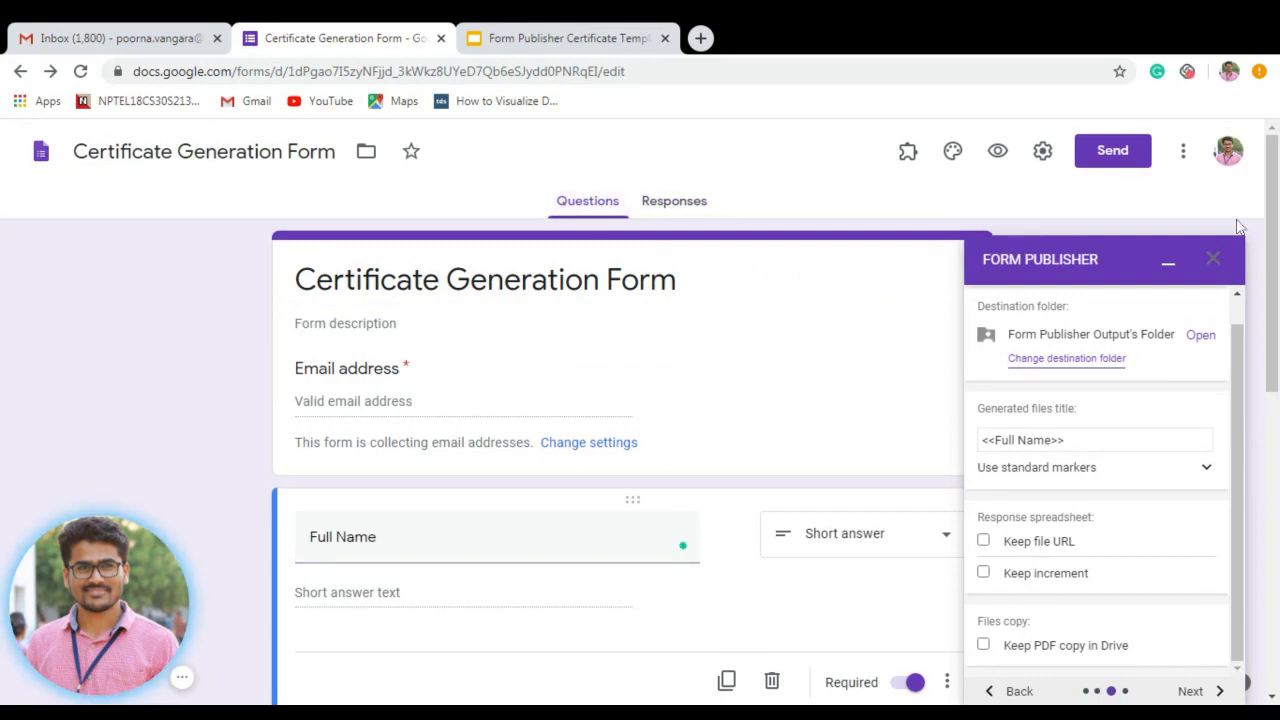
scroll(848, 337, "down", 3)
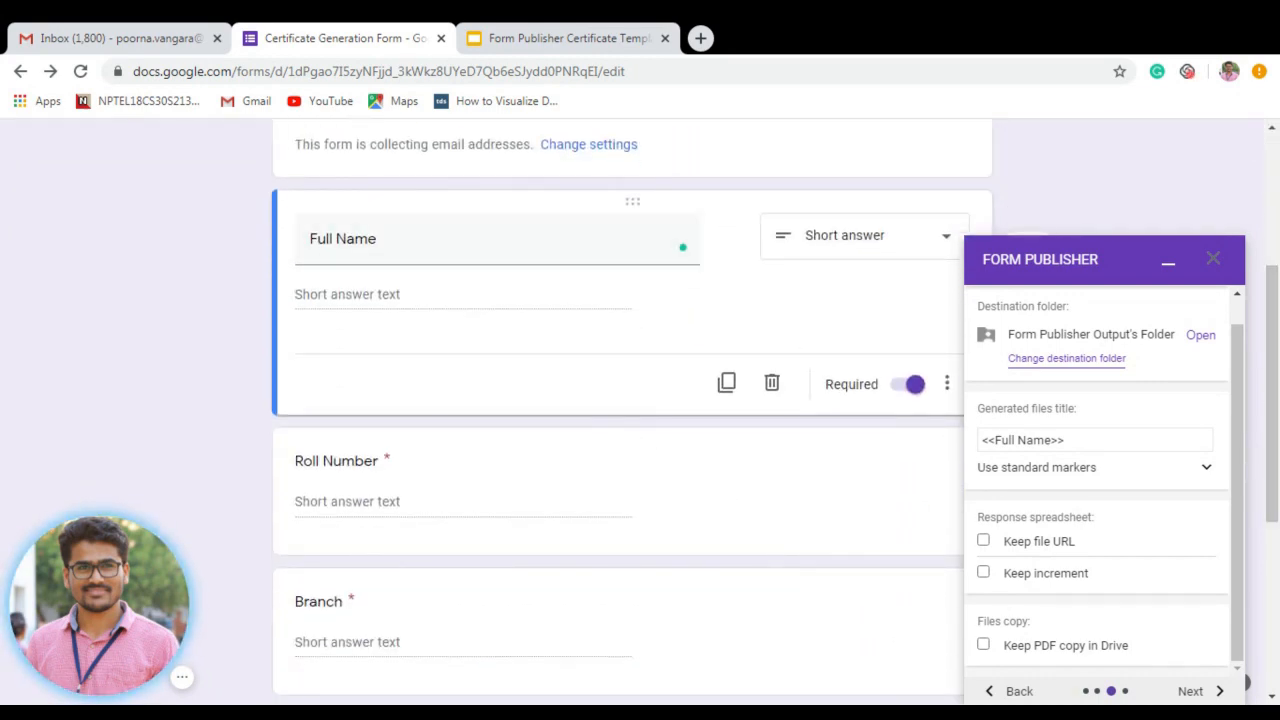
scroll(765, 587, "down", 4)
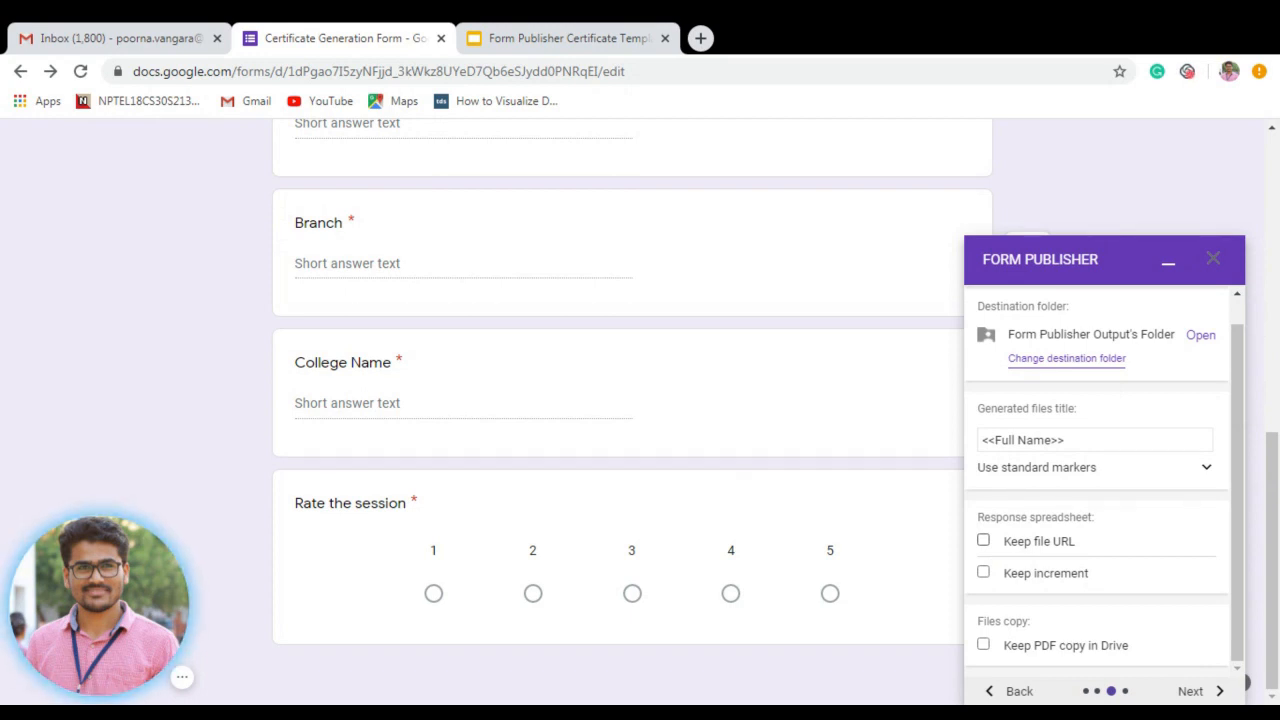
Turn on Keep file URL and Keep increment so both are recorded in responses.
left_click(985, 543)
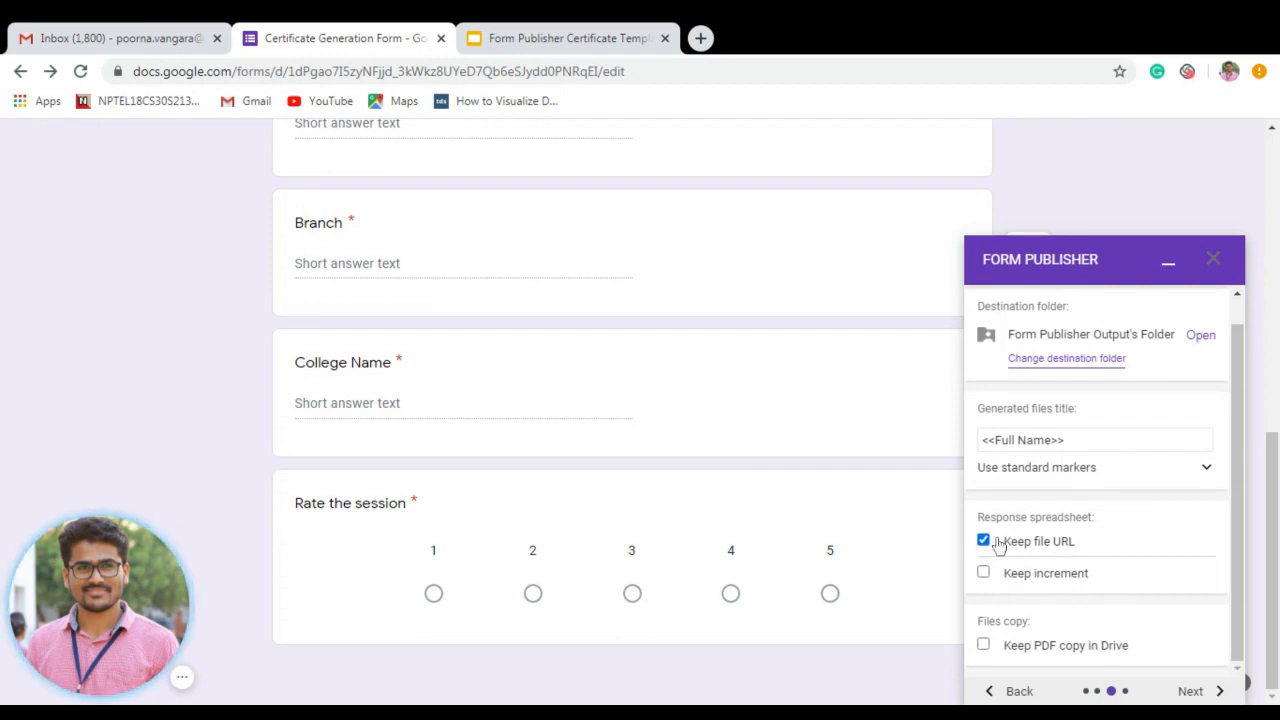
left_click_drag(1274, 537, 1265, 237)
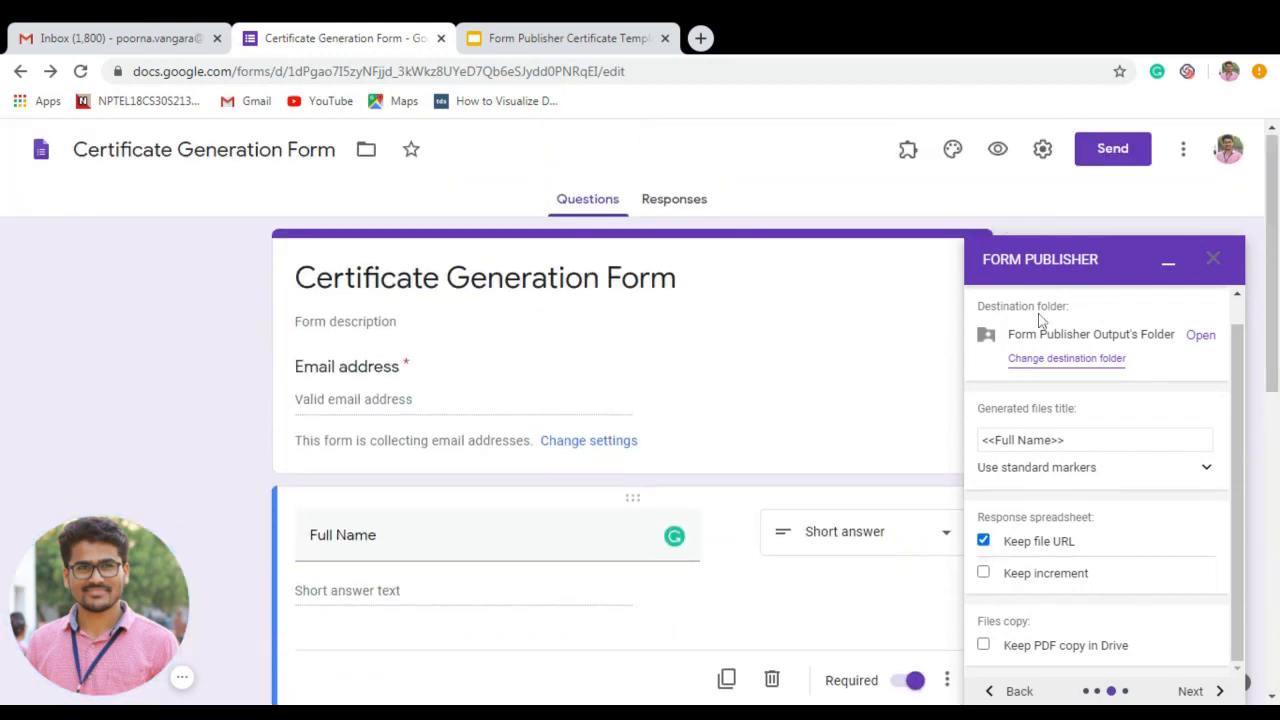
scroll(1044, 322, "down", 2)
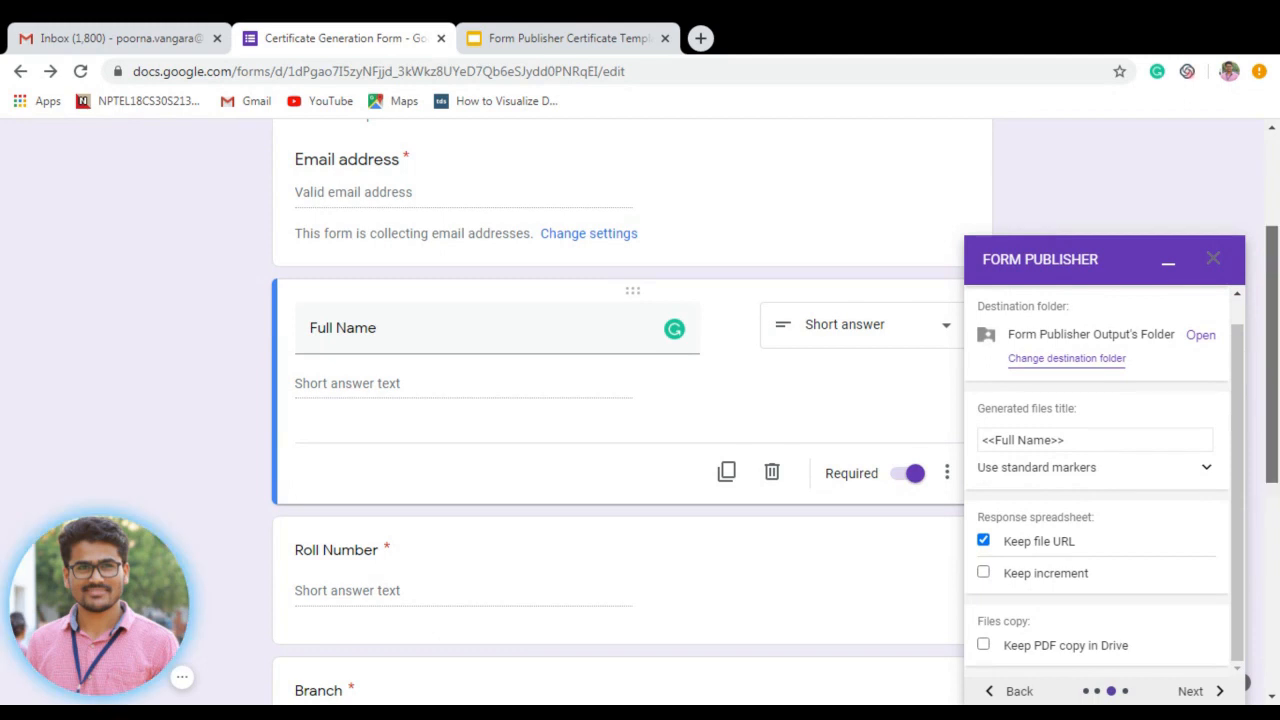
scroll(1270, 330, "up", 2)
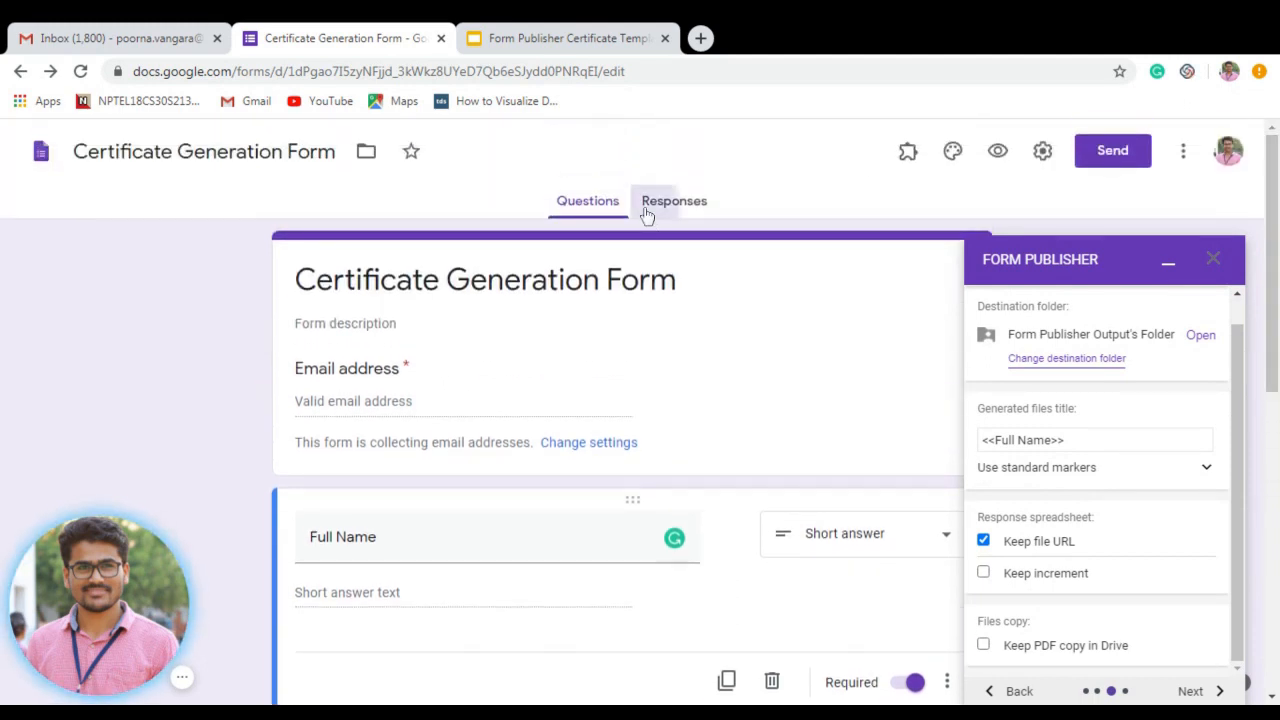
left_click(650, 206)
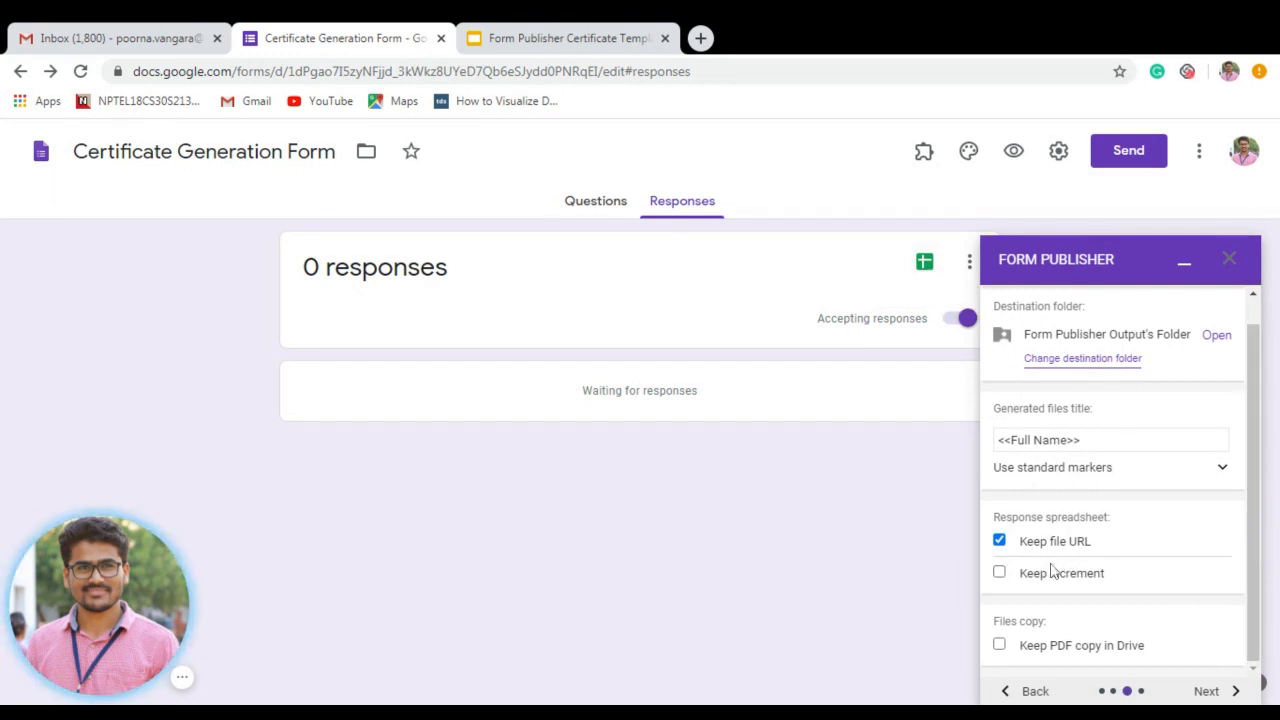
left_click(1000, 575)
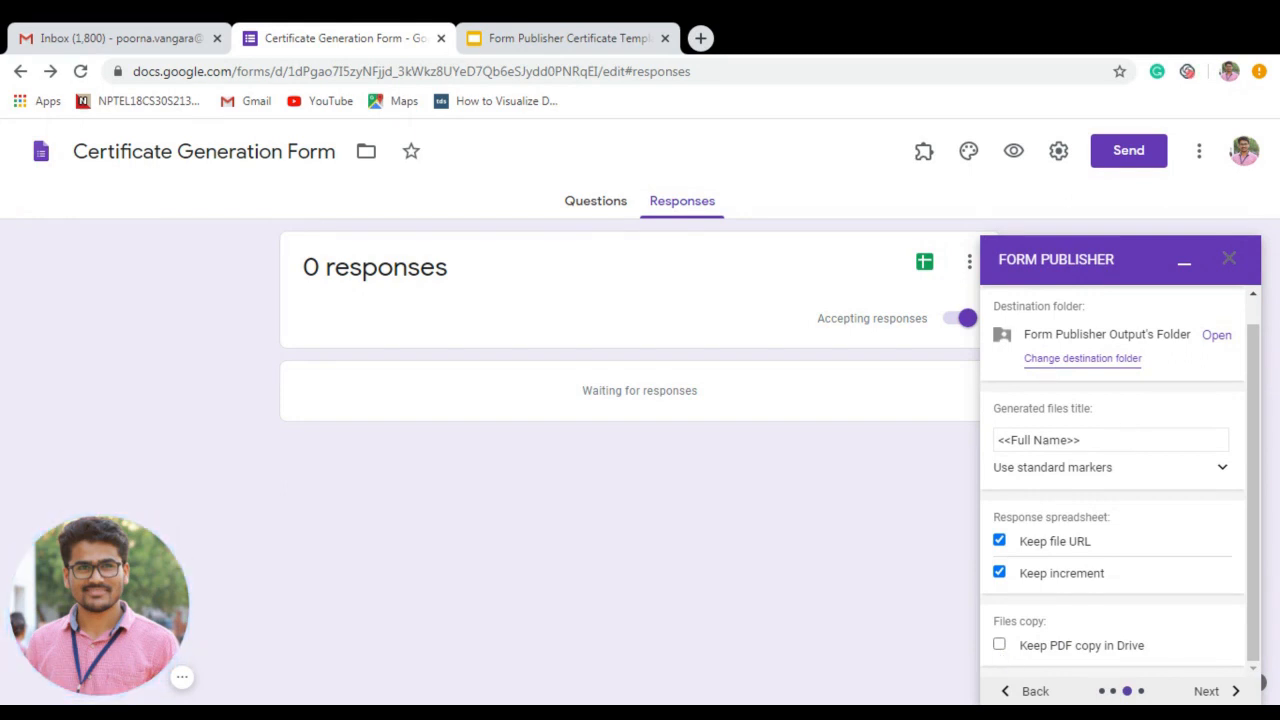
Enable Keep PDF copy in Drive and proceed to the sharing options.
left_click(530, 32)
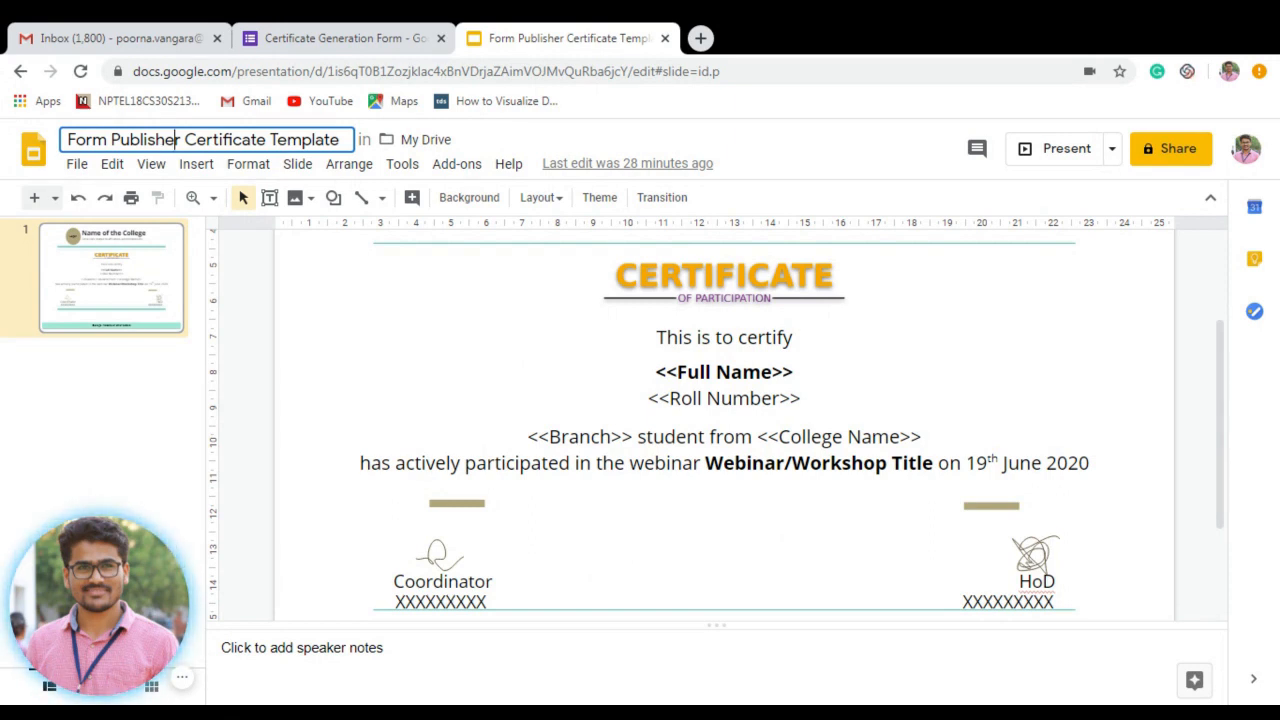
left_click(365, 36)
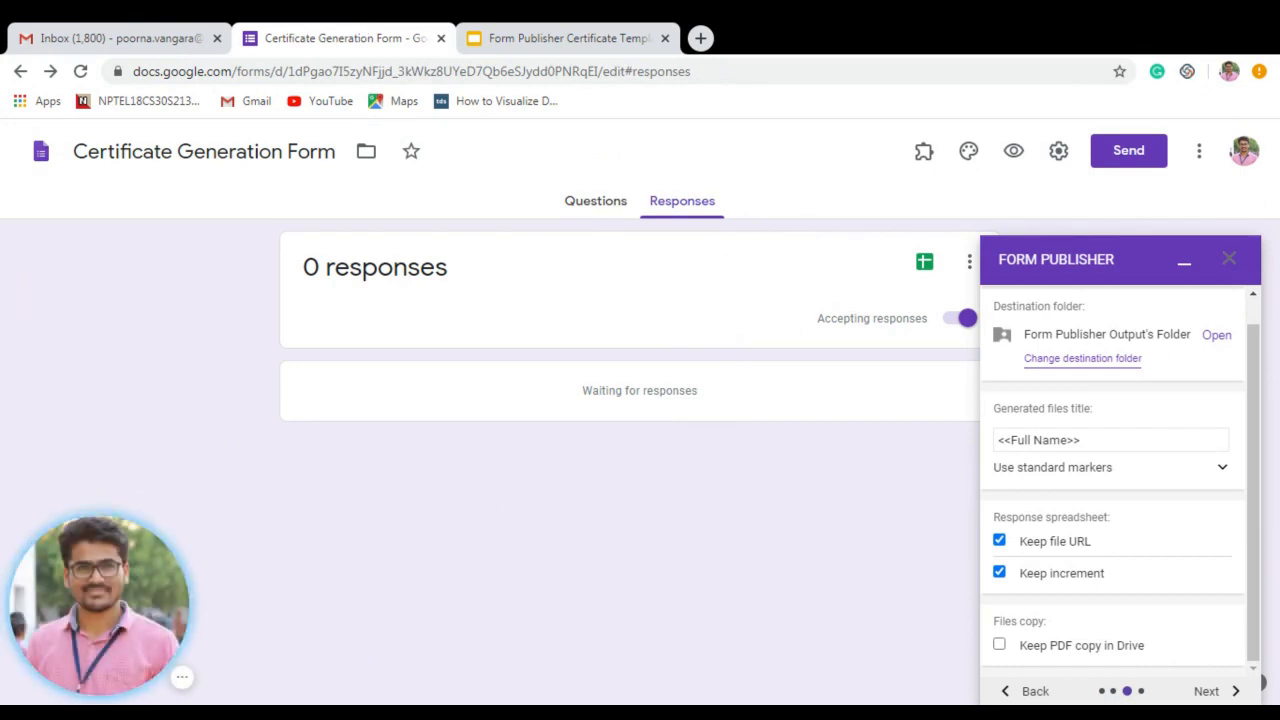
left_click(999, 646)
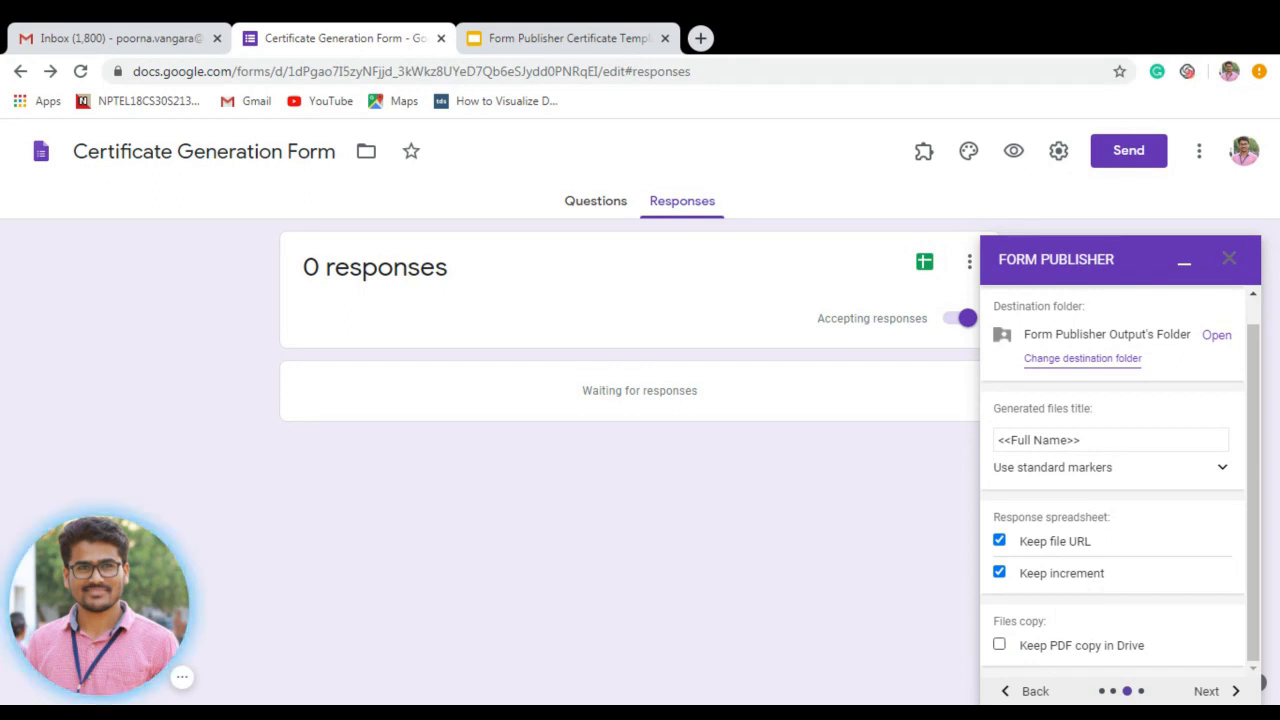
left_click(1001, 648)
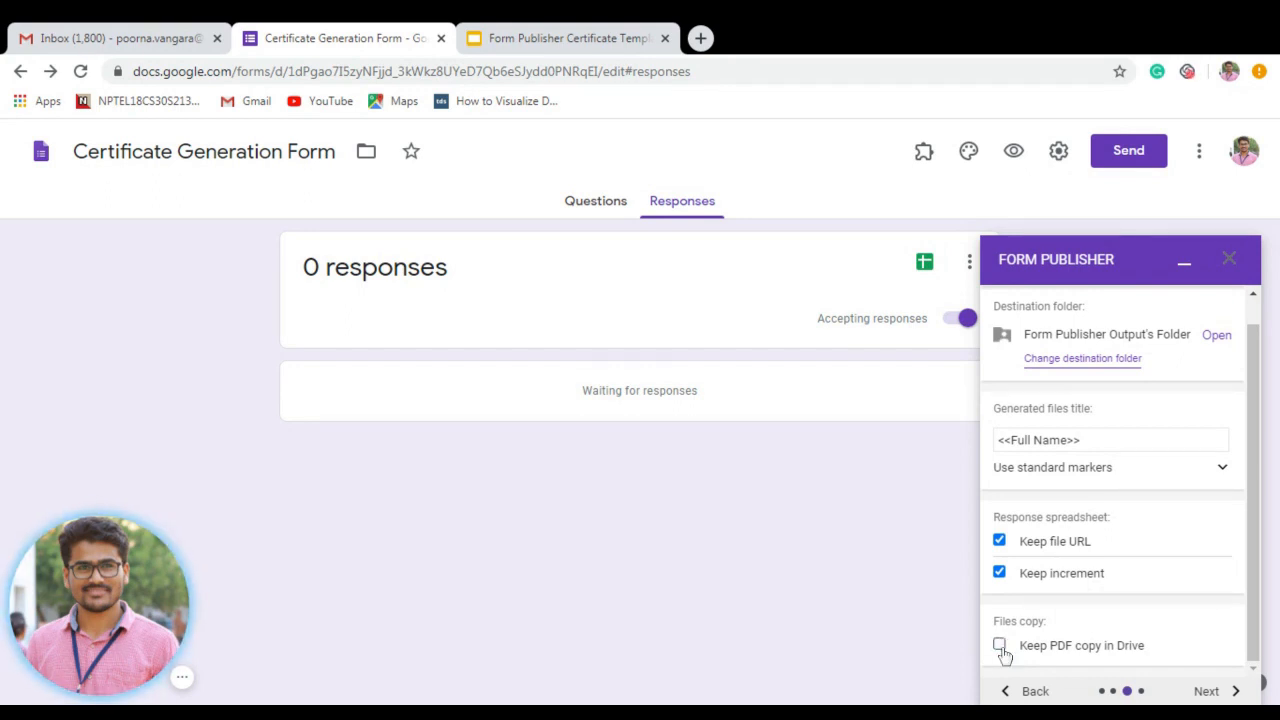
left_click(1001, 647)
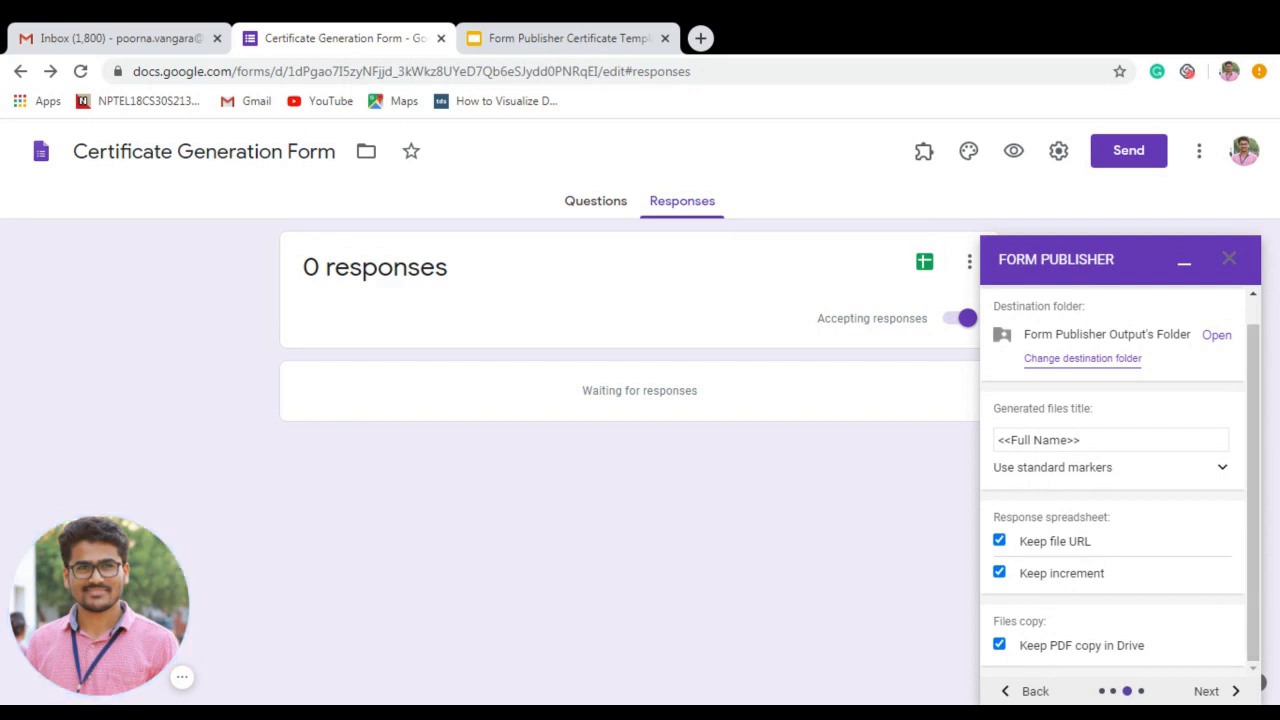
left_click(1209, 691)
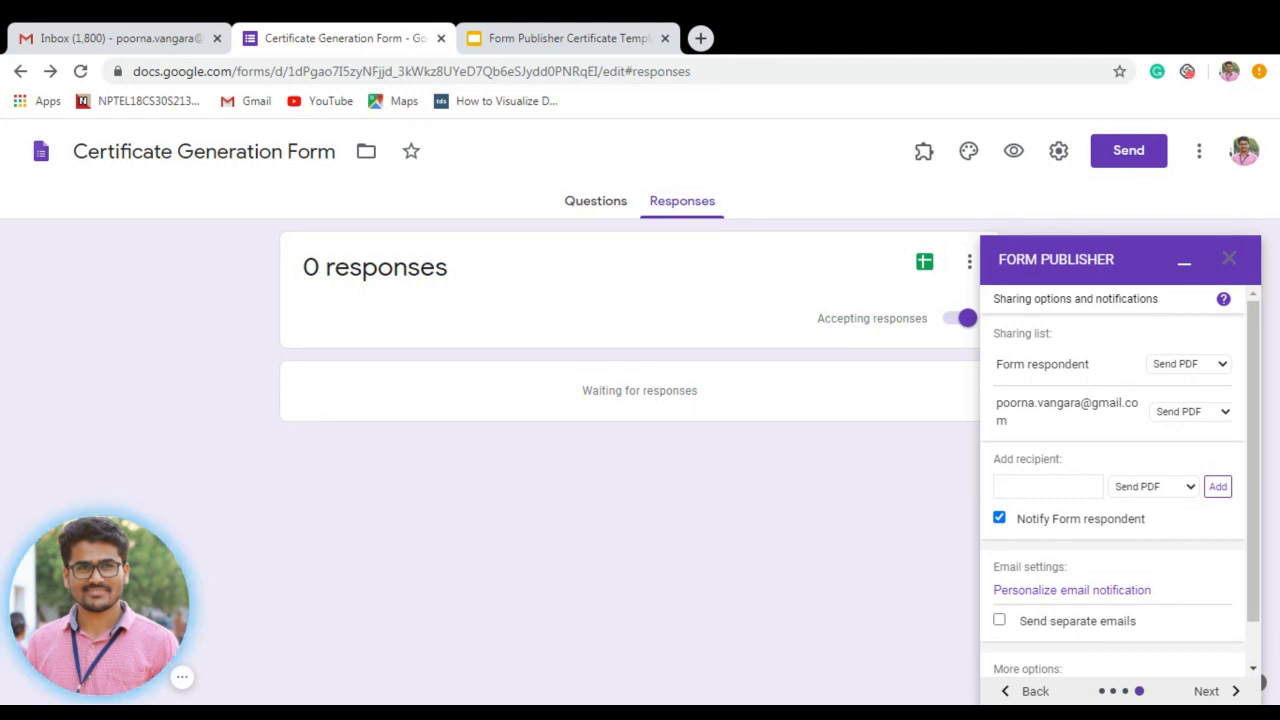
left_click(1182, 368)
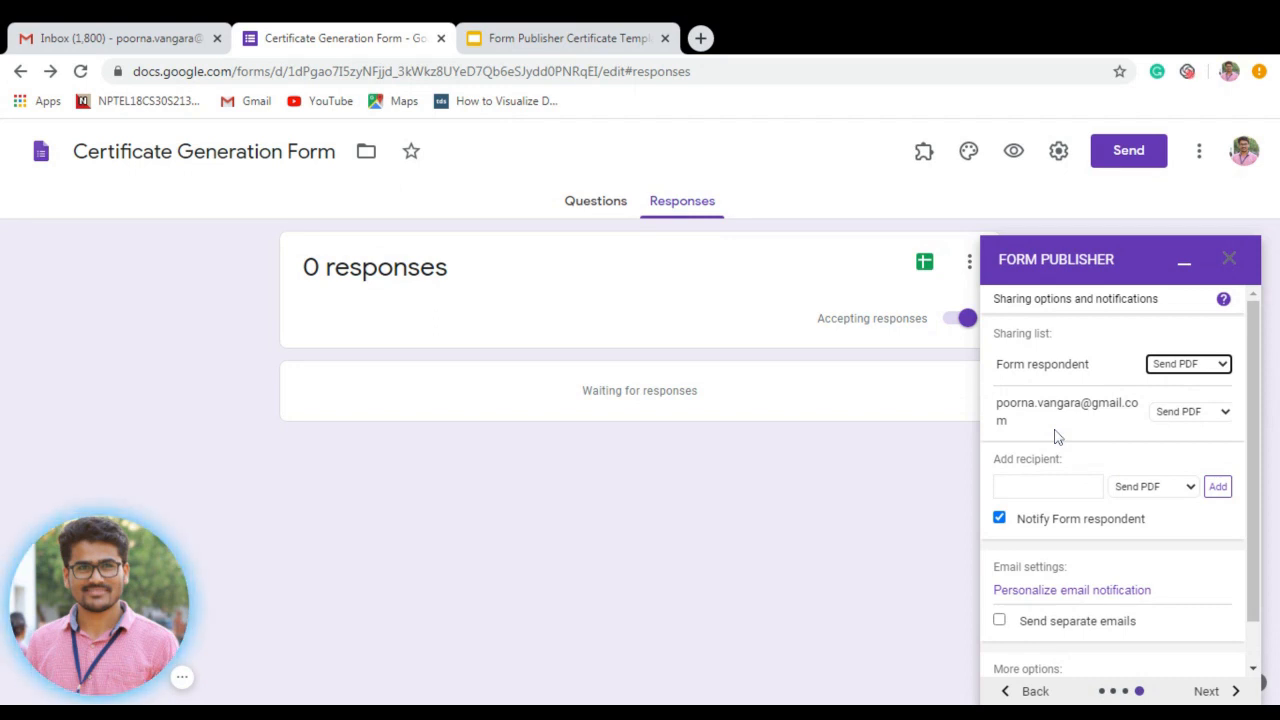
left_click(1161, 417)
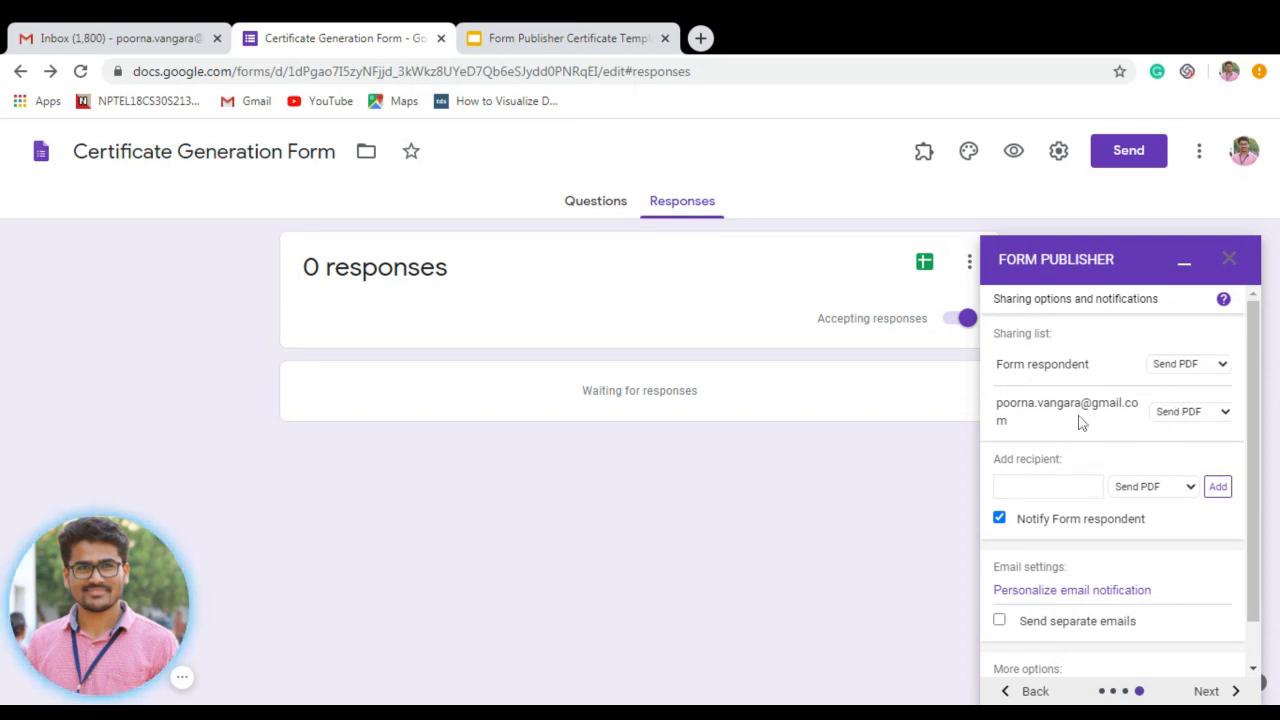
left_click(1030, 486)
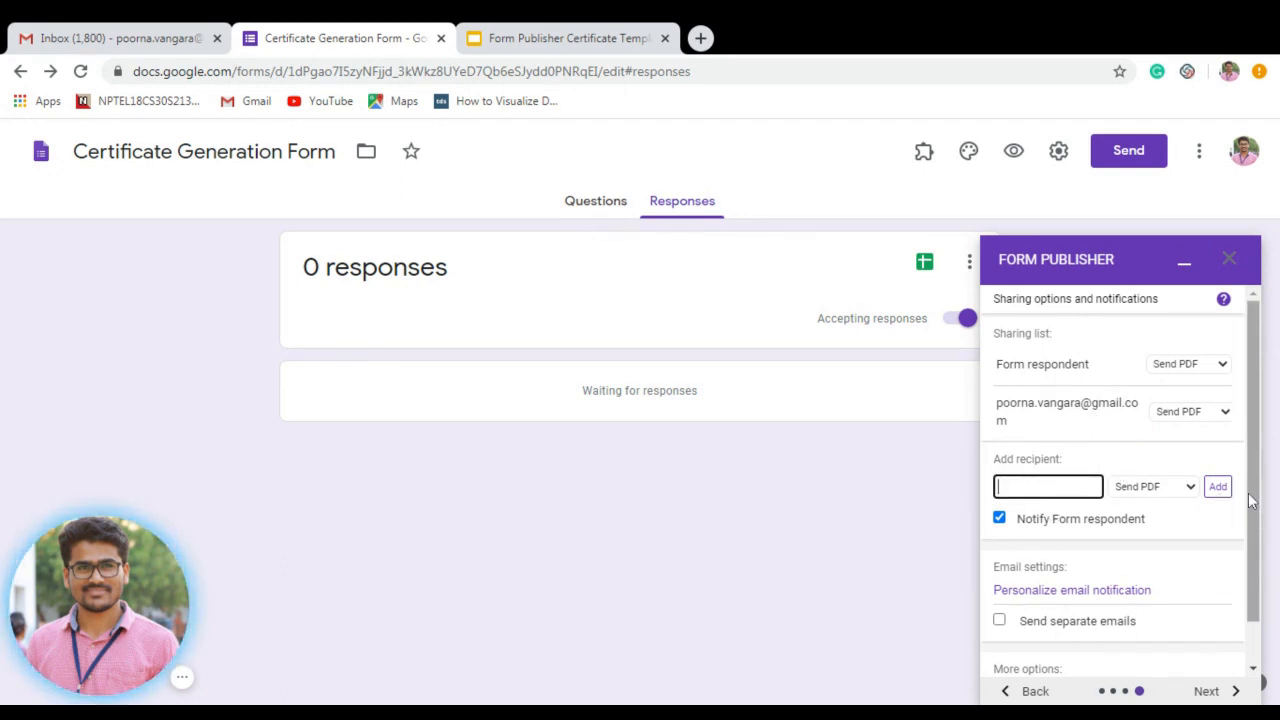
scroll(1255, 540, "down", 1)
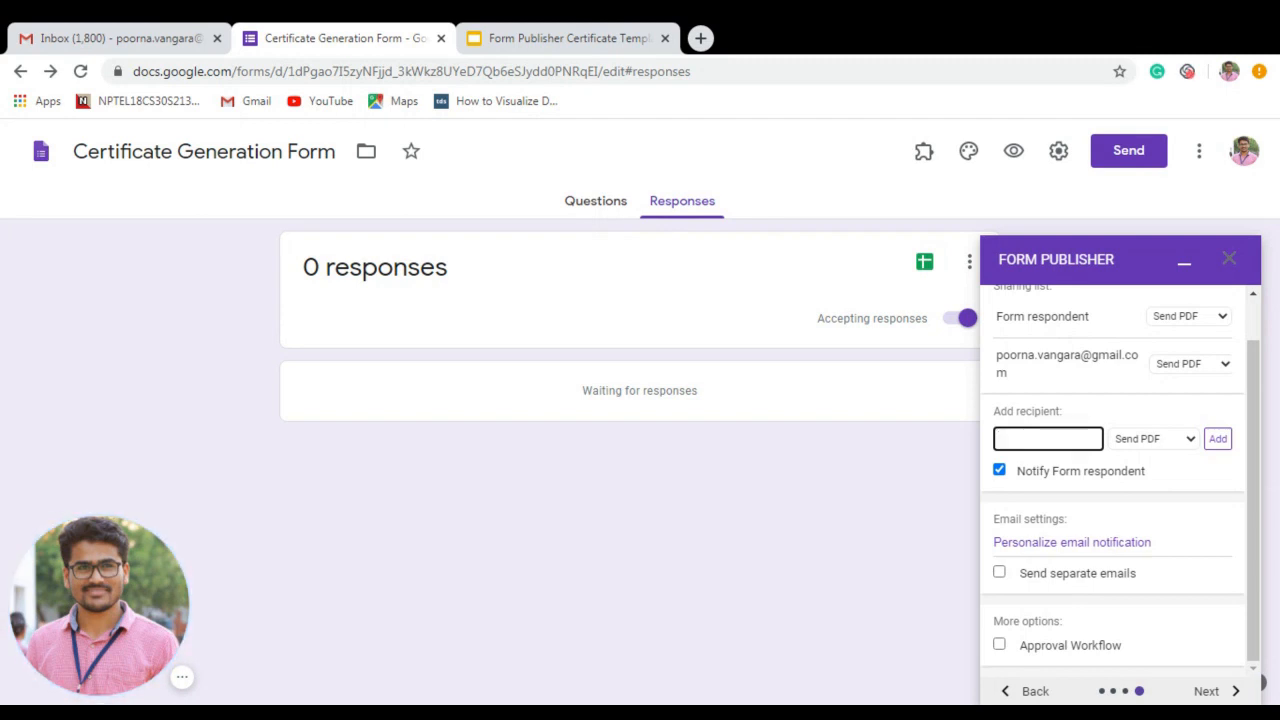
left_click(543, 30)
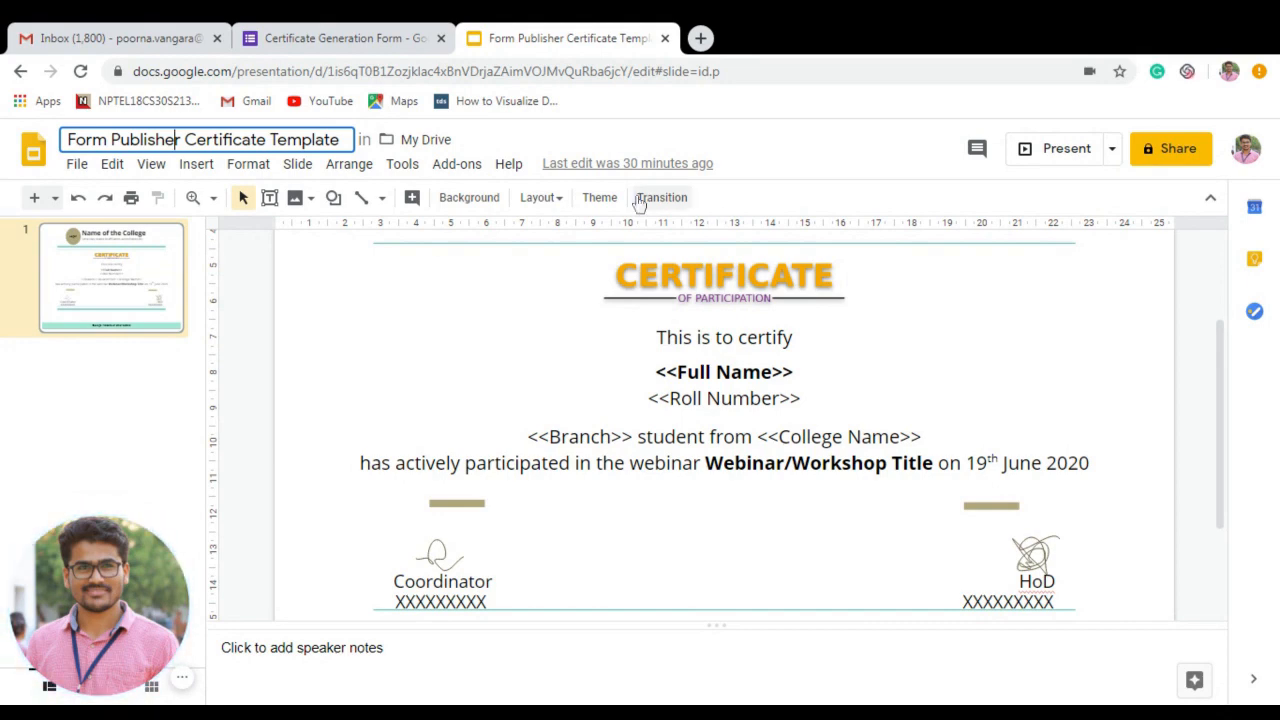
left_click(377, 32)
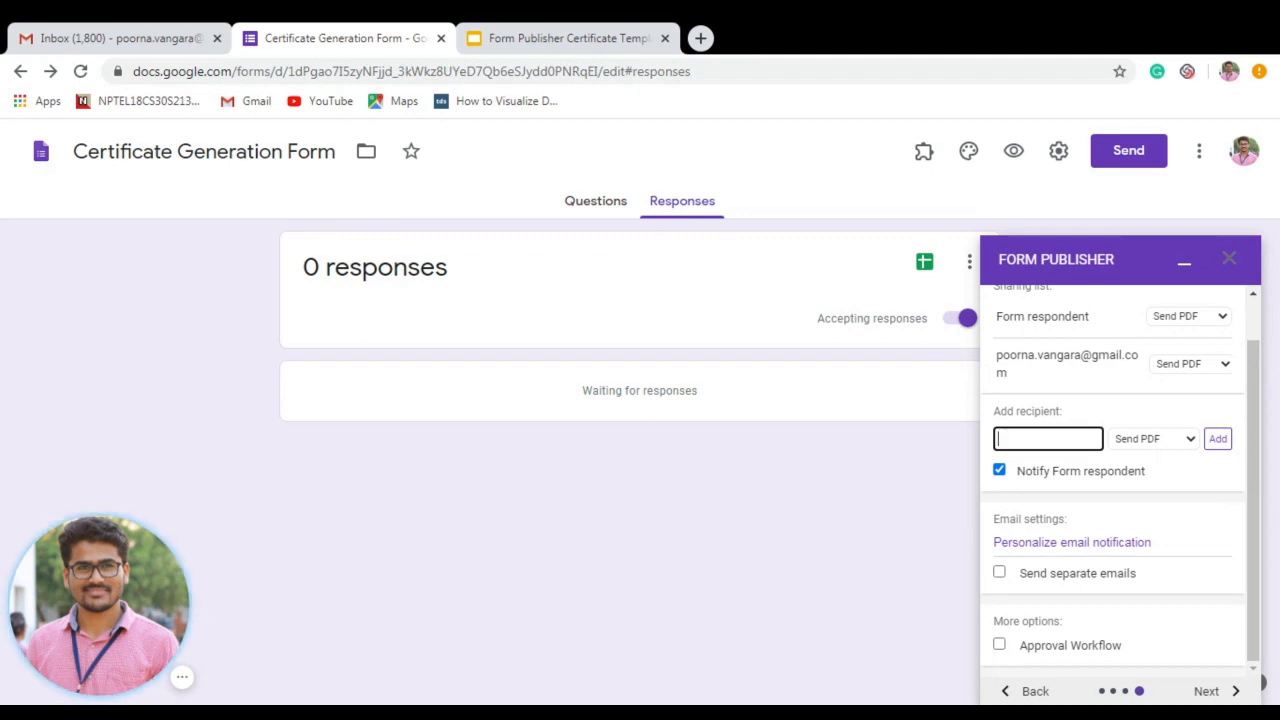
Replace the email body with 'Dear <<Full Name>>' and 'Thank you for participating...please find the attachment of e-certificate'.
left_click(1035, 549)
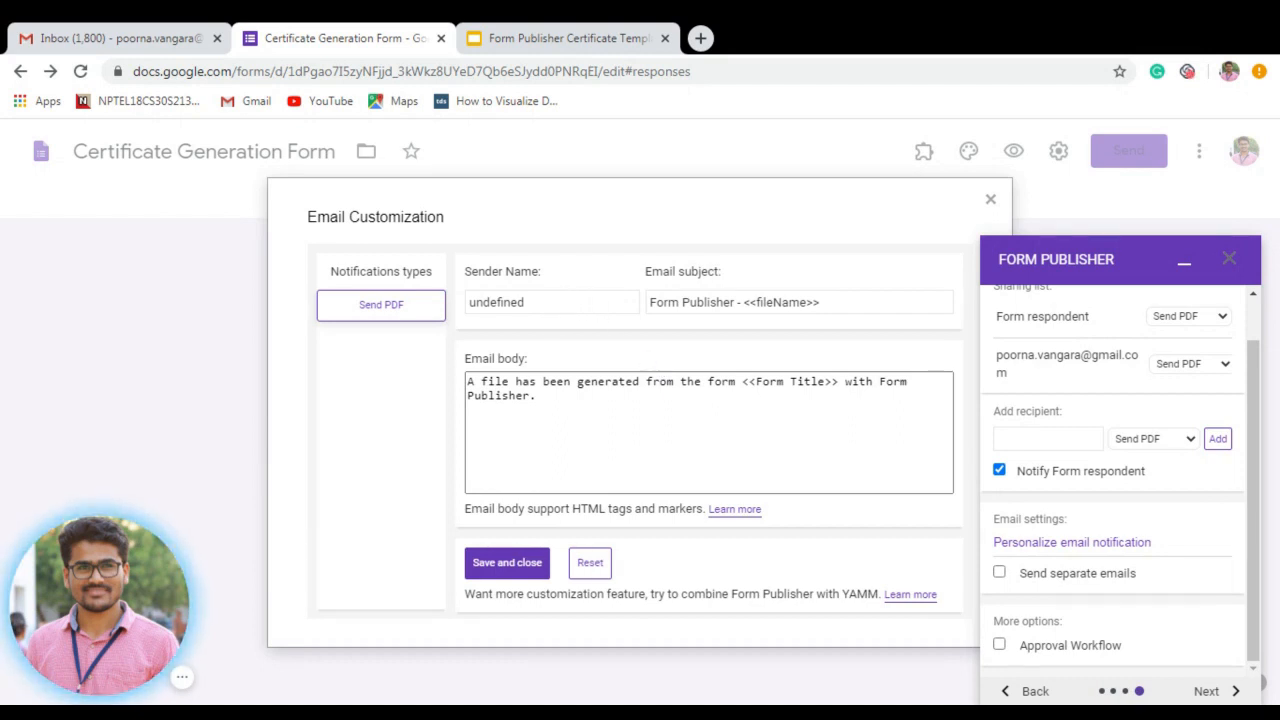
left_click(536, 396)
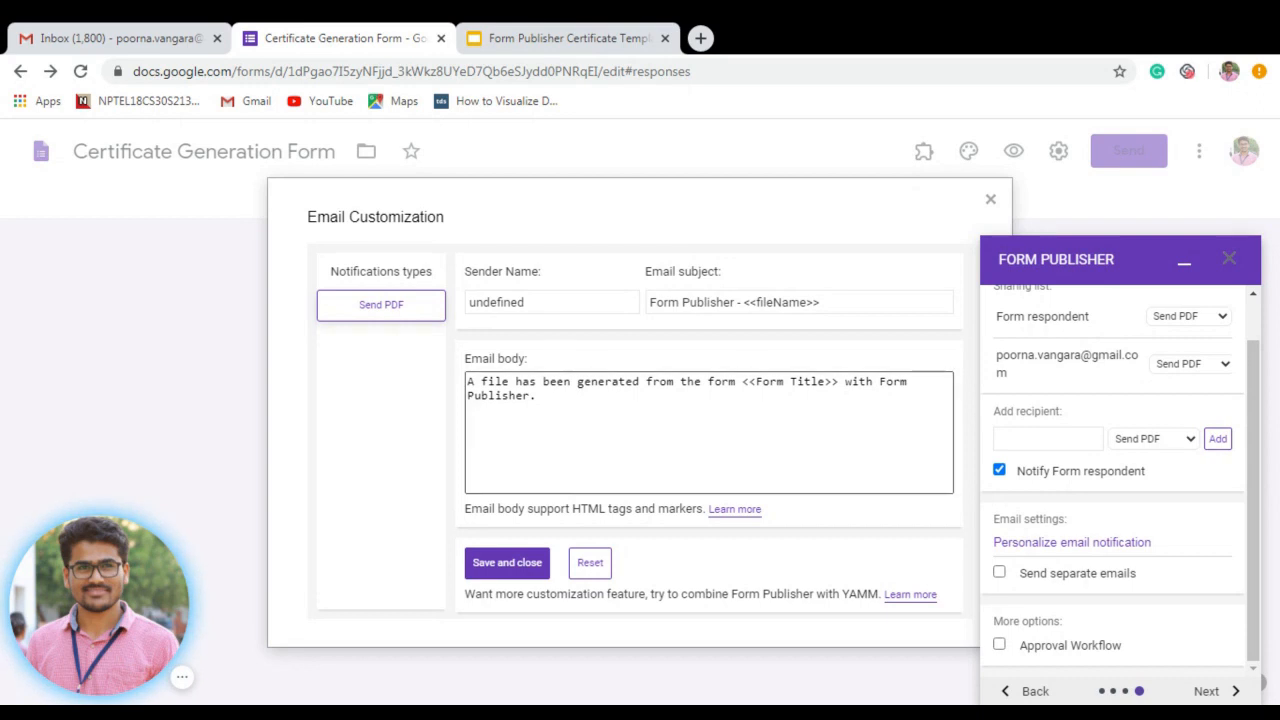
key("shift+Left")
key("shift+Left")
key("shift+Left")
key("shift+Left")
key("shift+Left")
key("shift+Left")
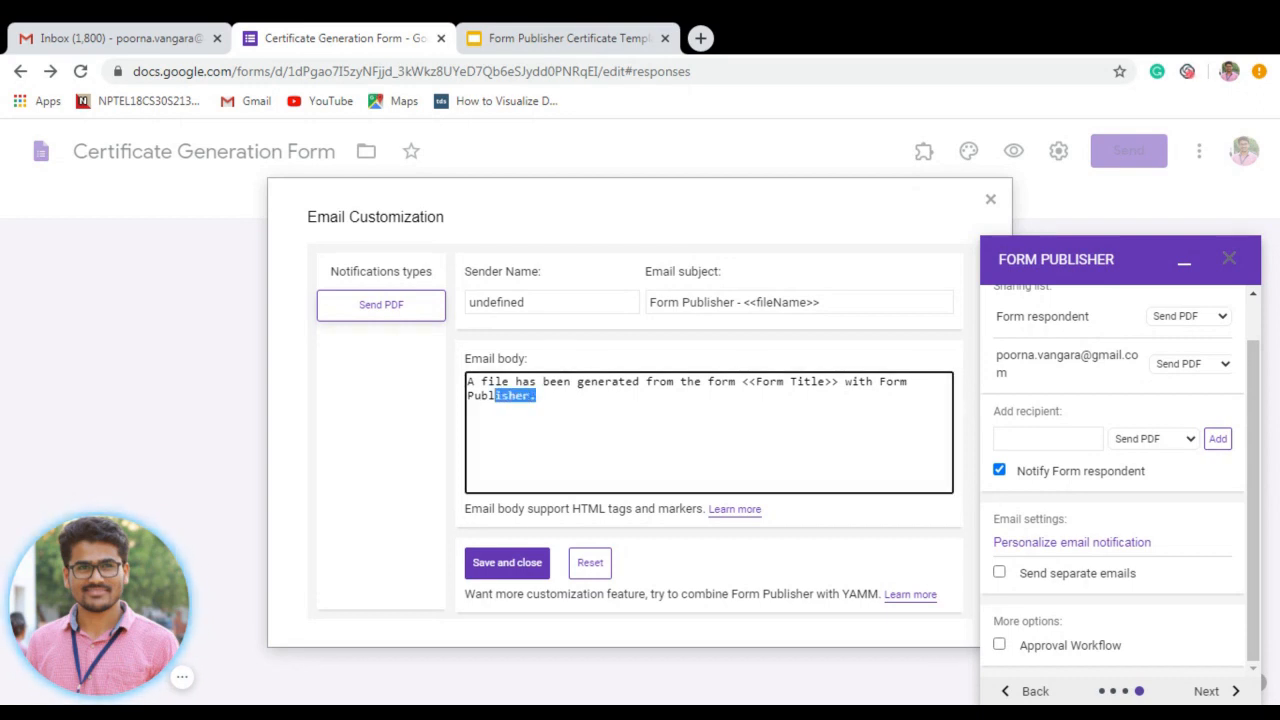
key("ctrl+a")
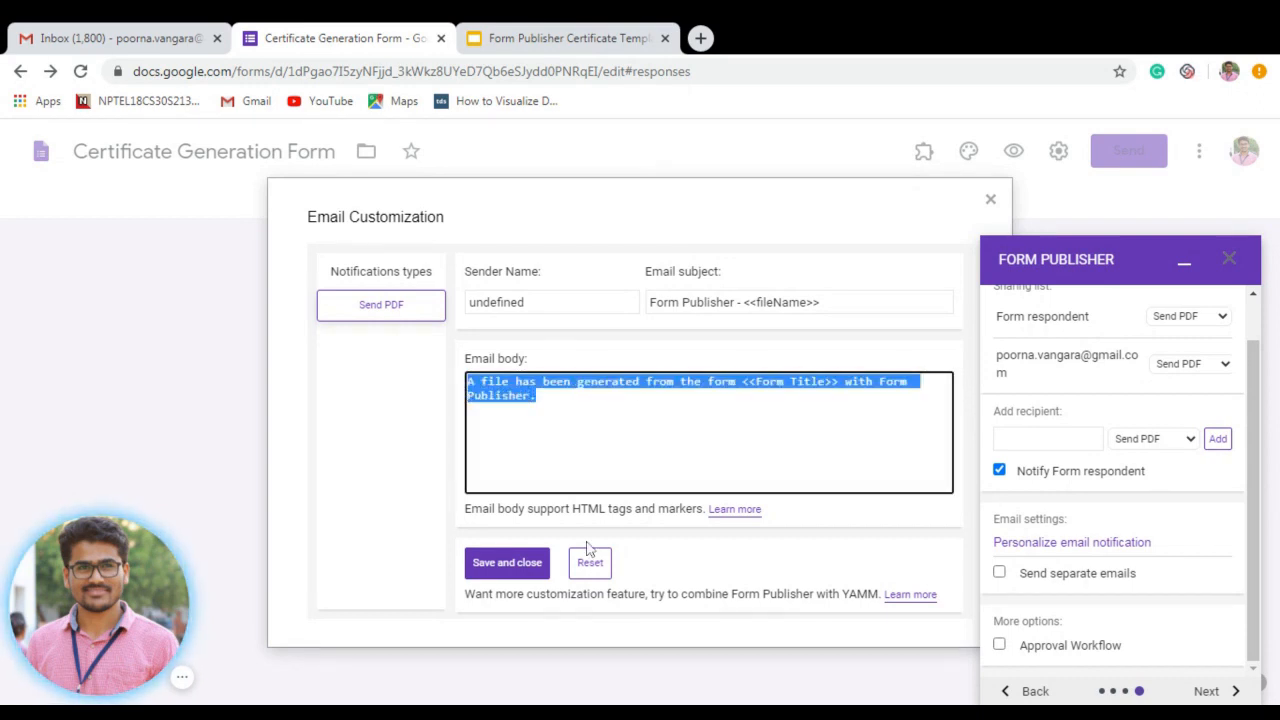
type("Thank")
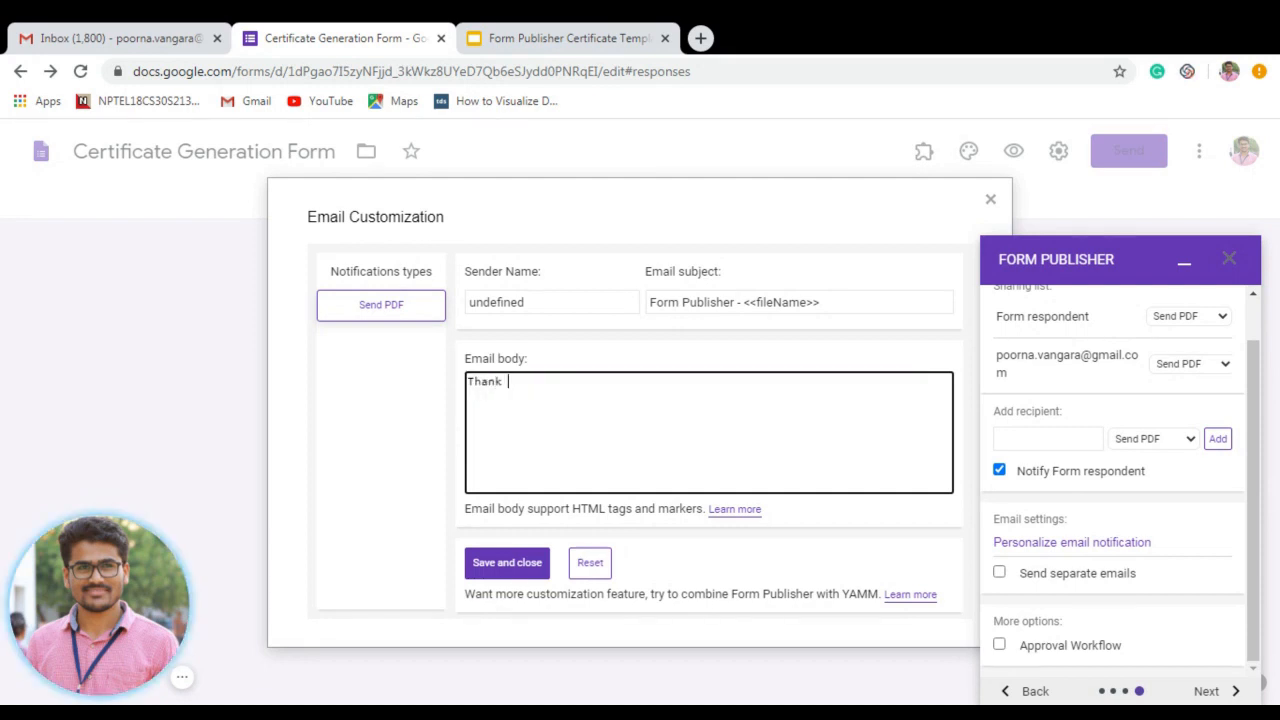
key("BackSpace")
key("BackSpace")
key("BackSpace")
key("BackSpace")
key("BackSpace")
key("BackSpace")
type("Dear <<Full ")
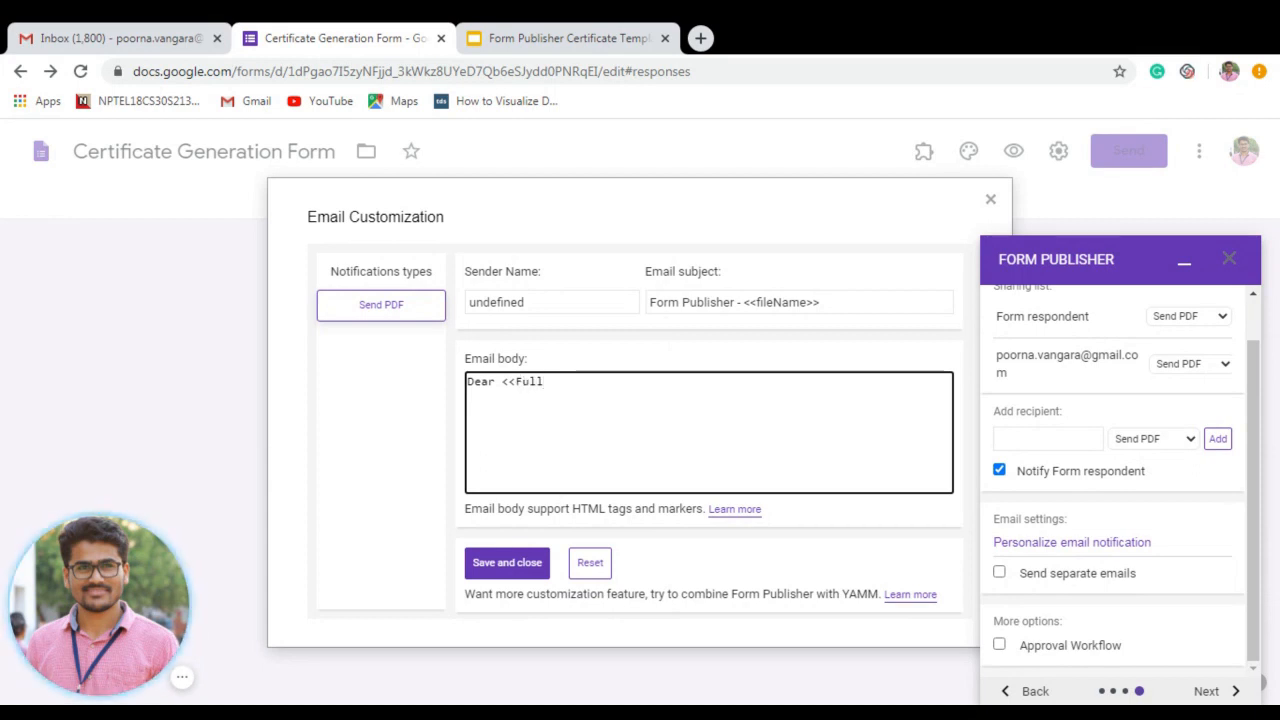
type("Name>>")
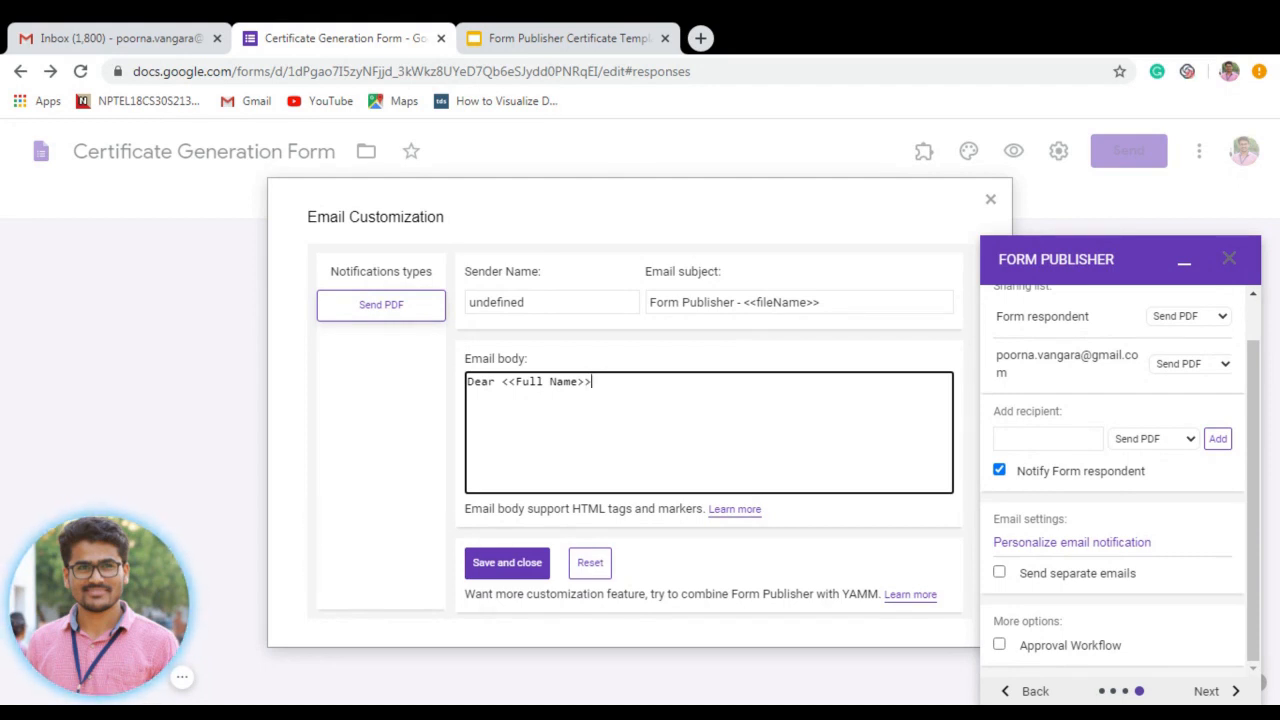
key("Return")
key("Return")
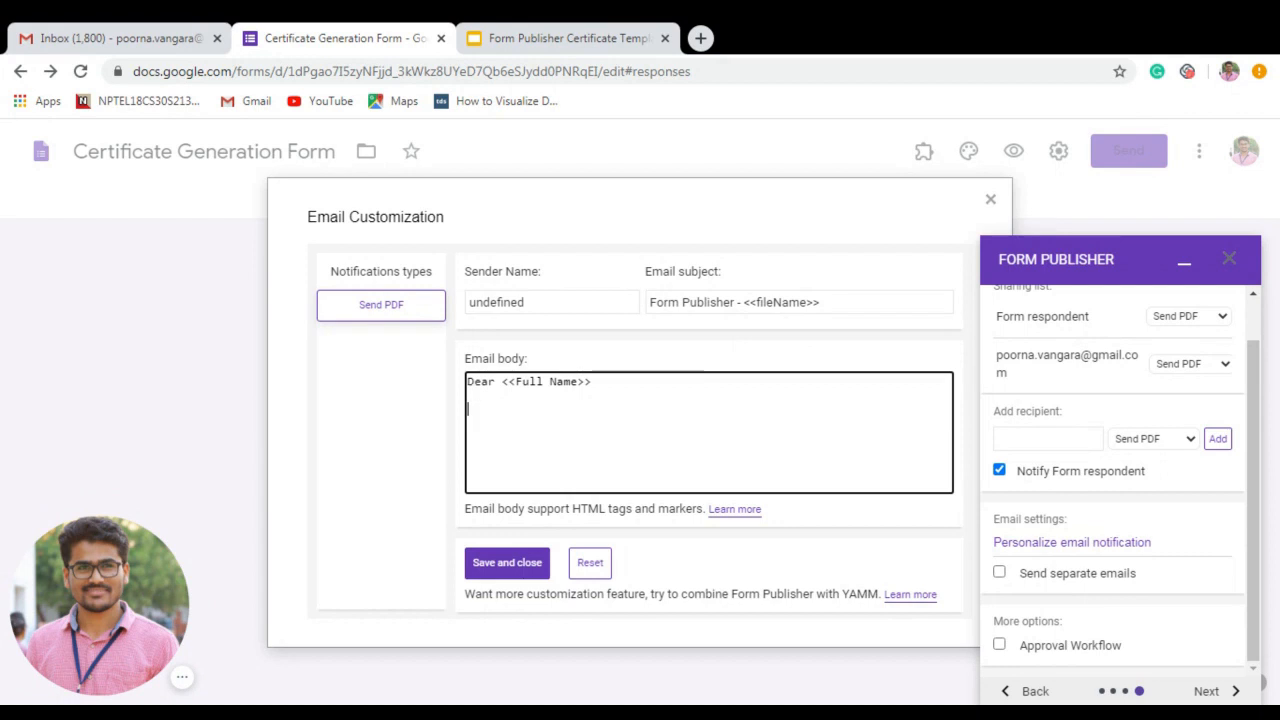
type("Thank you ")
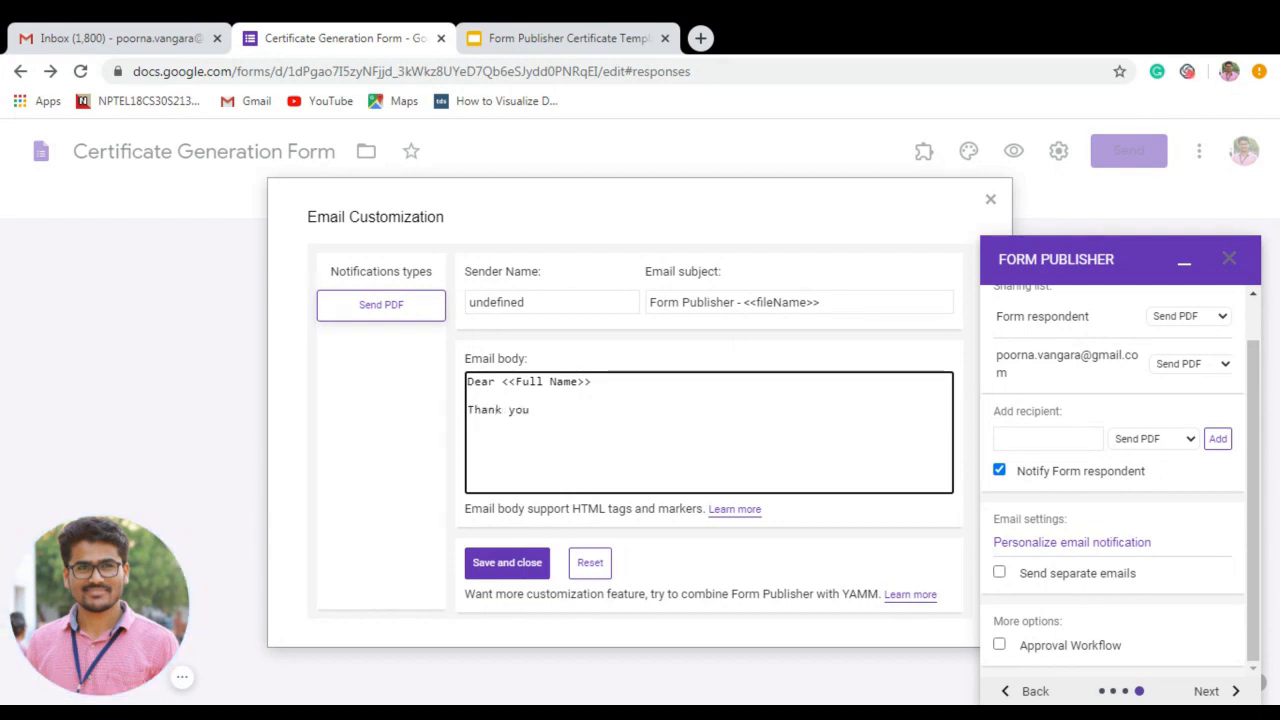
type("for parti")
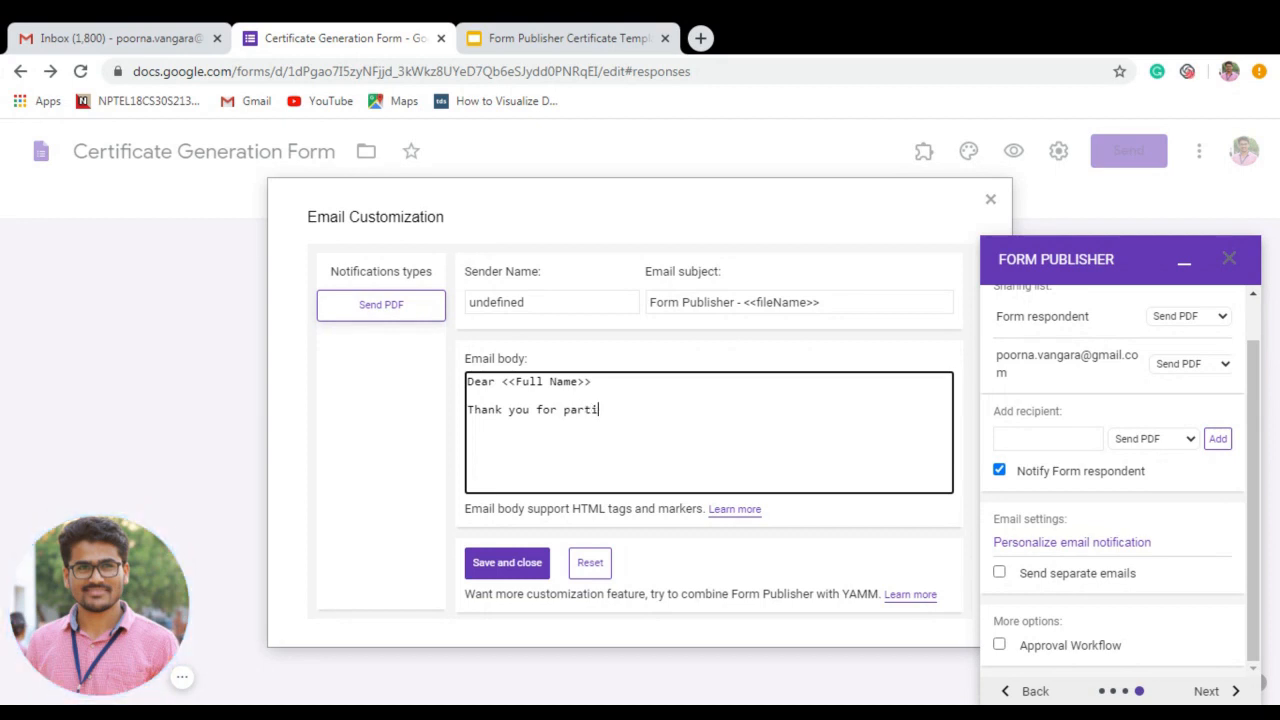
type("cipating...pl")
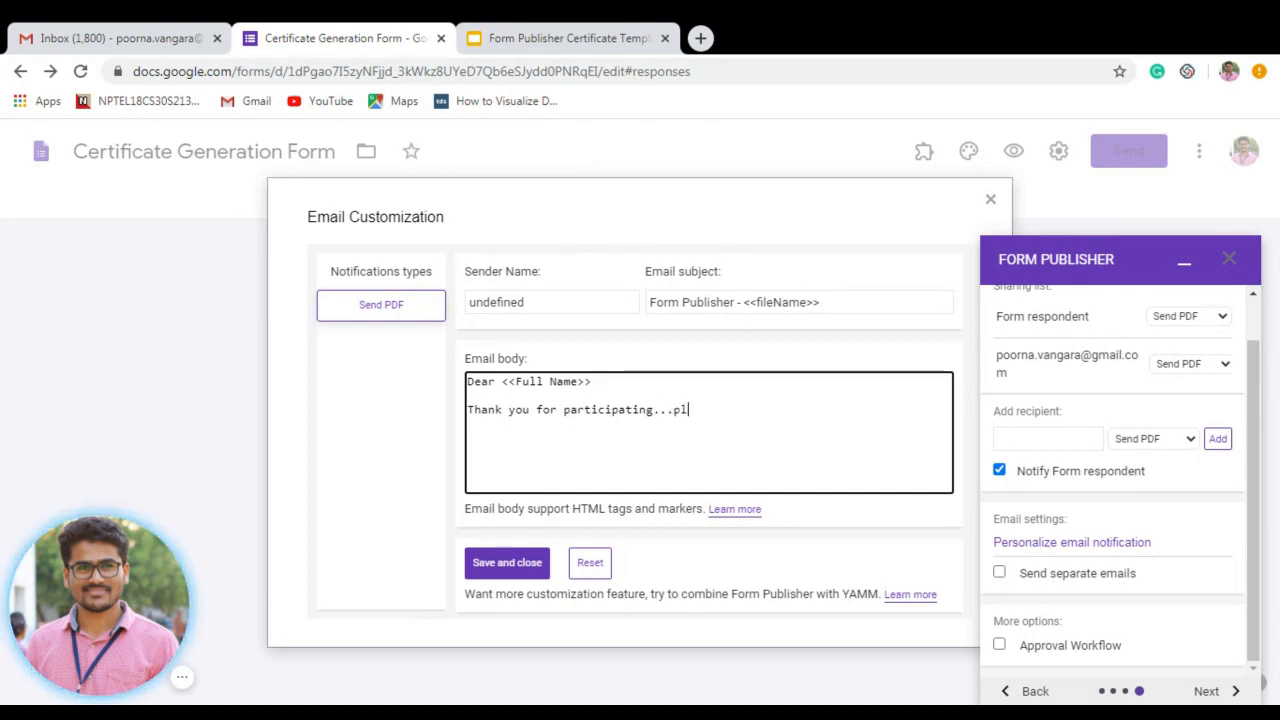
type("ease find ")
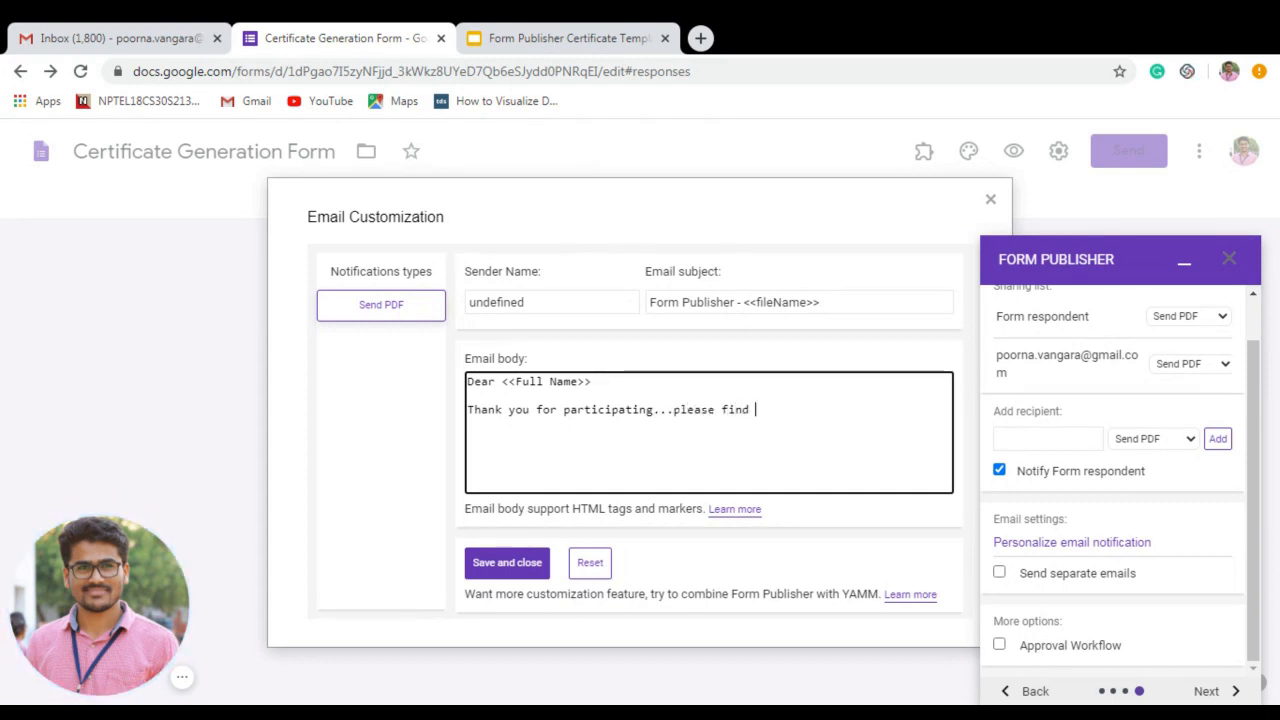
type("the attachm")
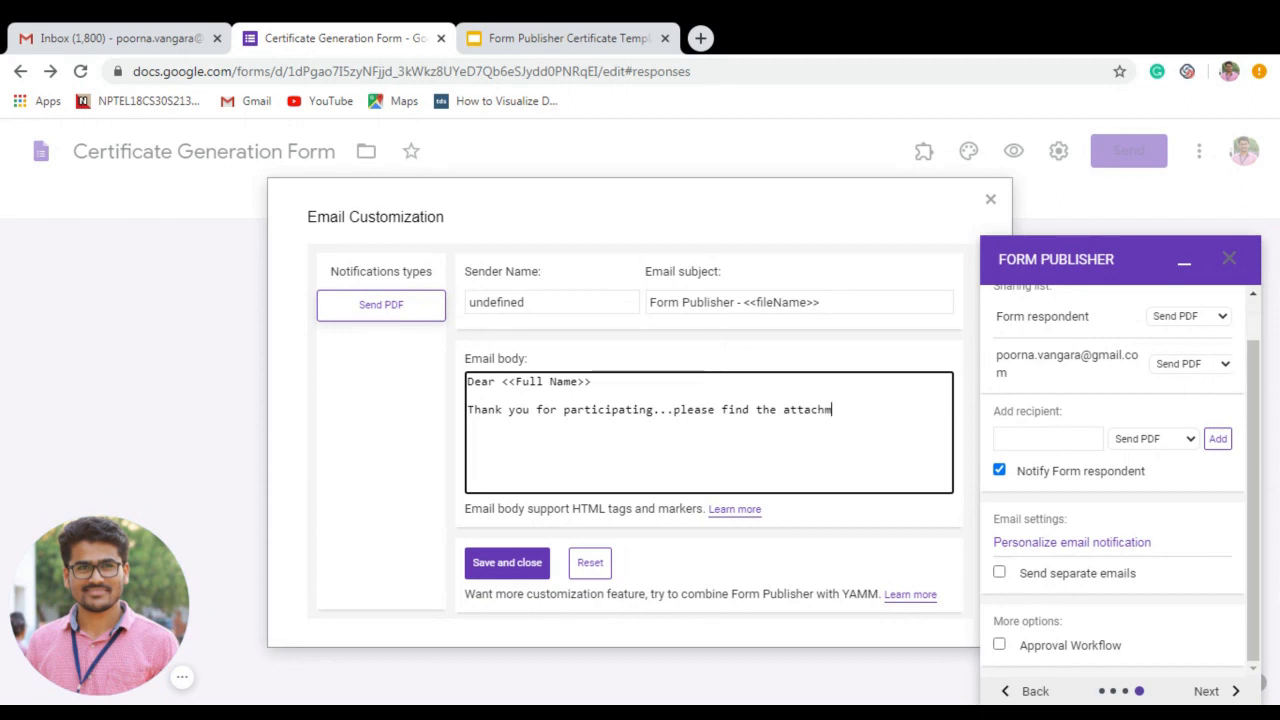
type("ent of ")
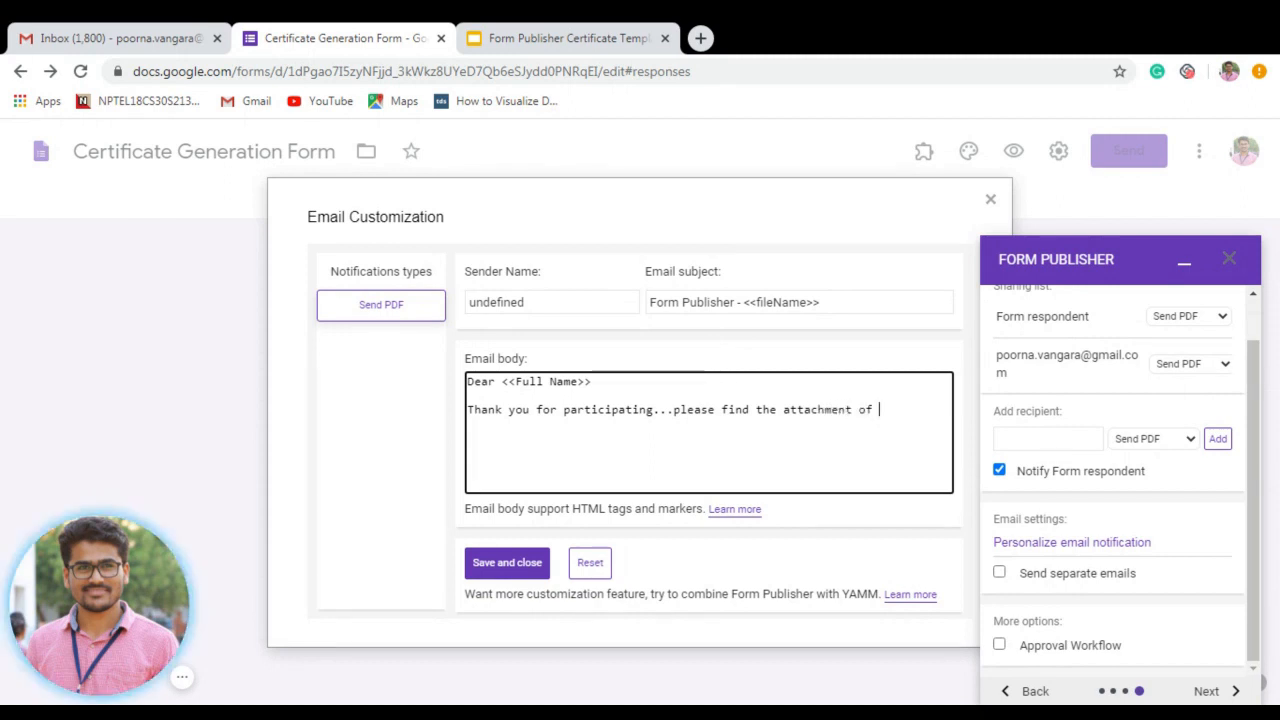
type("e-certificate")
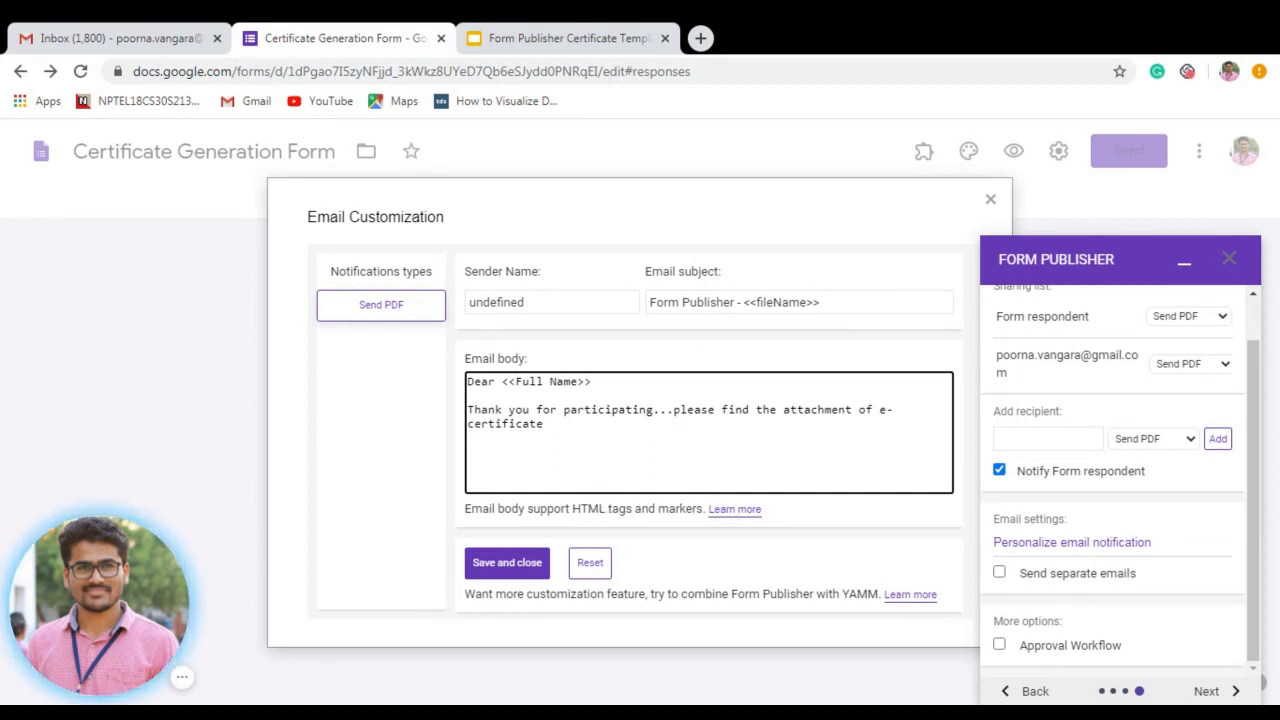
key("Left")
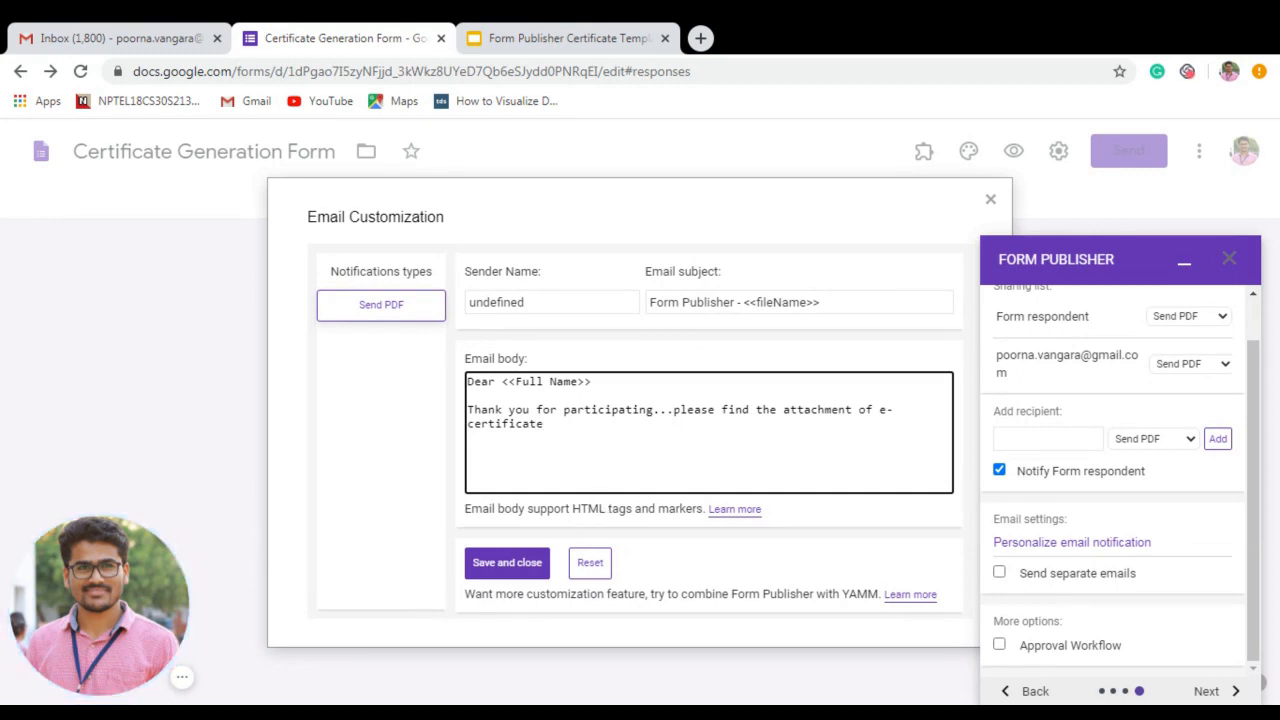
Set the email subject to 'Congratulations!!', fixing the initial misspelling.
left_click(748, 306)
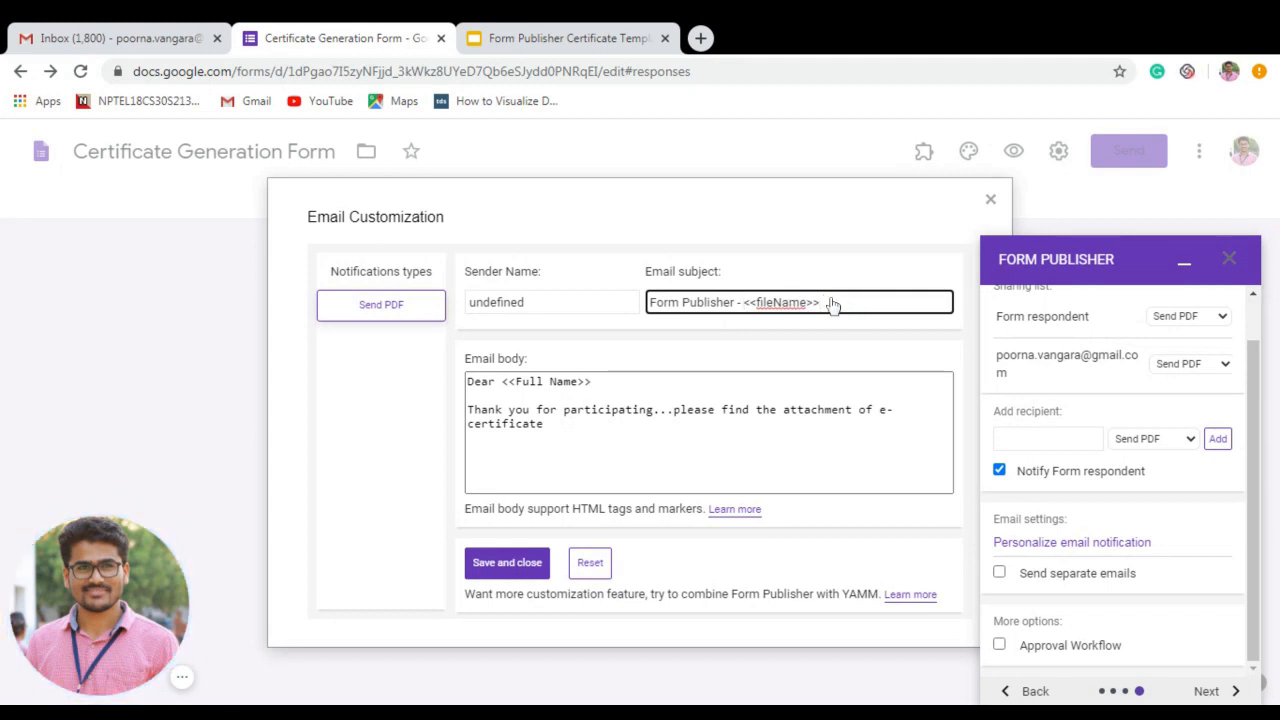
left_click_drag(826, 304, 642, 304)
type("C")
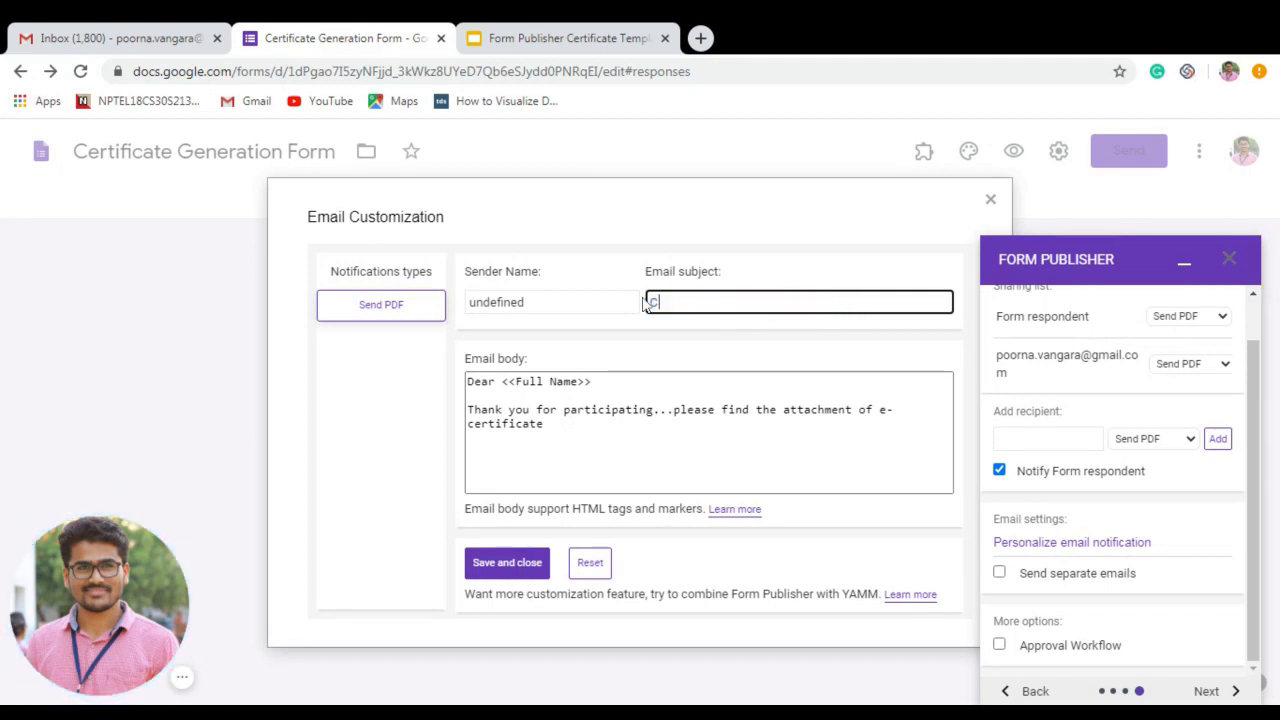
type("ongartul")
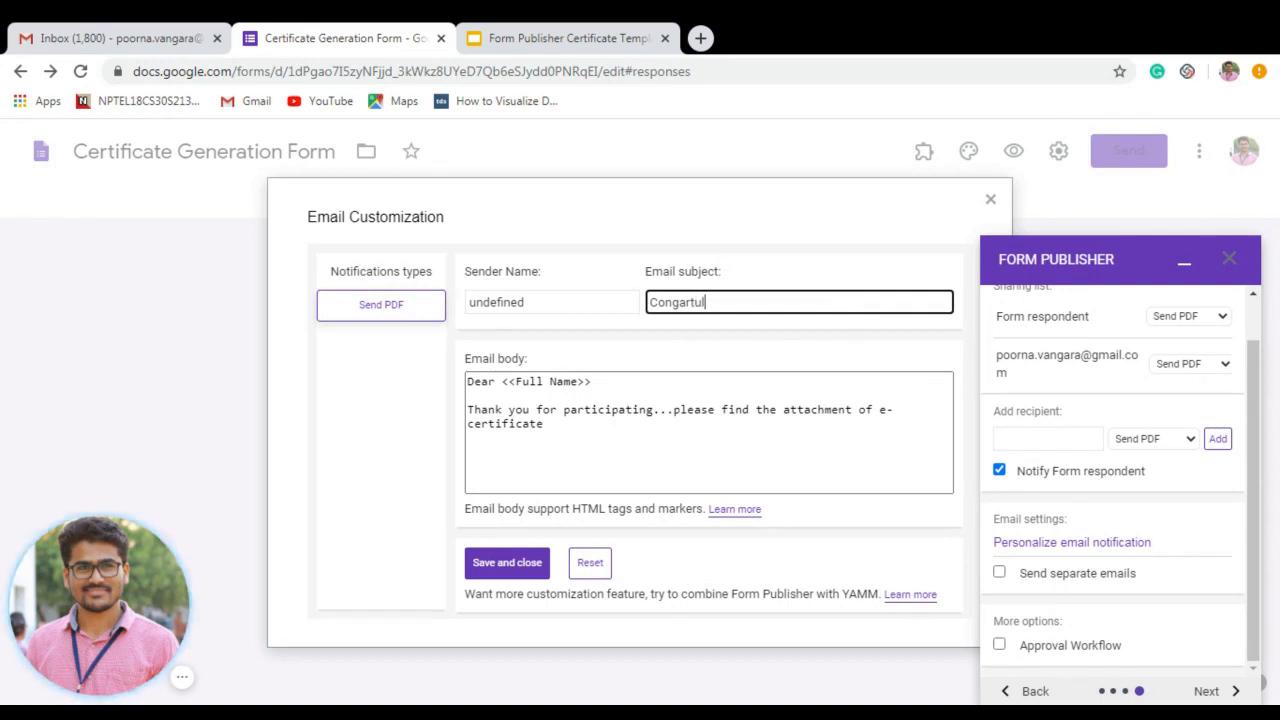
type("ations")
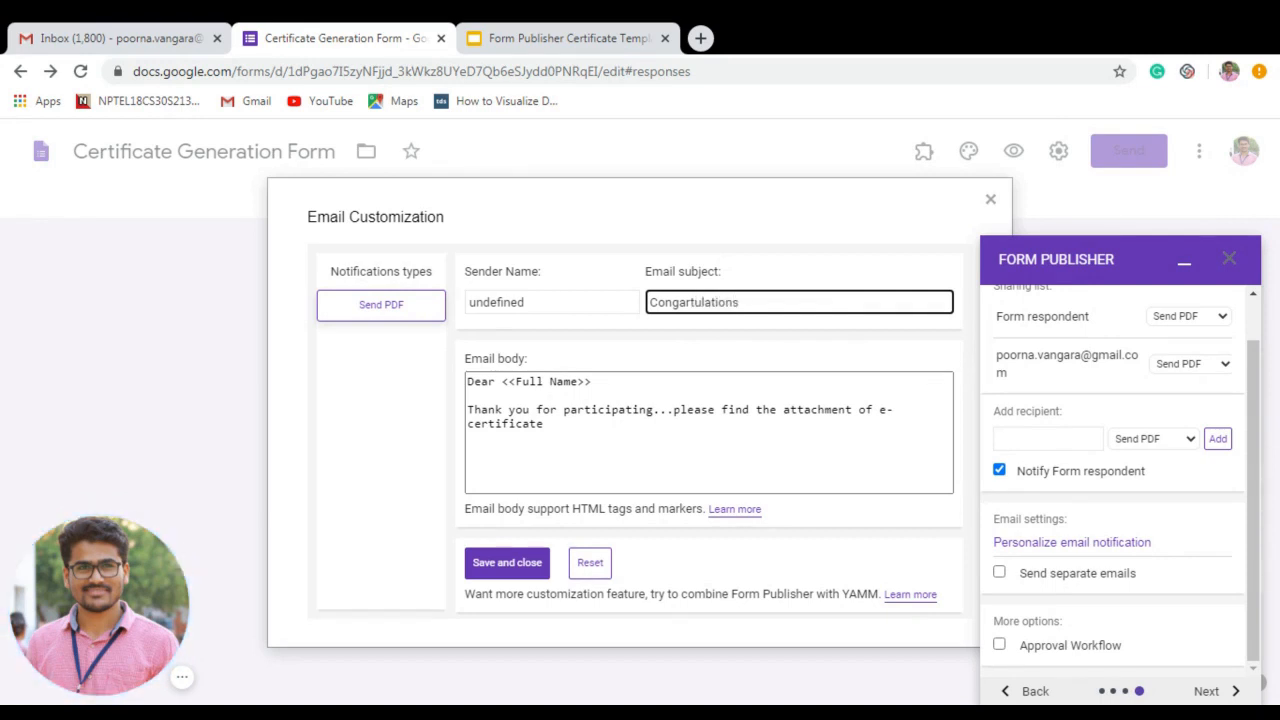
type("!!")
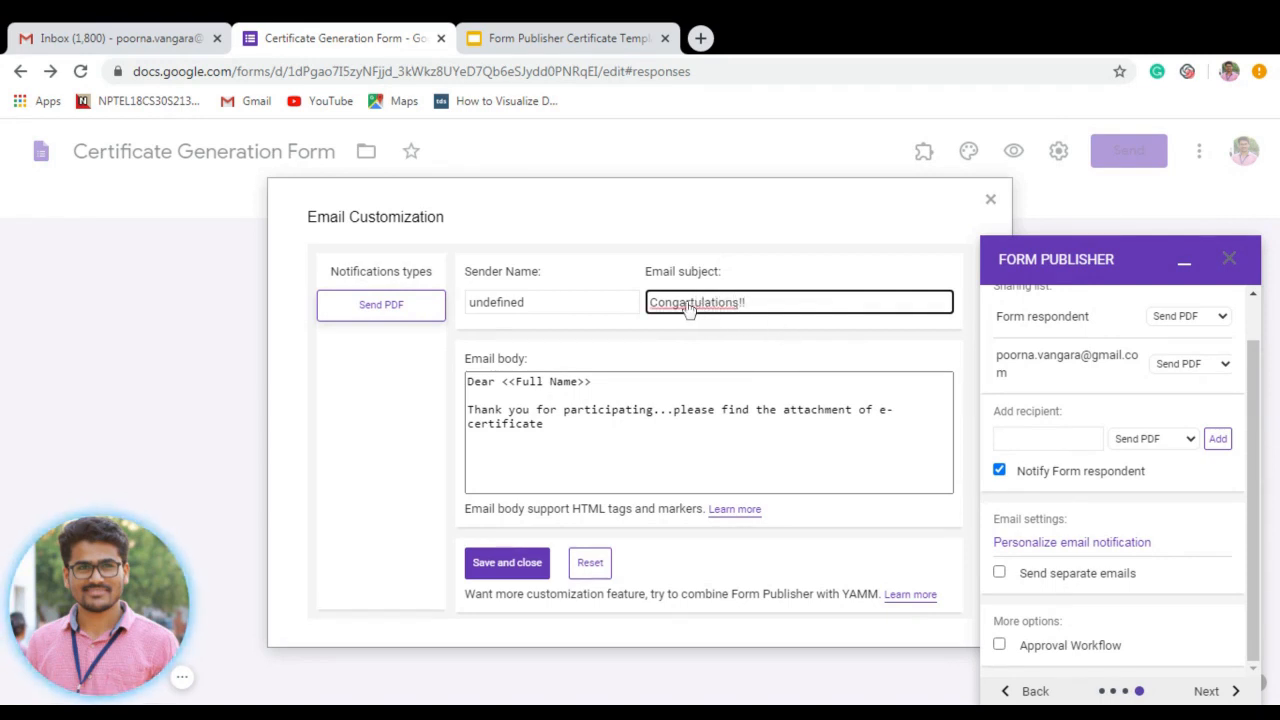
key("BackSpace")
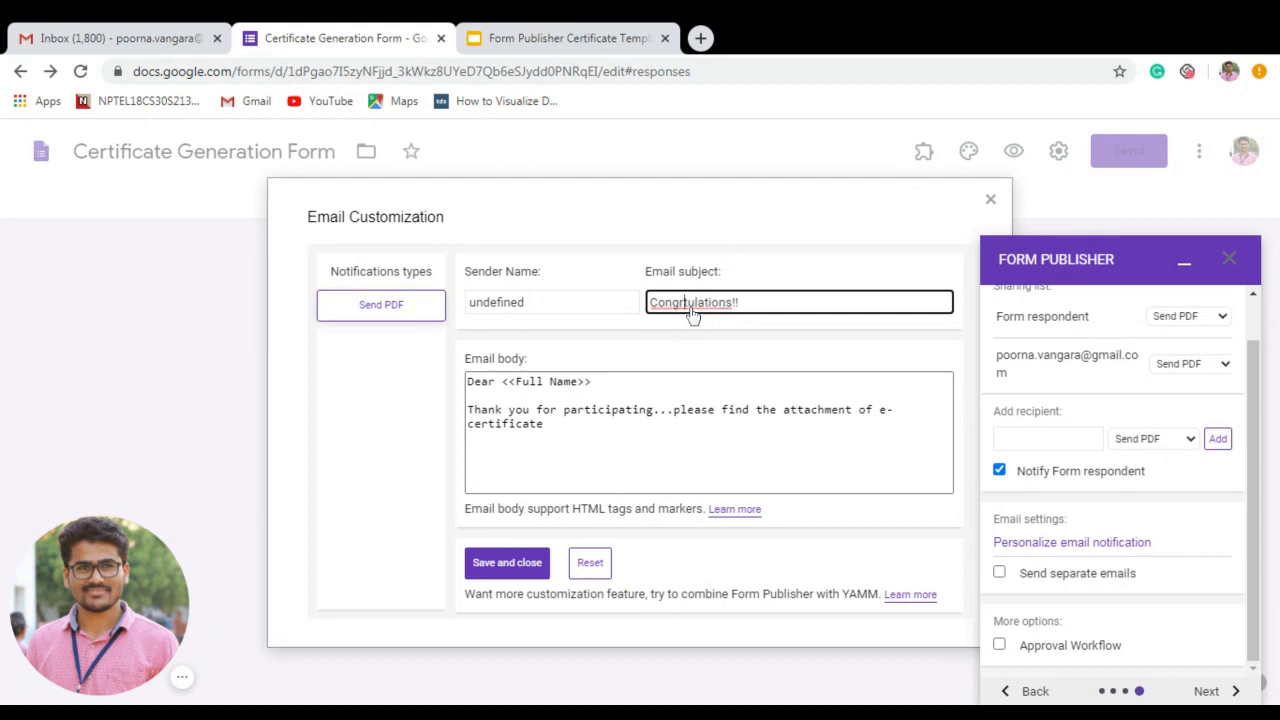
key("Right")
type("a")
left_click(761, 306)
Replace the sender name, first set to 'Webinar on Google Forms', with the organiser's own name.
left_click(540, 308)
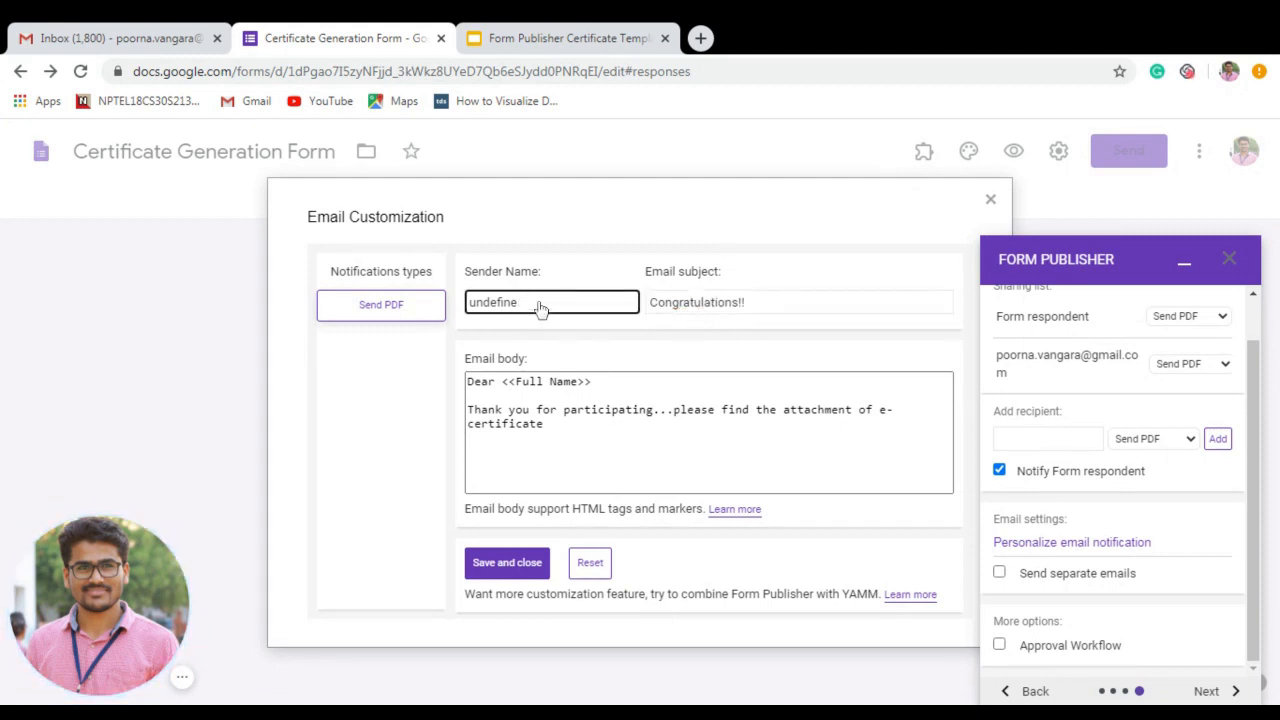
key("BackSpace")
key("BackSpace")
key("BackSpace")
key("BackSpace")
key("BackSpace")
key("BackSpace")
key("BackSpace")
key("BackSpace")
key("BackSpace")
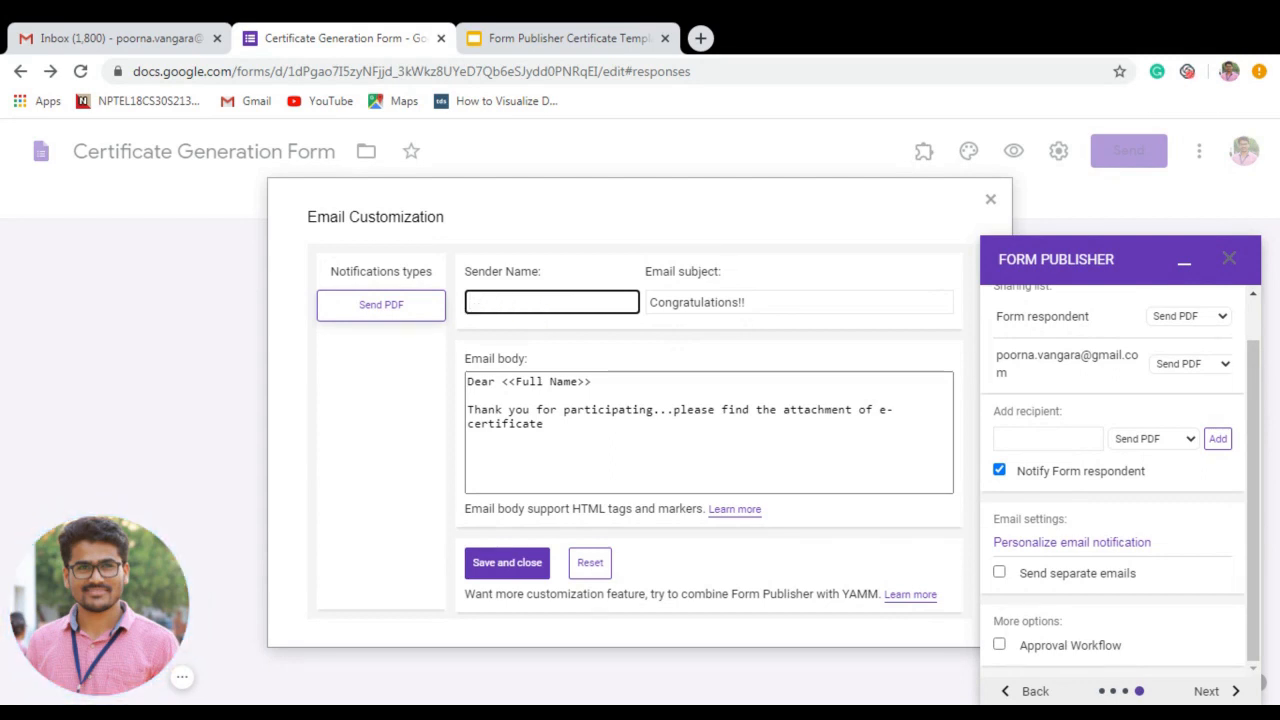
type("PO")
key("BackSpace")
key("BackSpace")
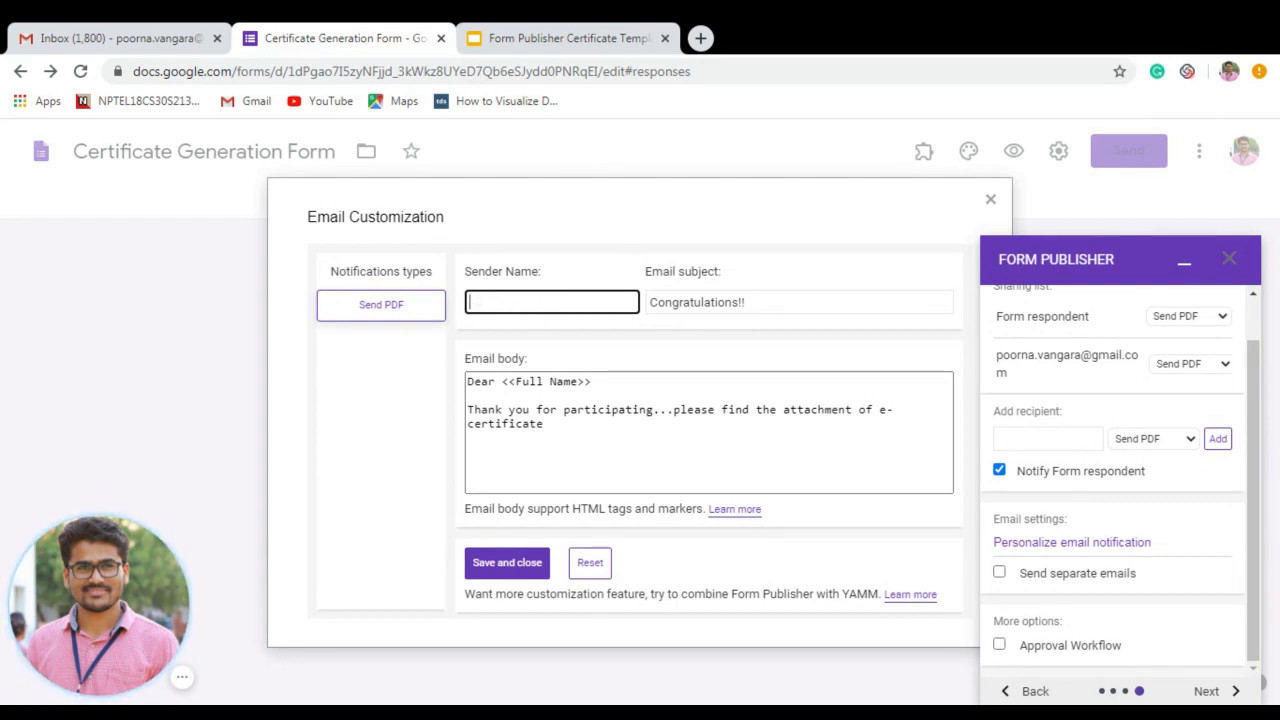
type("Webinar")
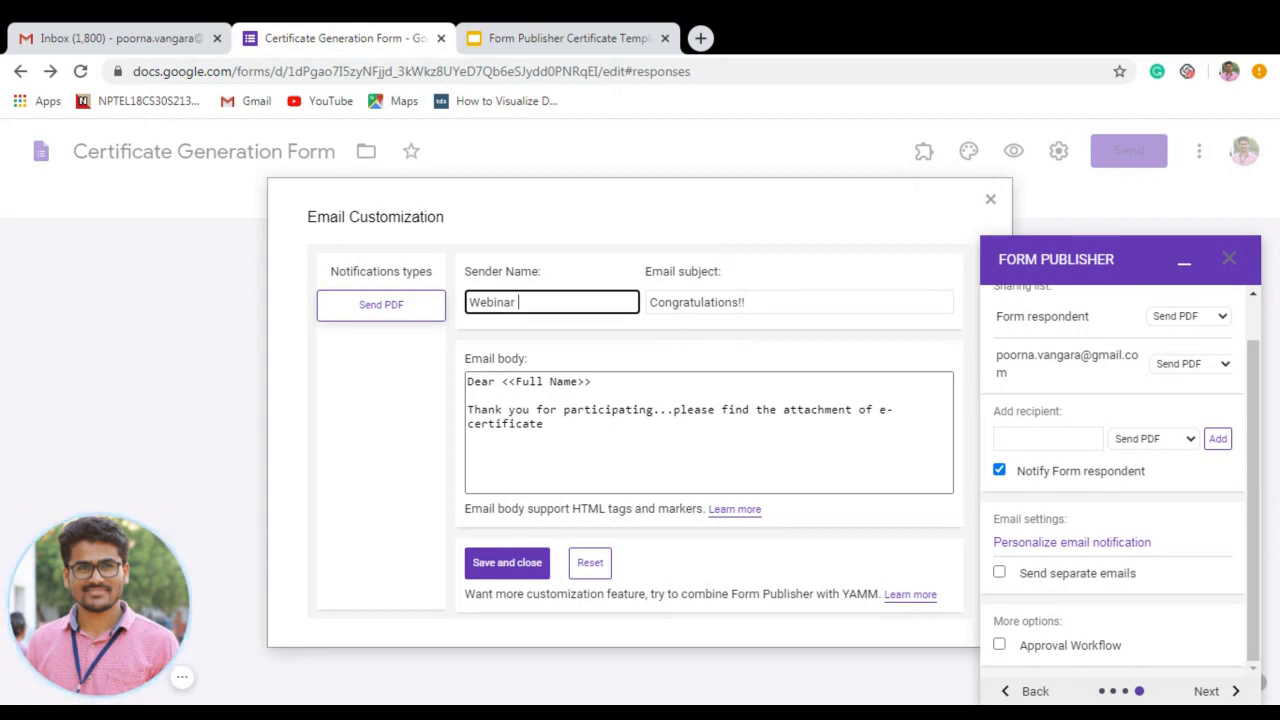
type("on Google ")
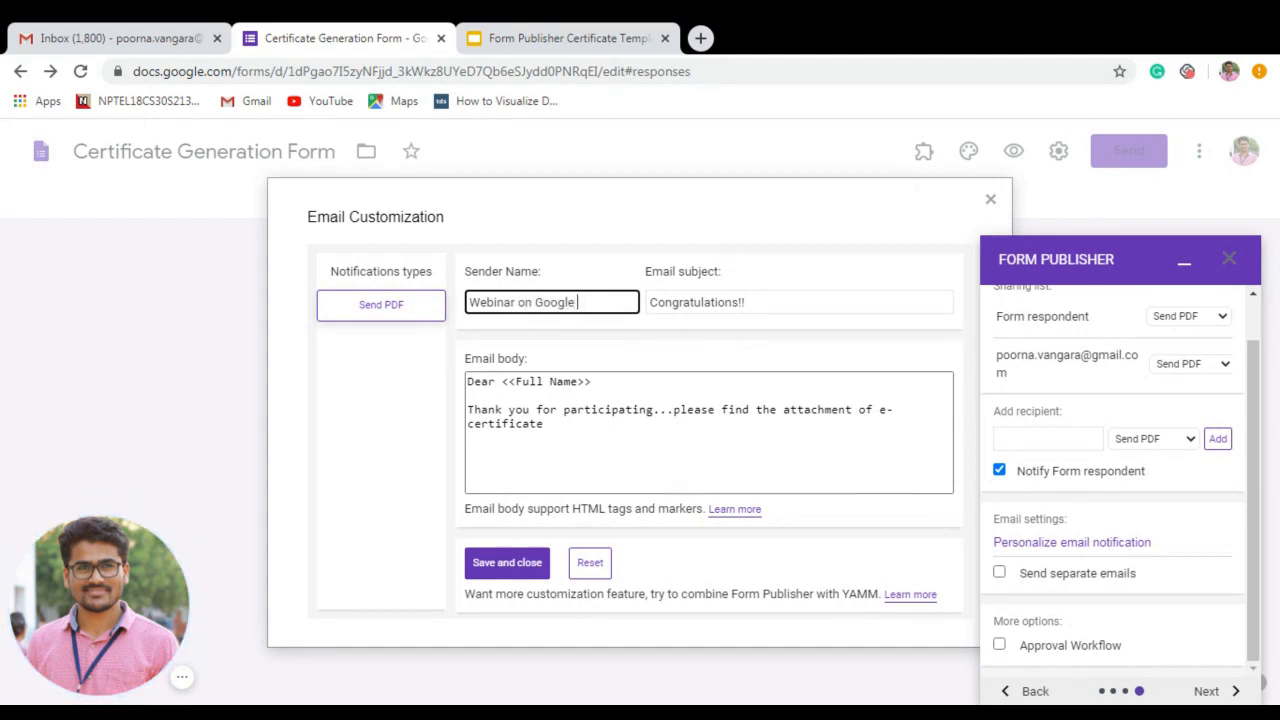
type("Forms")
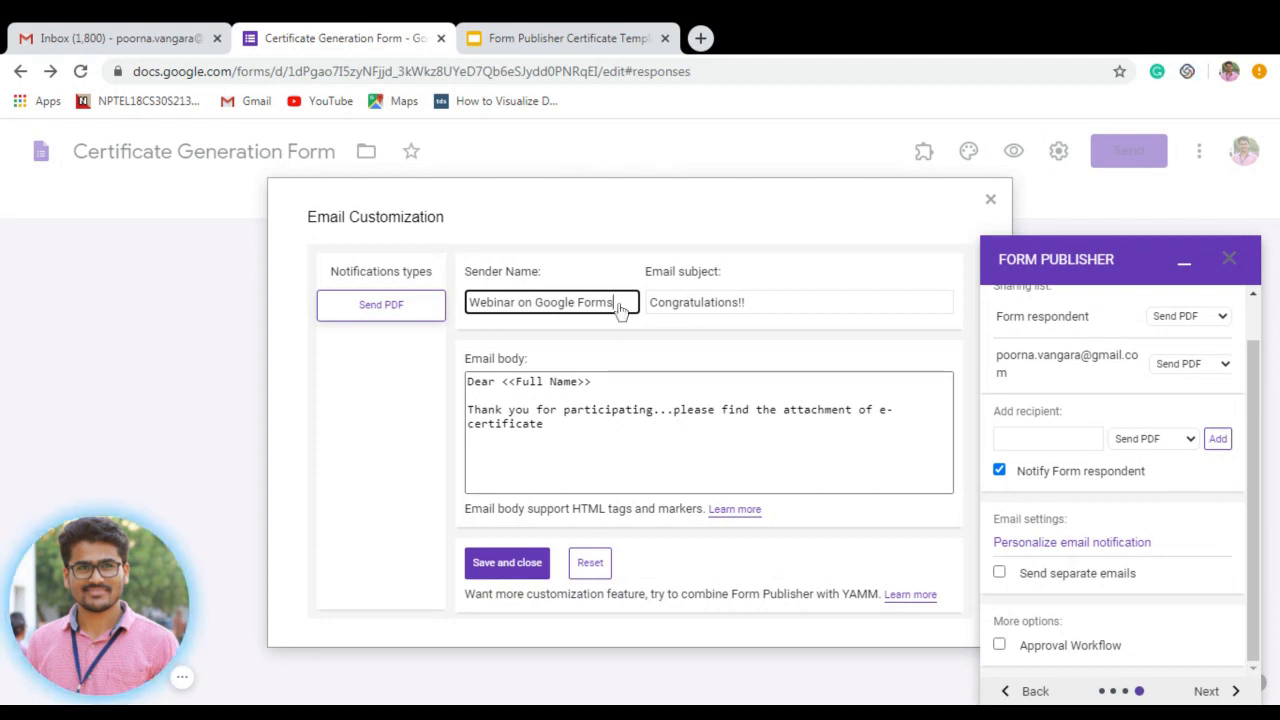
left_click_drag(620, 310, 468, 292)
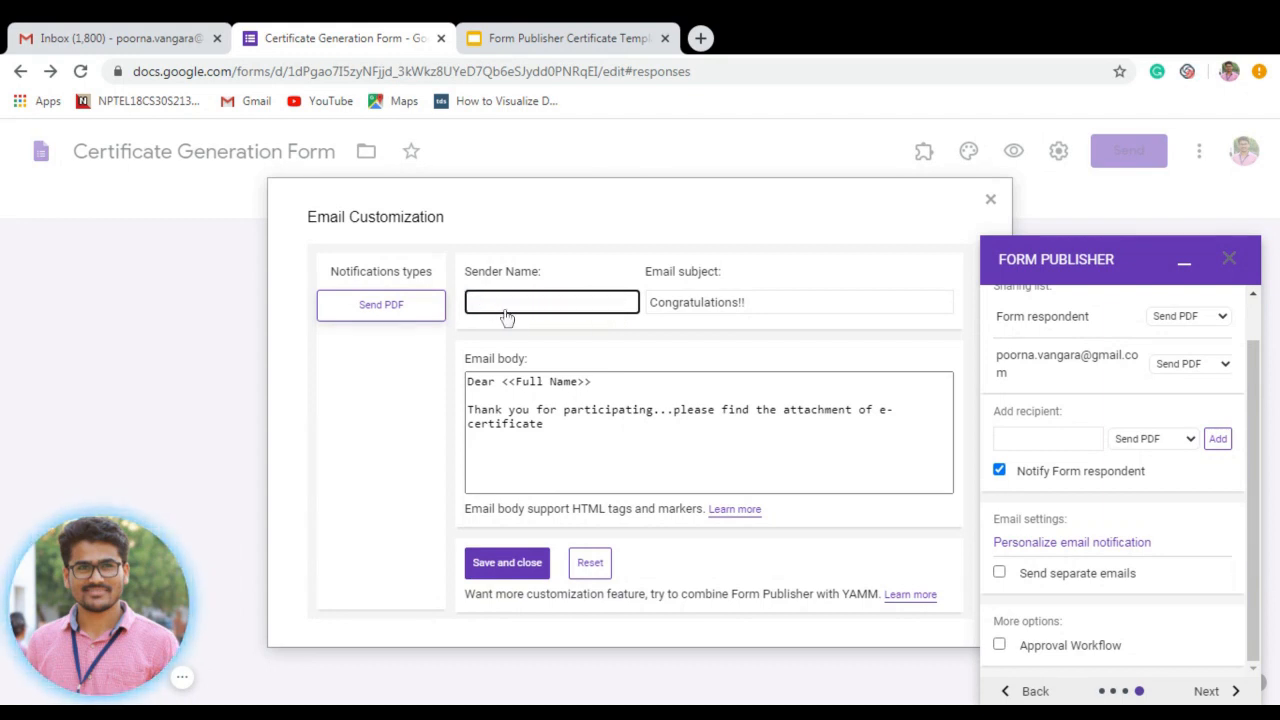
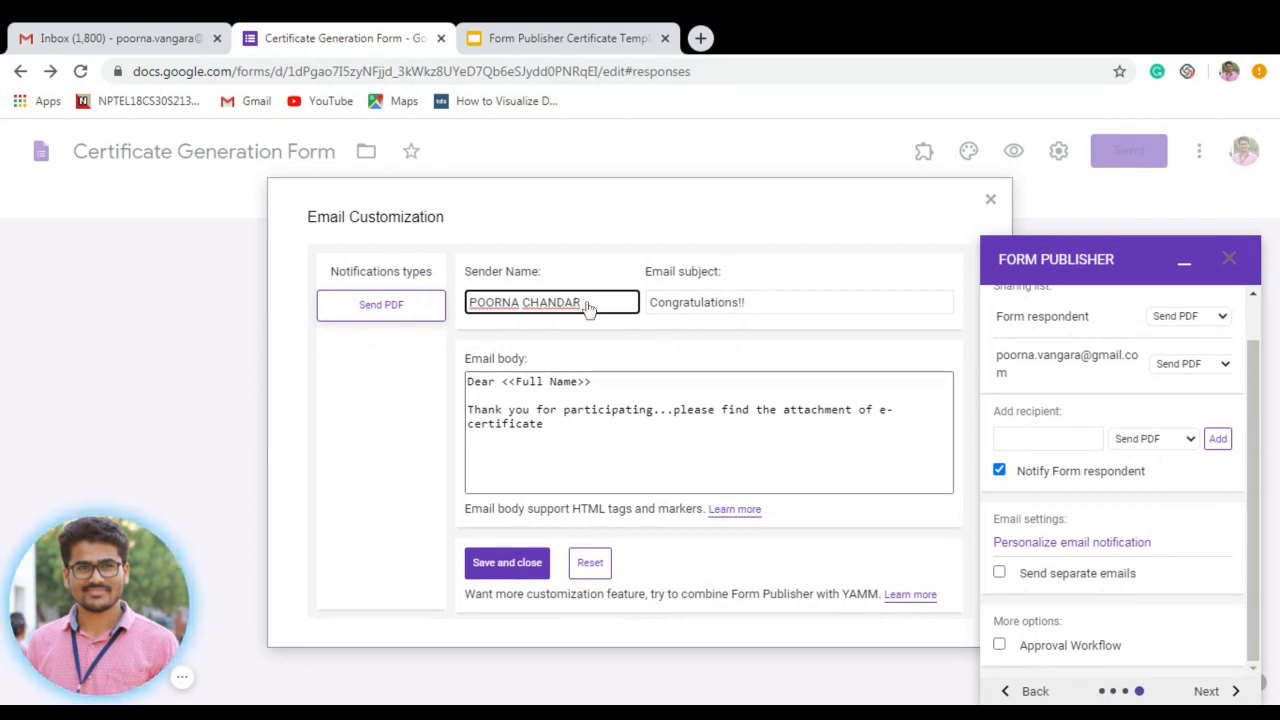
left_click(548, 425)
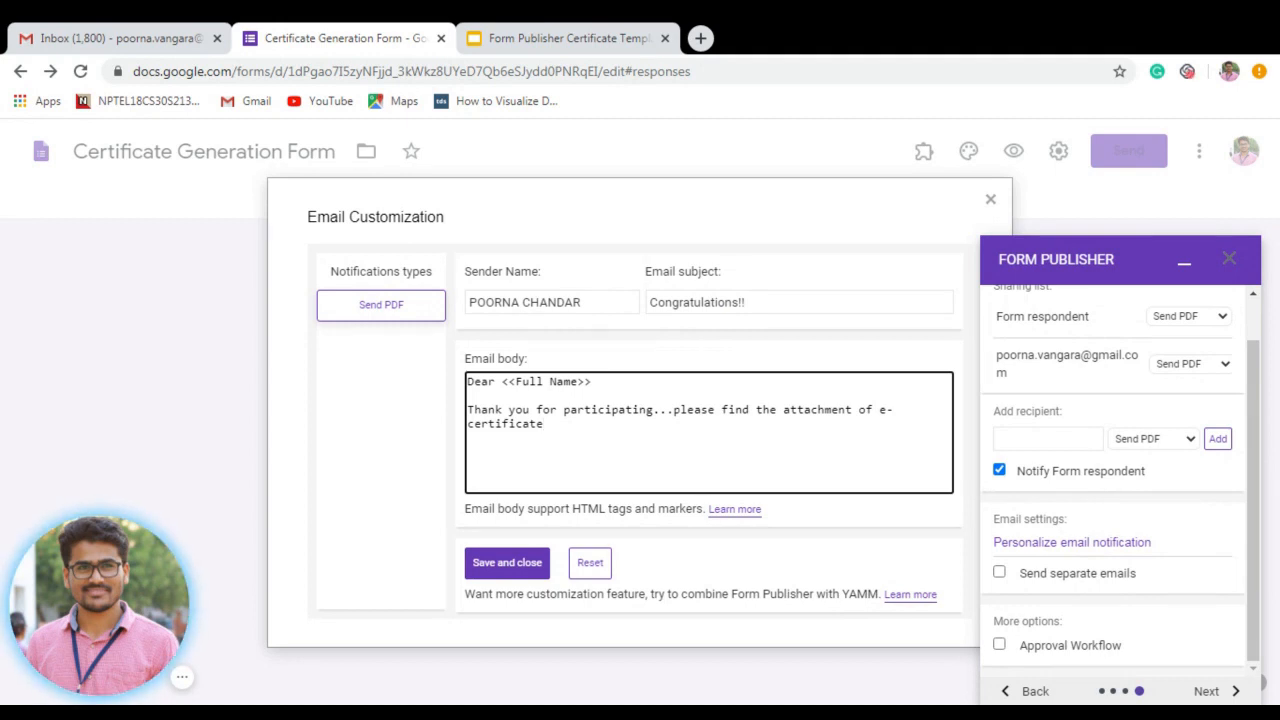
Save the email customization, finish Form Publisher setup until the form is ready, and minimize the panel.
left_click(528, 575)
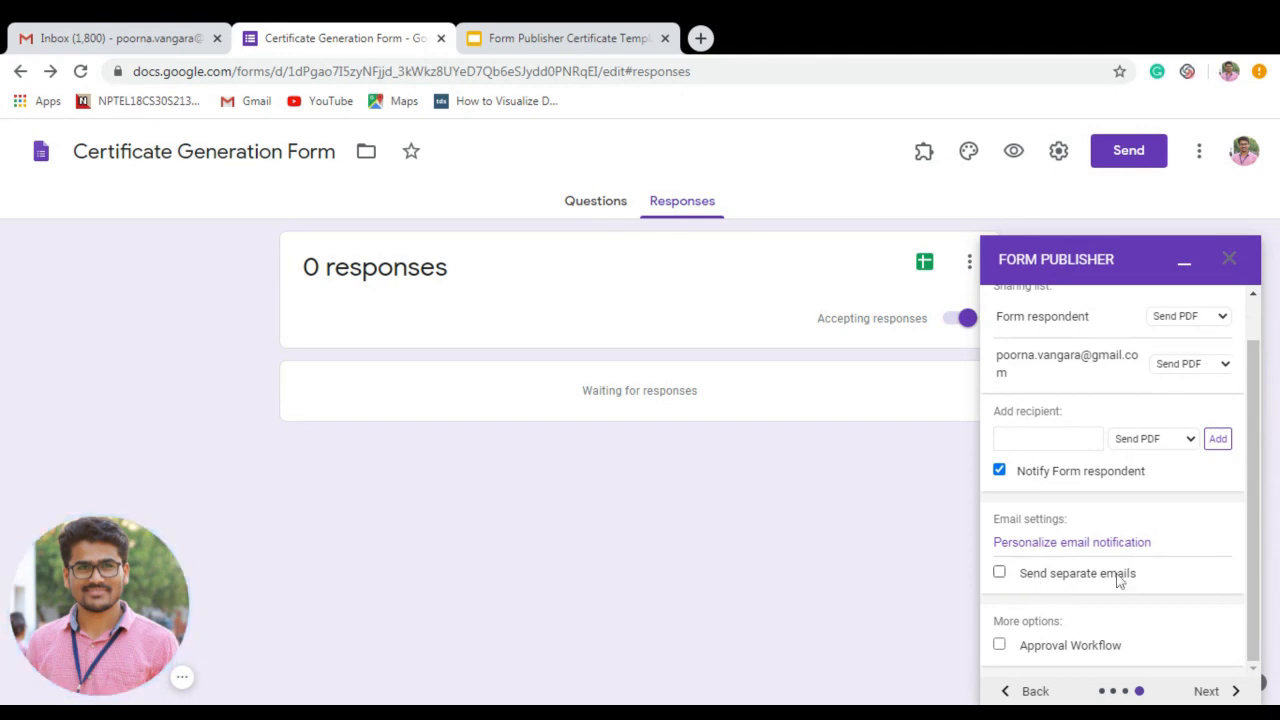
scroll(1256, 560, "up", 2)
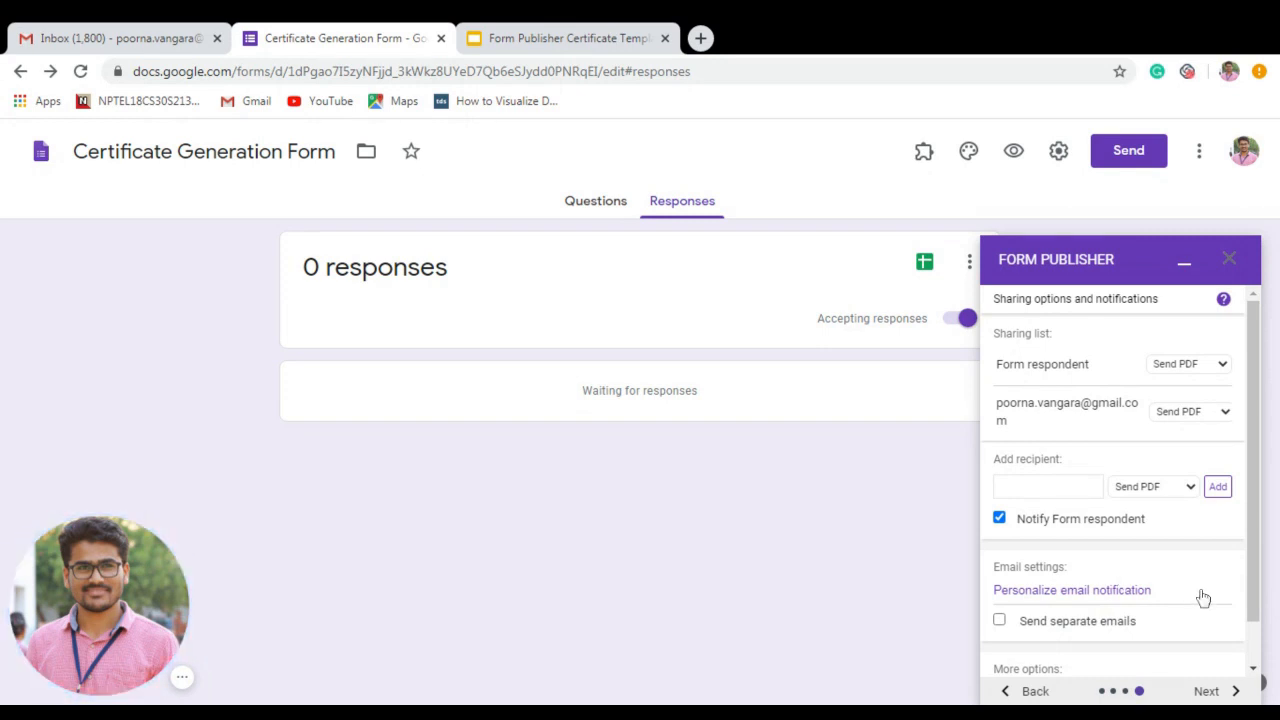
scroll(1186, 641, "down", 1)
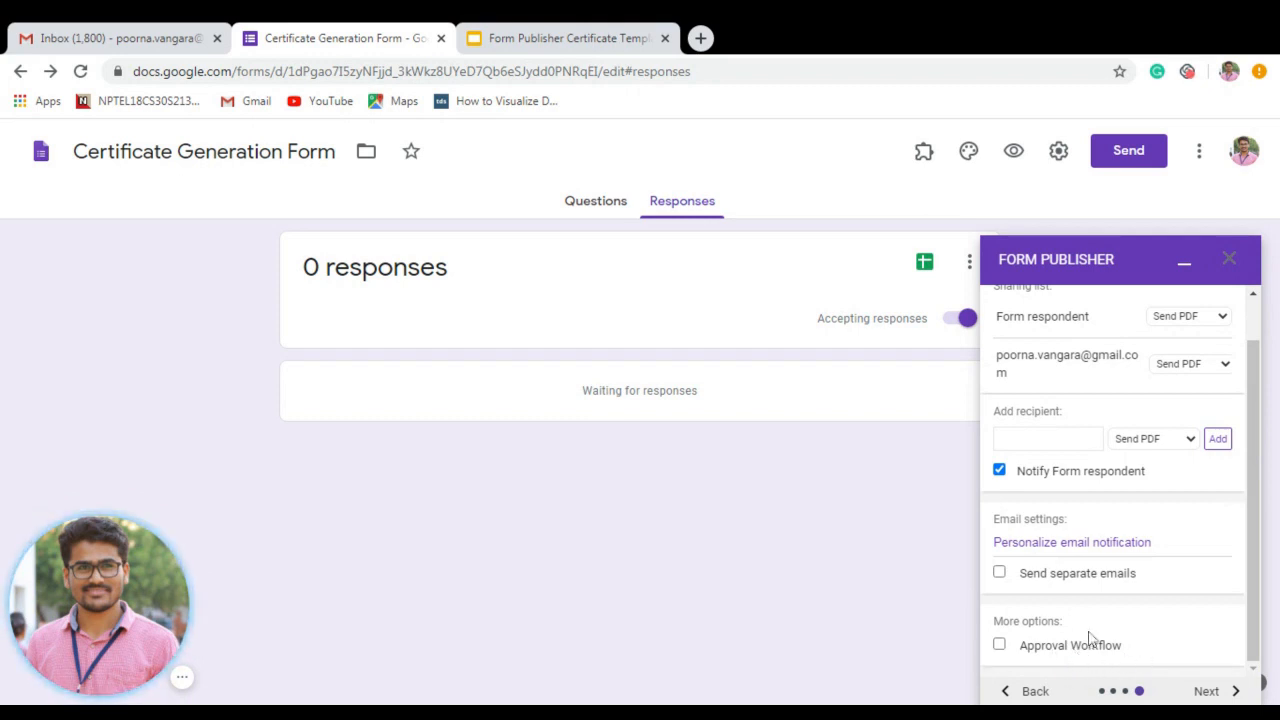
left_click(1210, 691)
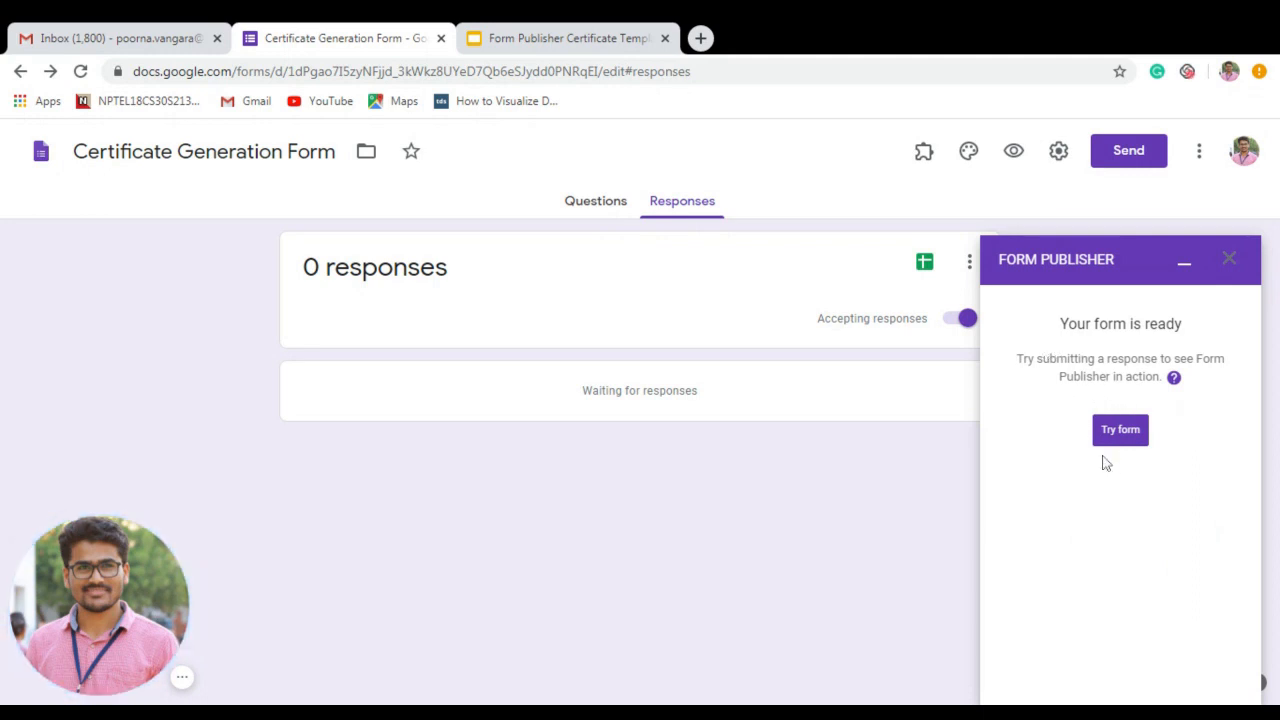
left_click(1185, 264)
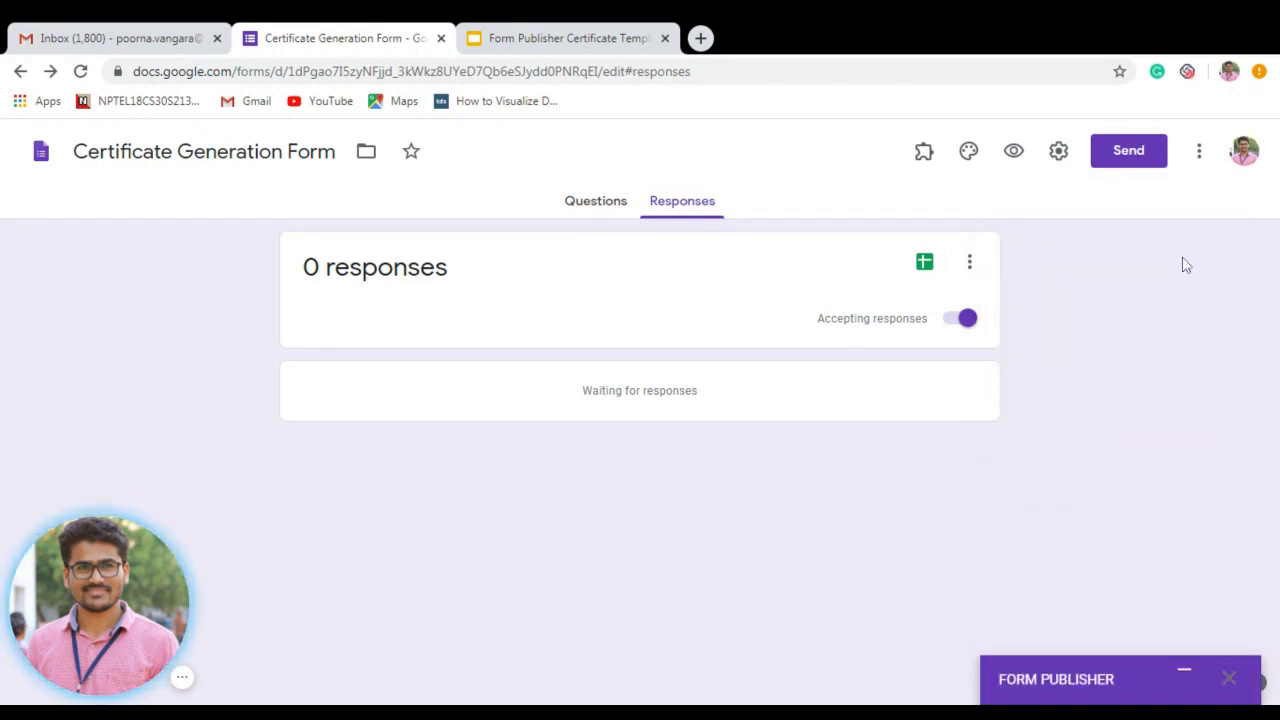
Open the live form preview and enter the test respondent's email address.
left_click(1013, 152)
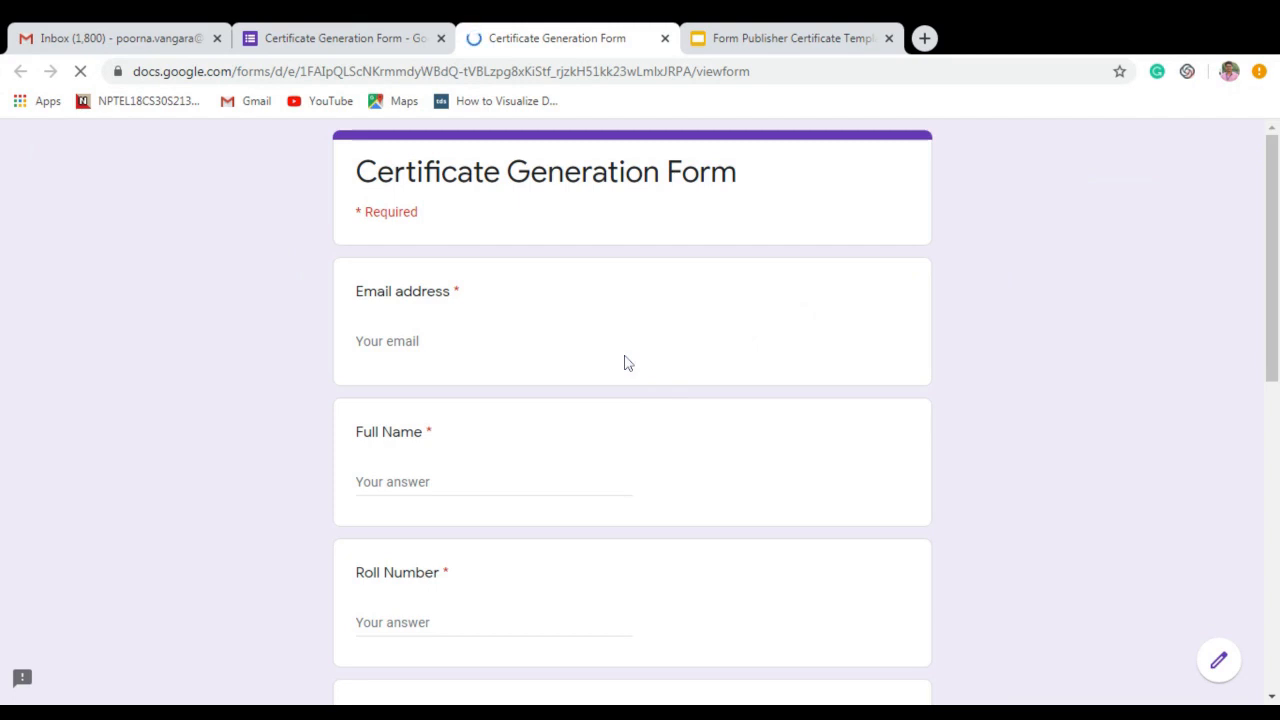
left_click(518, 335)
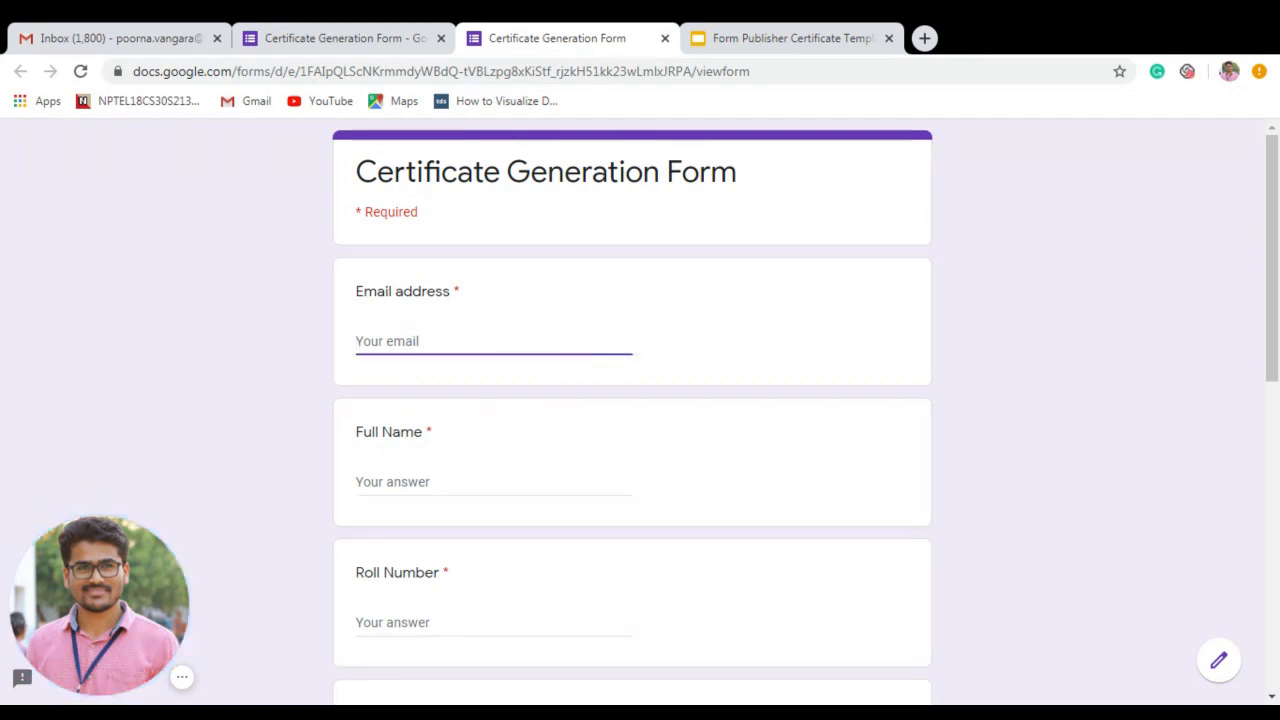
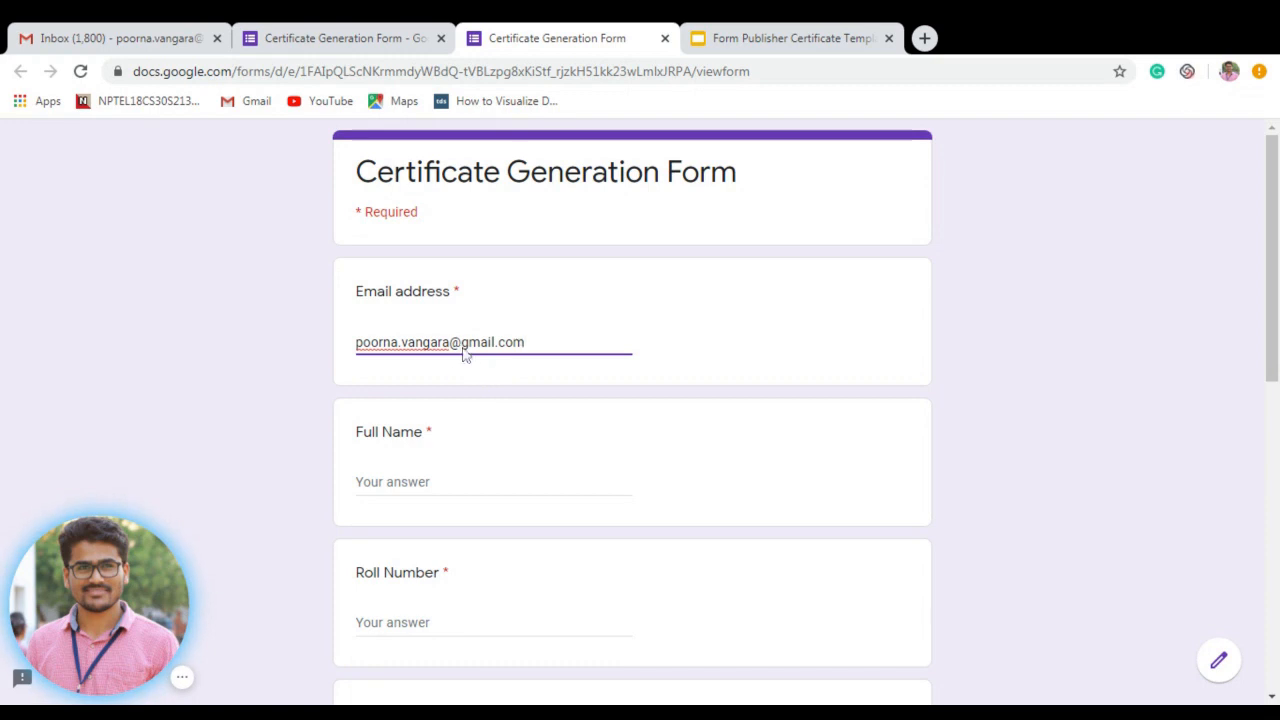
Fill in Full Name with the test respondent's name, overwriting the autofilled suggestion.
left_click(414, 485)
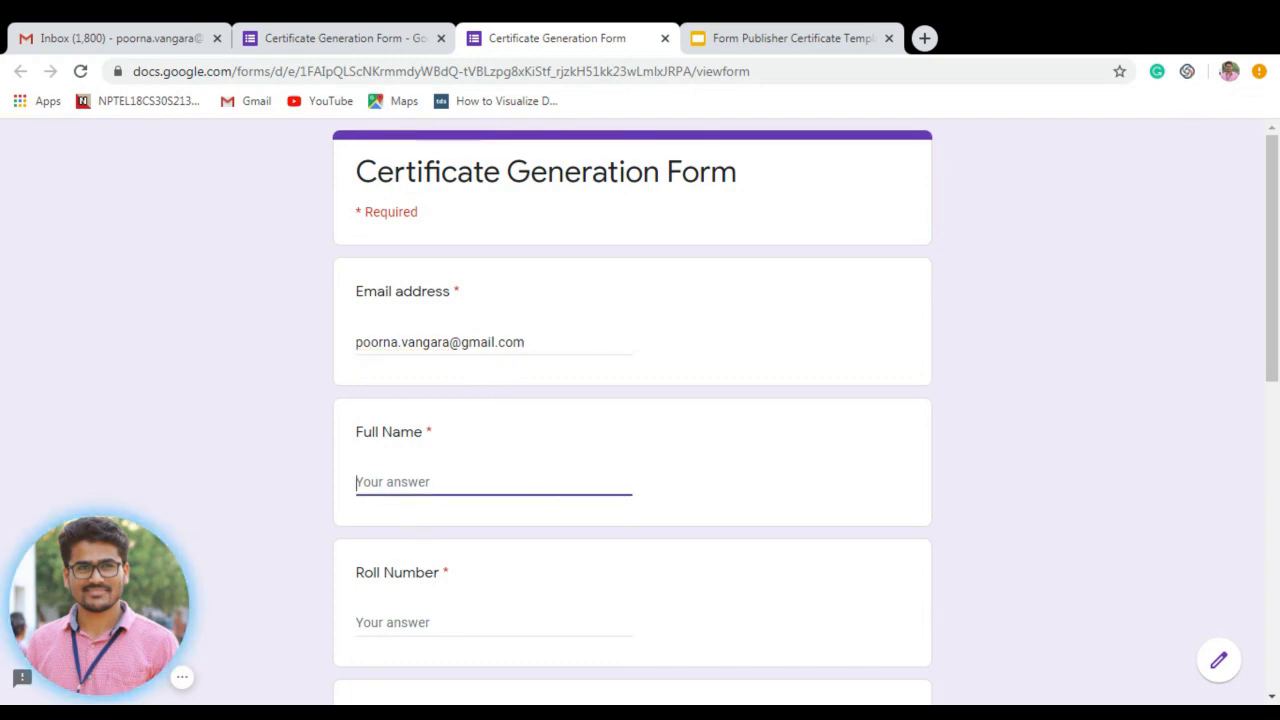
key("Down")
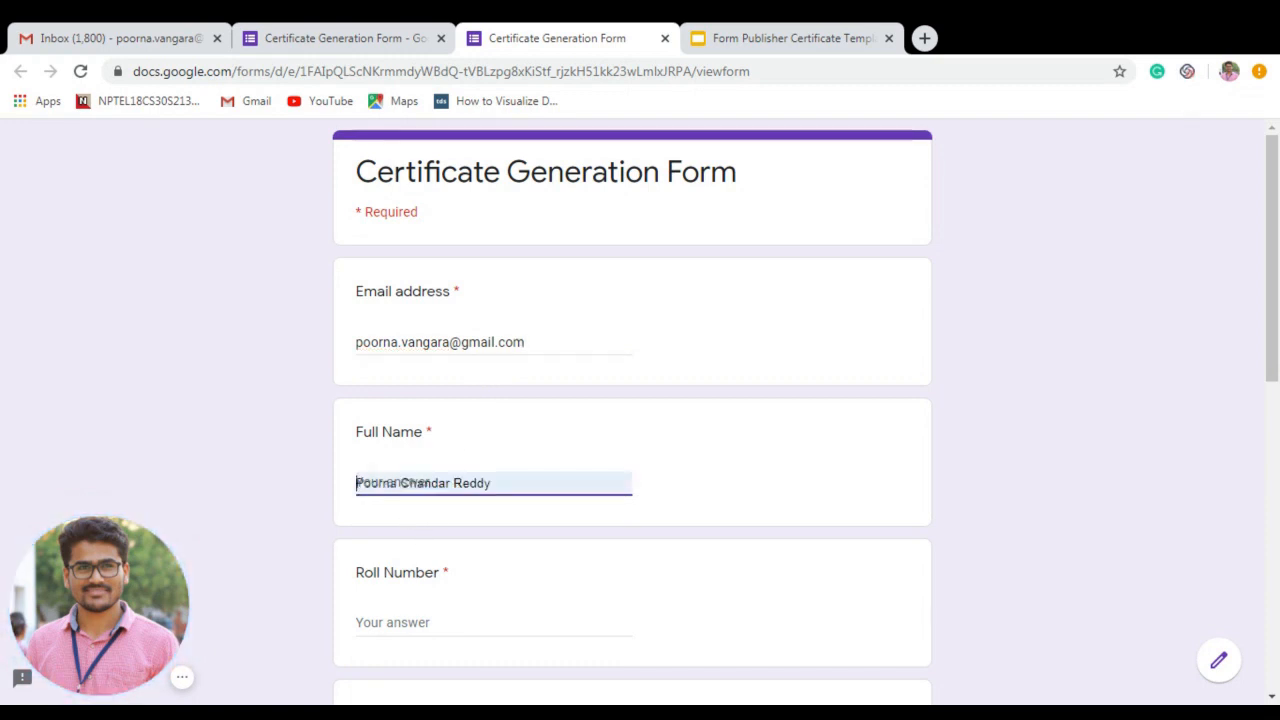
key("Return")
scroll(1275, 400, "down", 1)
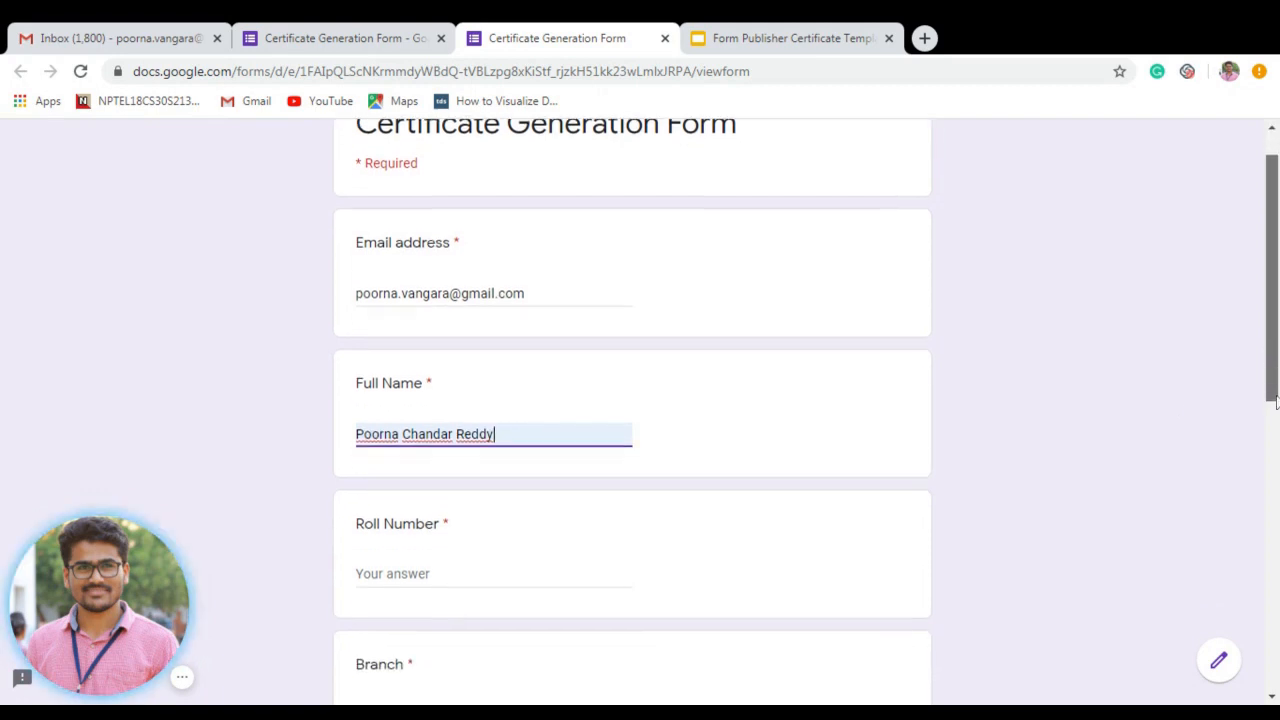
scroll(1275, 400, "down", 2)
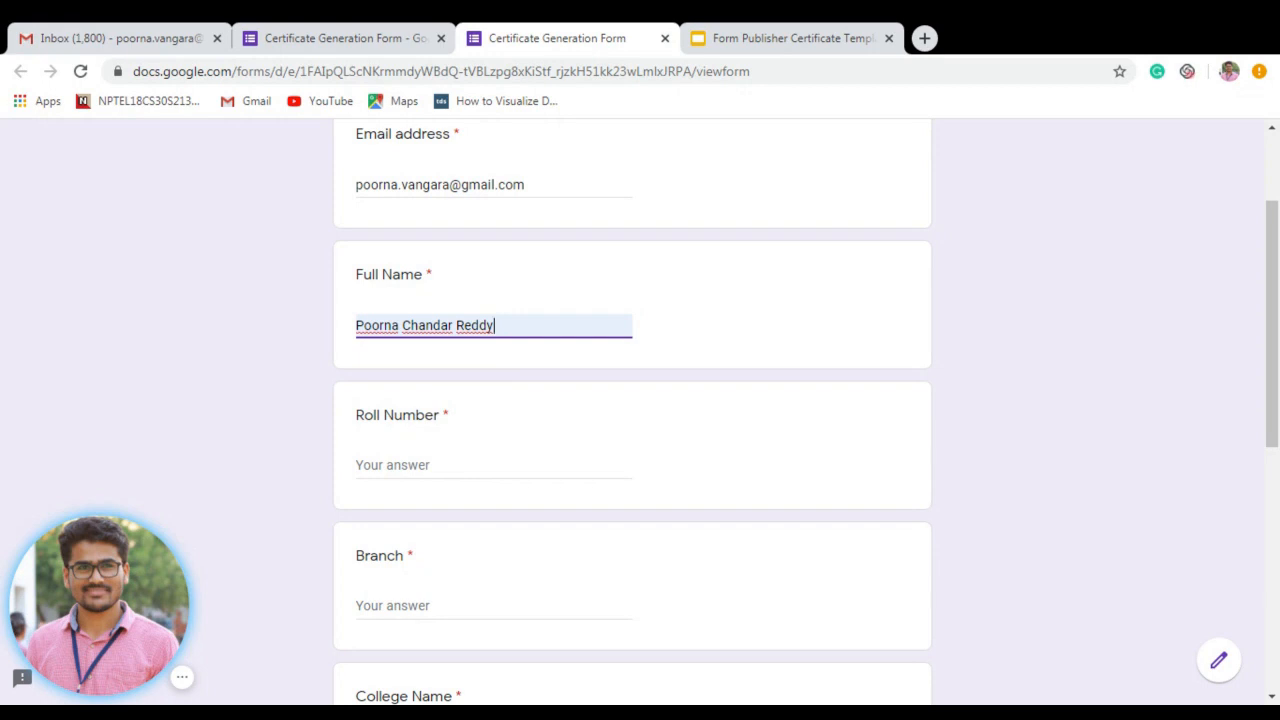
left_click_drag(496, 325, 338, 329)
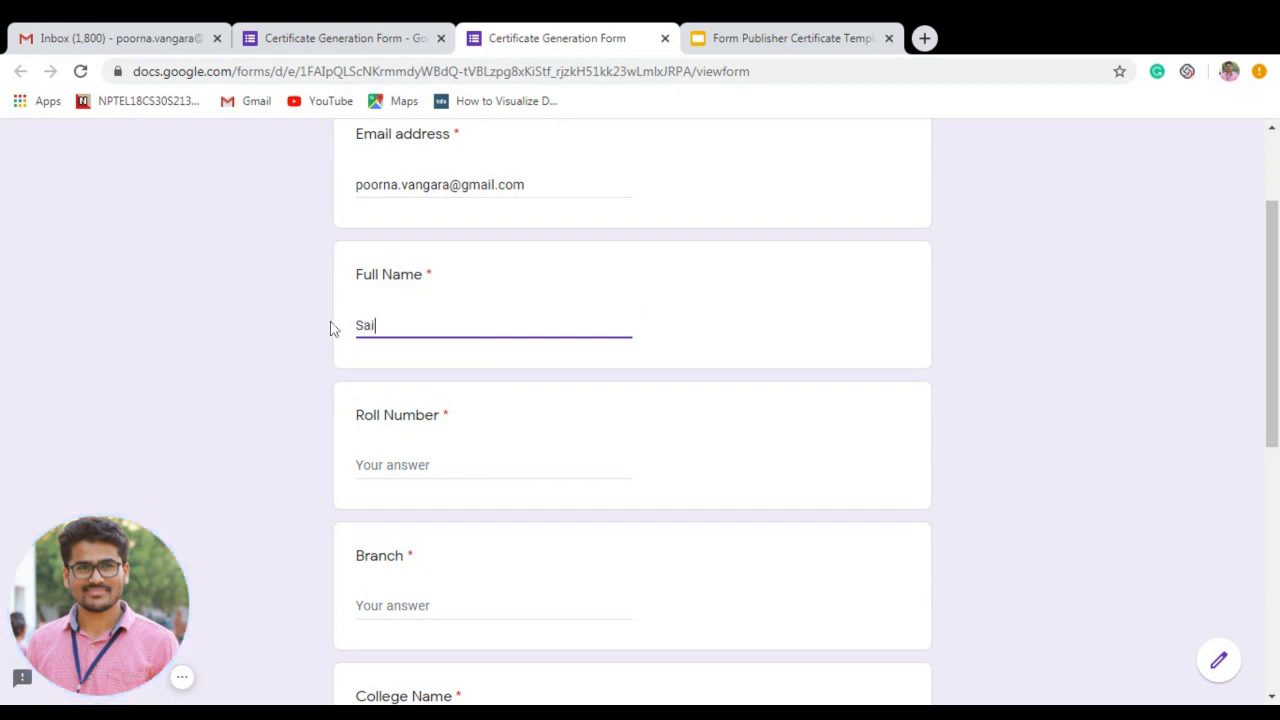
Enter the respondent's roll number and ECE as the branch in the test response.
left_click(408, 467)
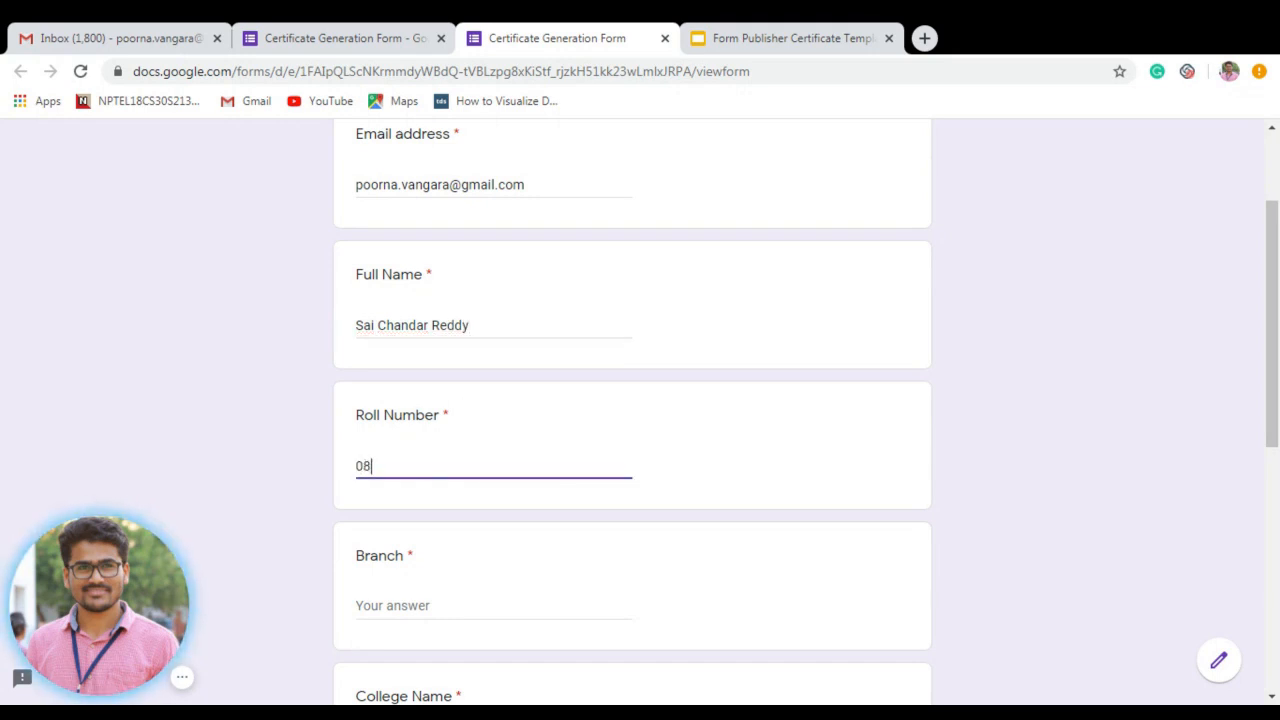
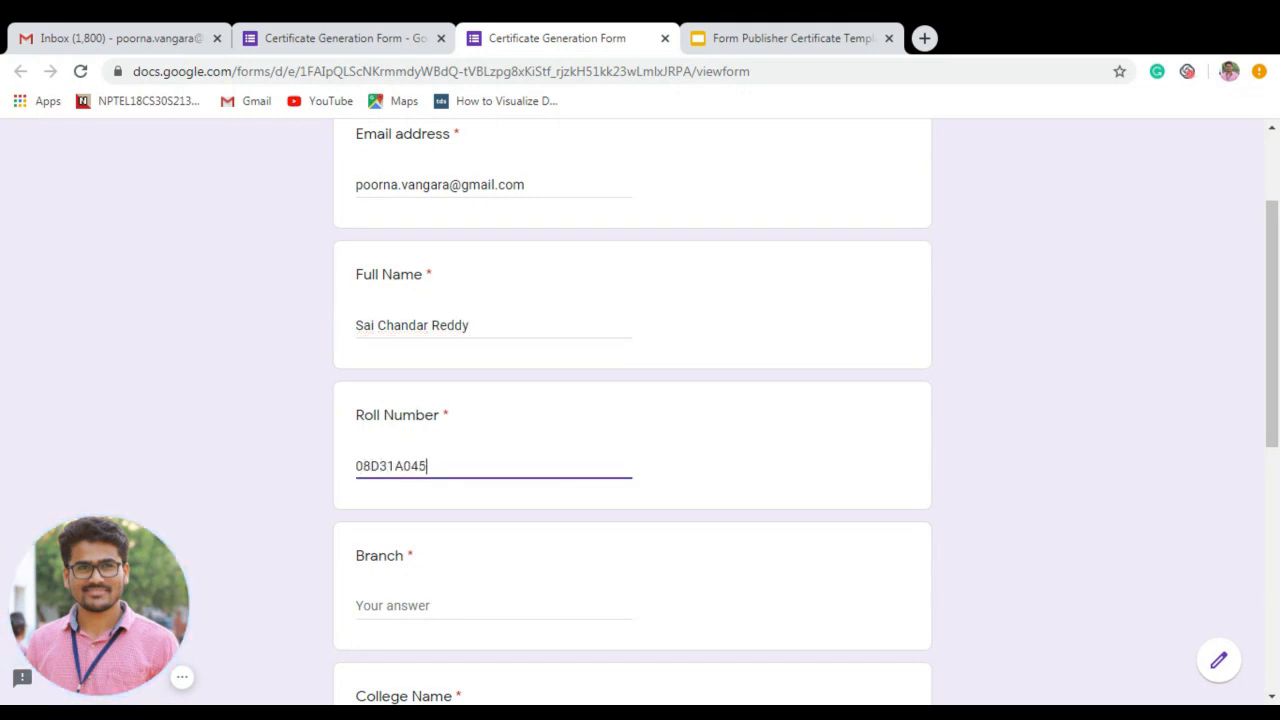
scroll(1272, 522, "down", 2)
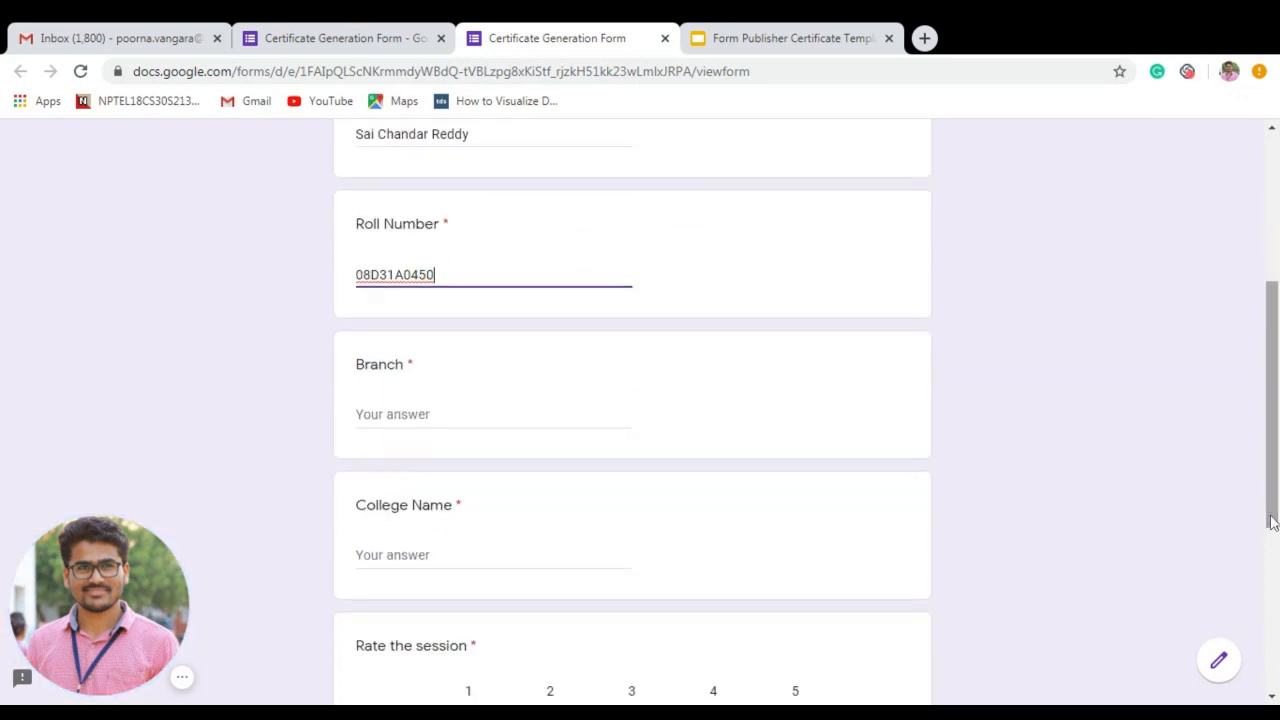
key("Tab")
type("ECE")
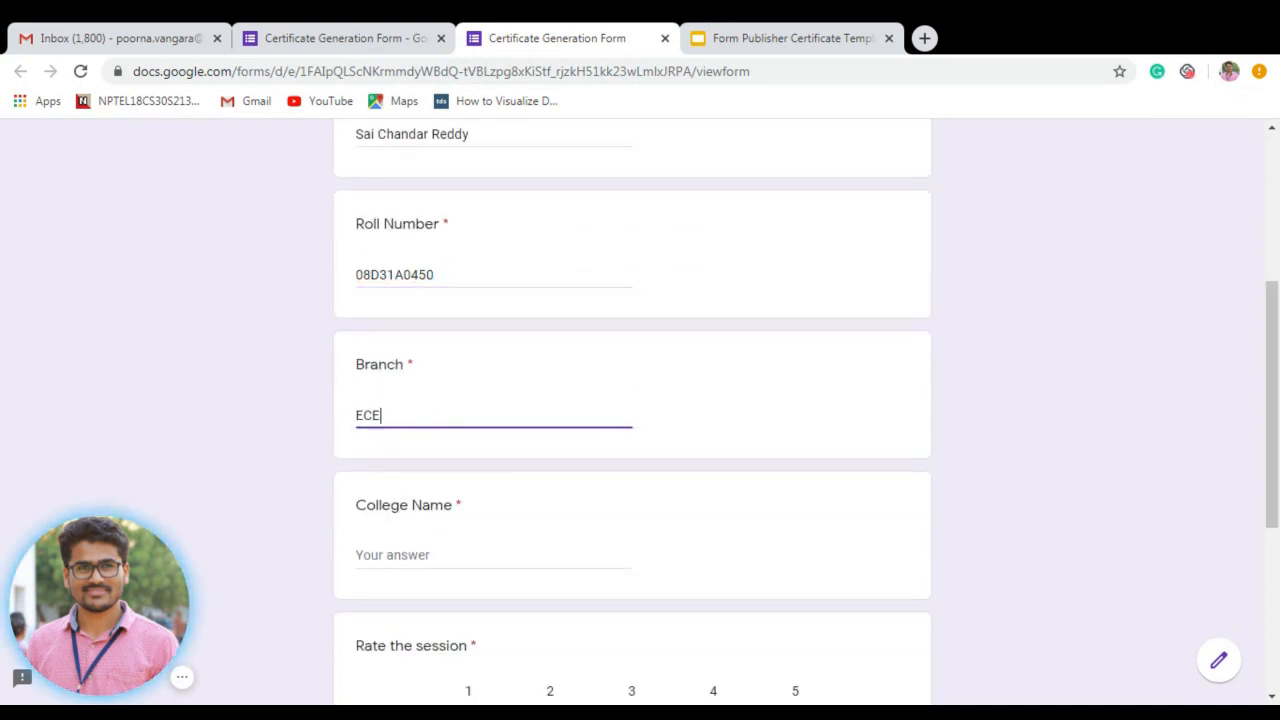
key("Tab")
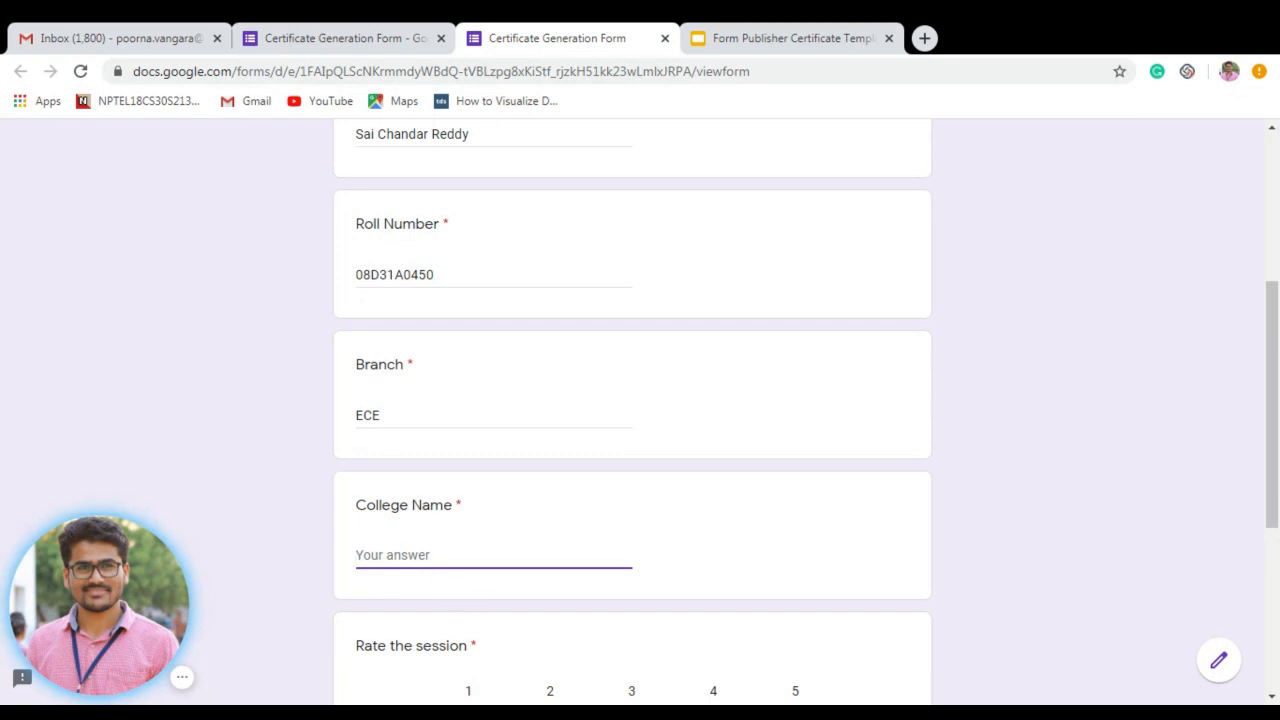
Replace the college name with JNTUH, rate the session 5, and submit the response.
type("Sphoorthy Engin")
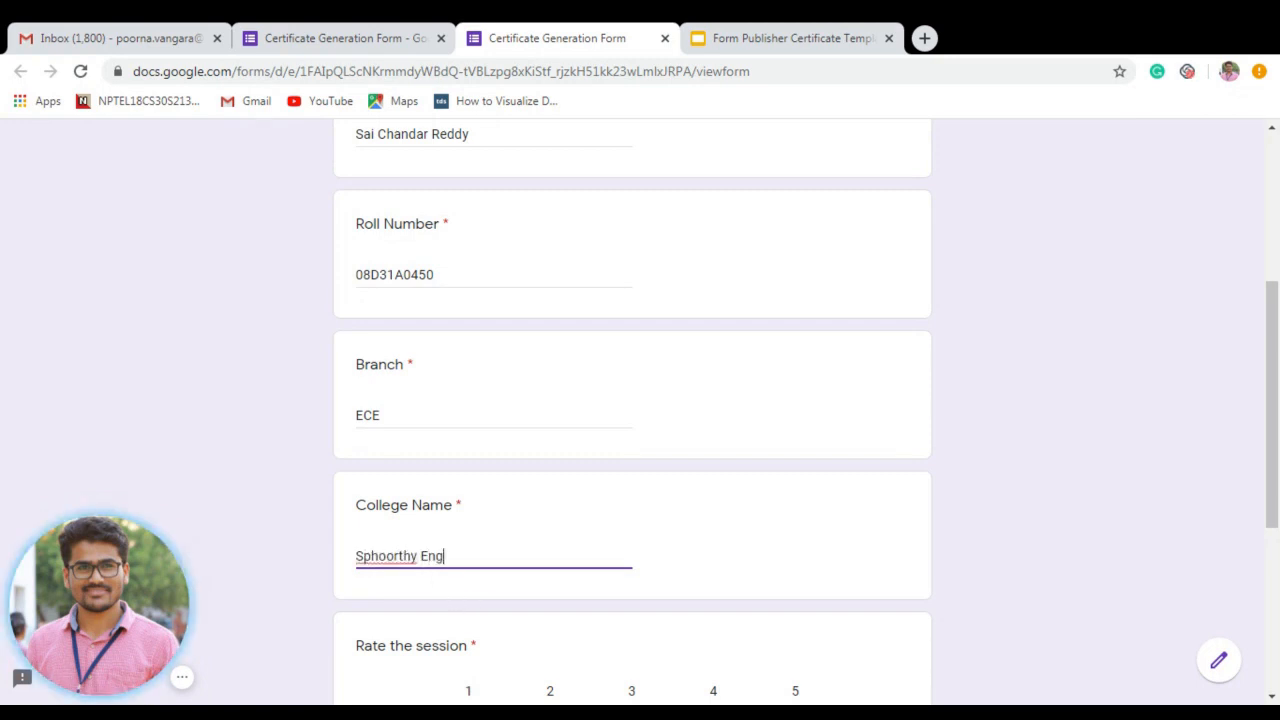
key("BackSpace")
key("BackSpace")
key("BackSpace")
key("BackSpace")
key("BackSpace")
key("BackSpace")
key("BackSpace")
key("BackSpace")
key("BackSpace")
key("BackSpace")
key("BackSpace")
key("BackSpace")
key("BackSpace")
key("BackSpace")
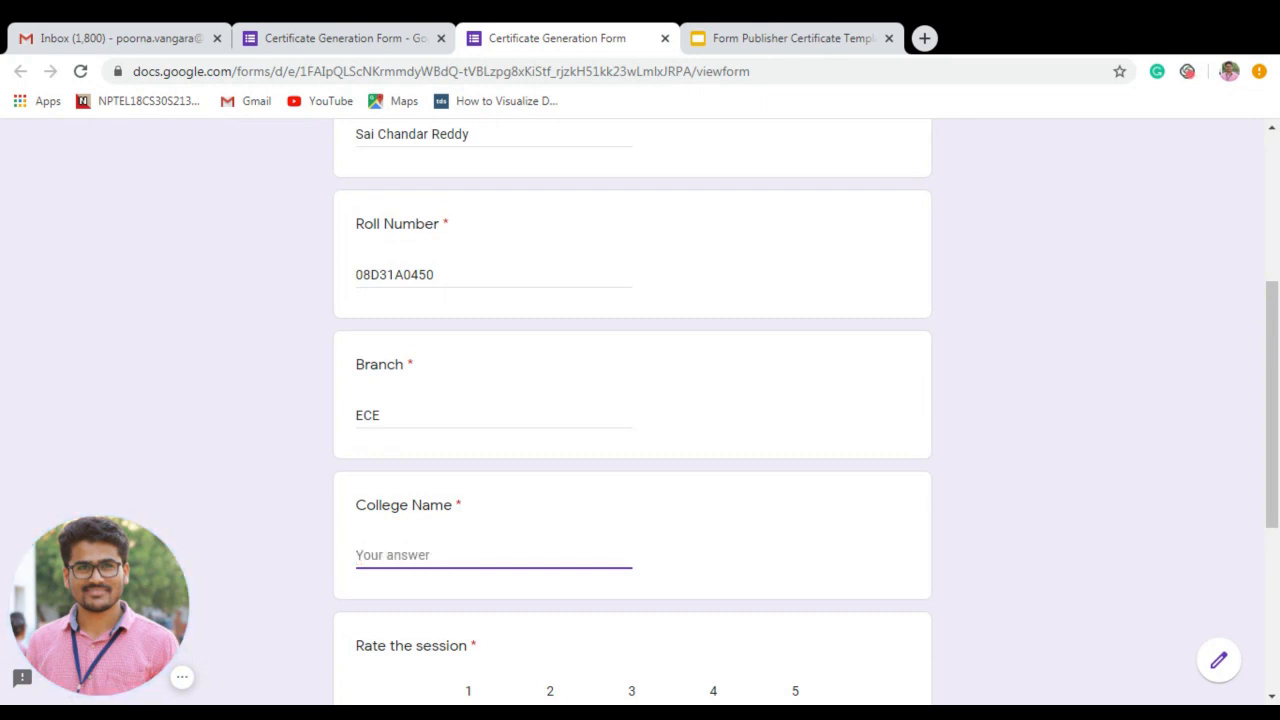
type("JNTUH")
scroll(694, 380, "down", 2)
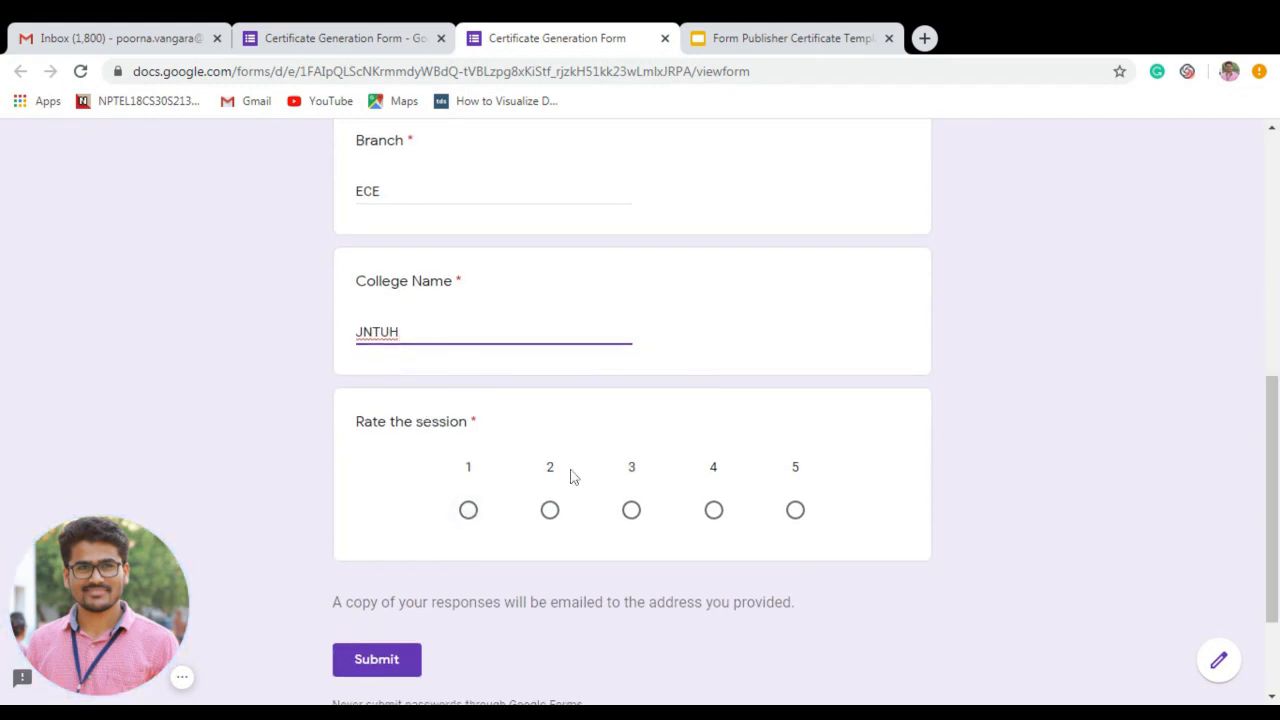
left_click(795, 511)
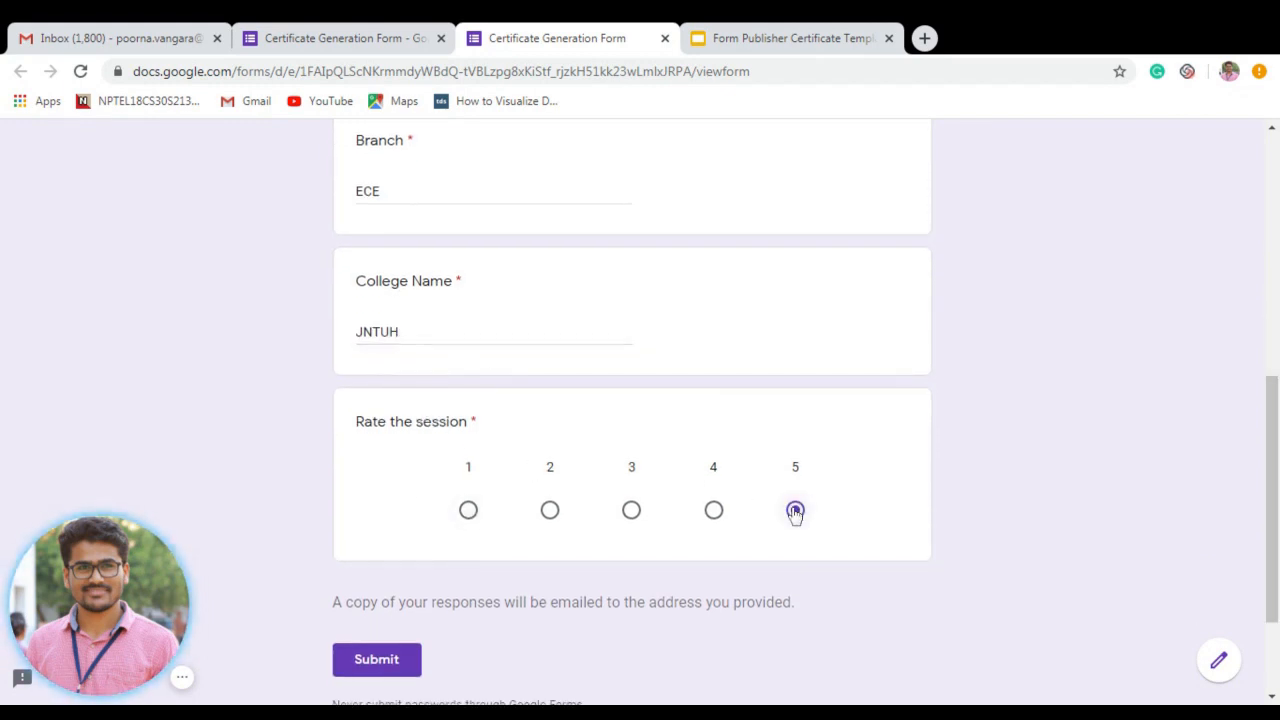
left_click(393, 668)
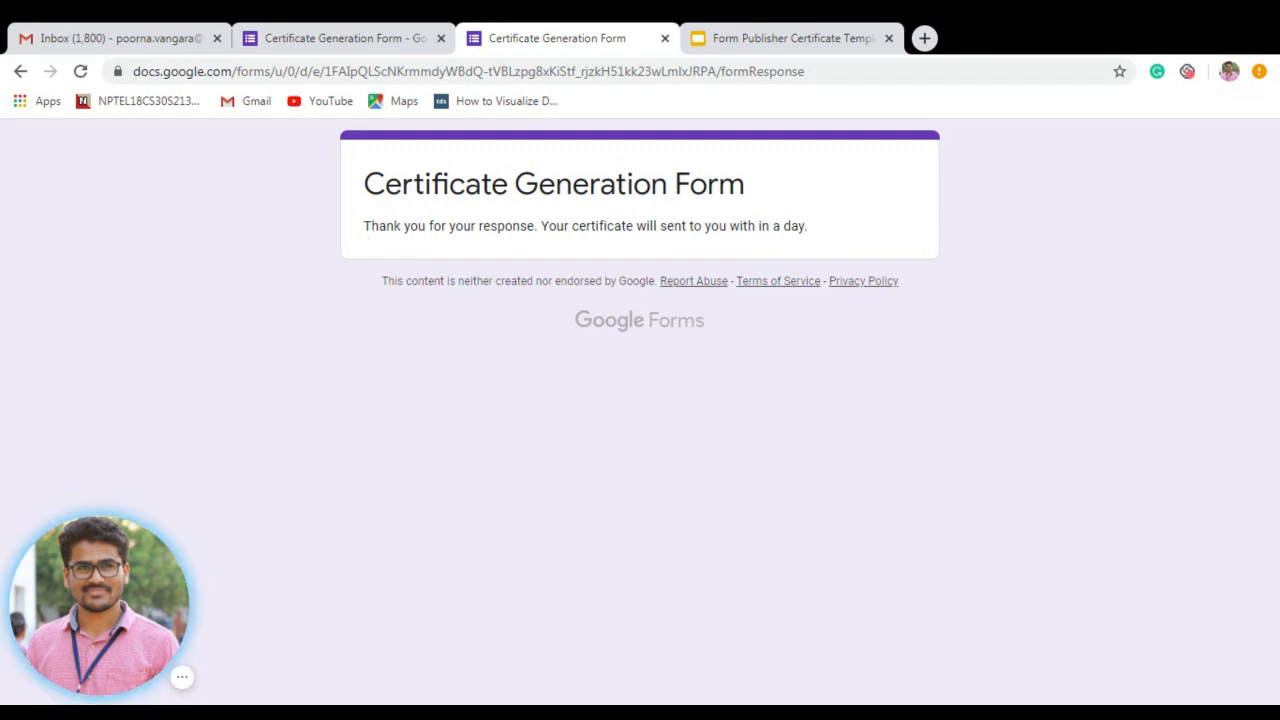
left_click_drag(362, 226, 840, 237)
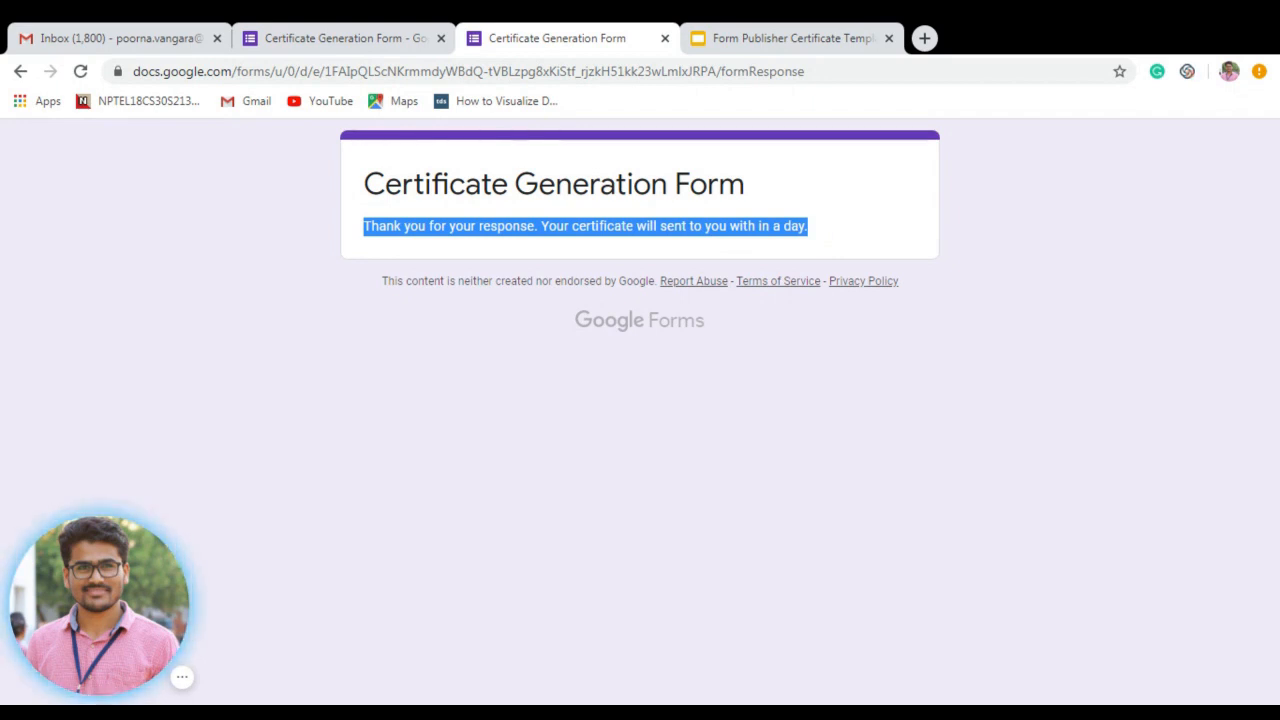
left_click(558, 243)
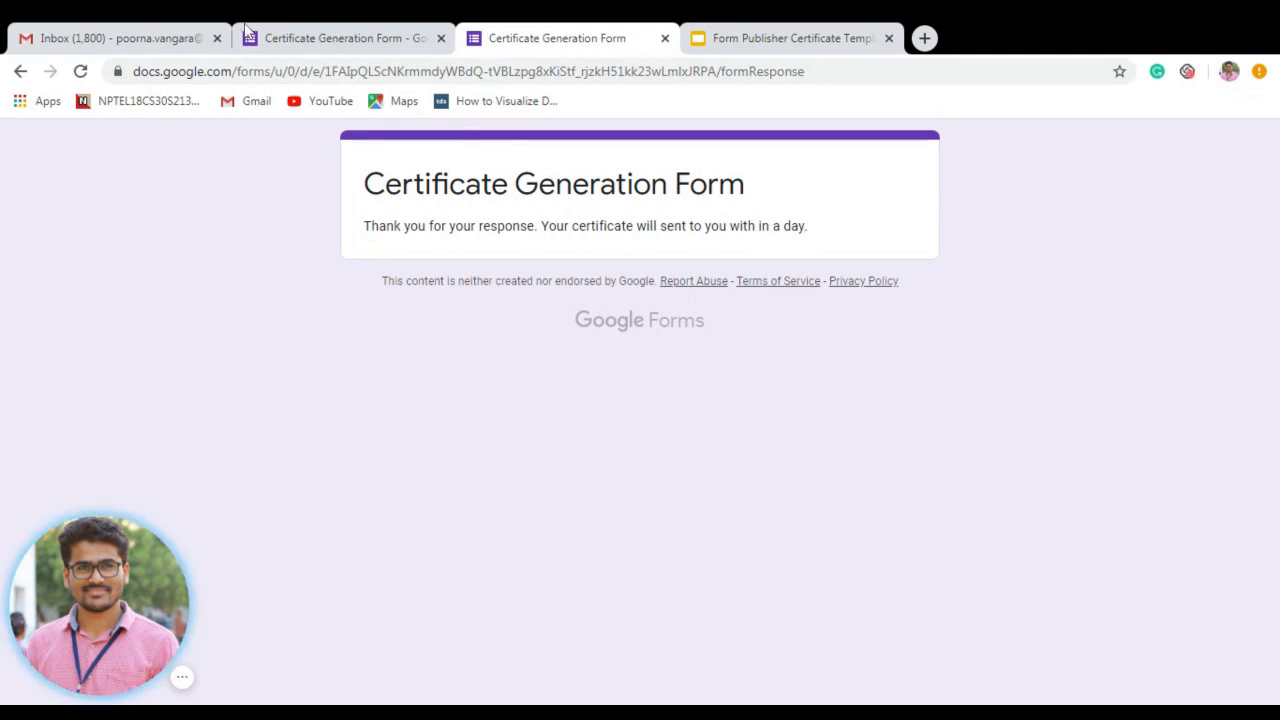
Refresh the Gmail inbox and open the new Congratulations!! certificate email.
left_click(183, 30)
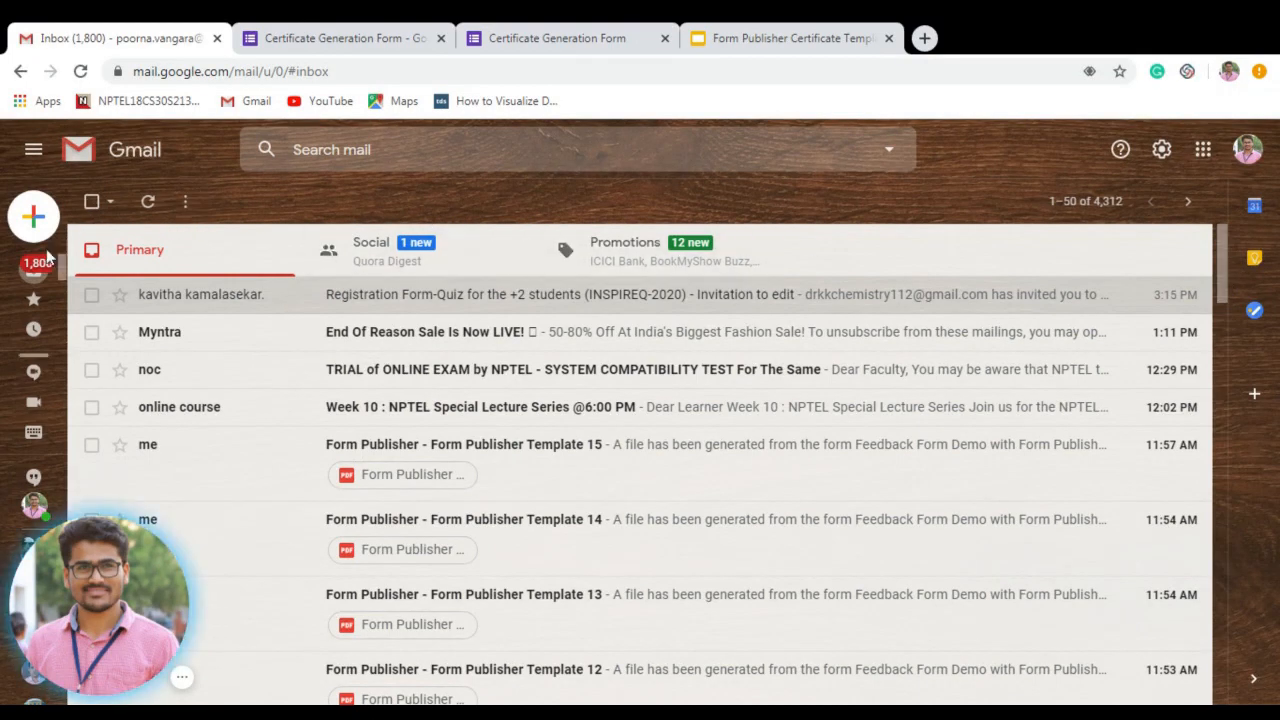
mouse_move(35, 298)
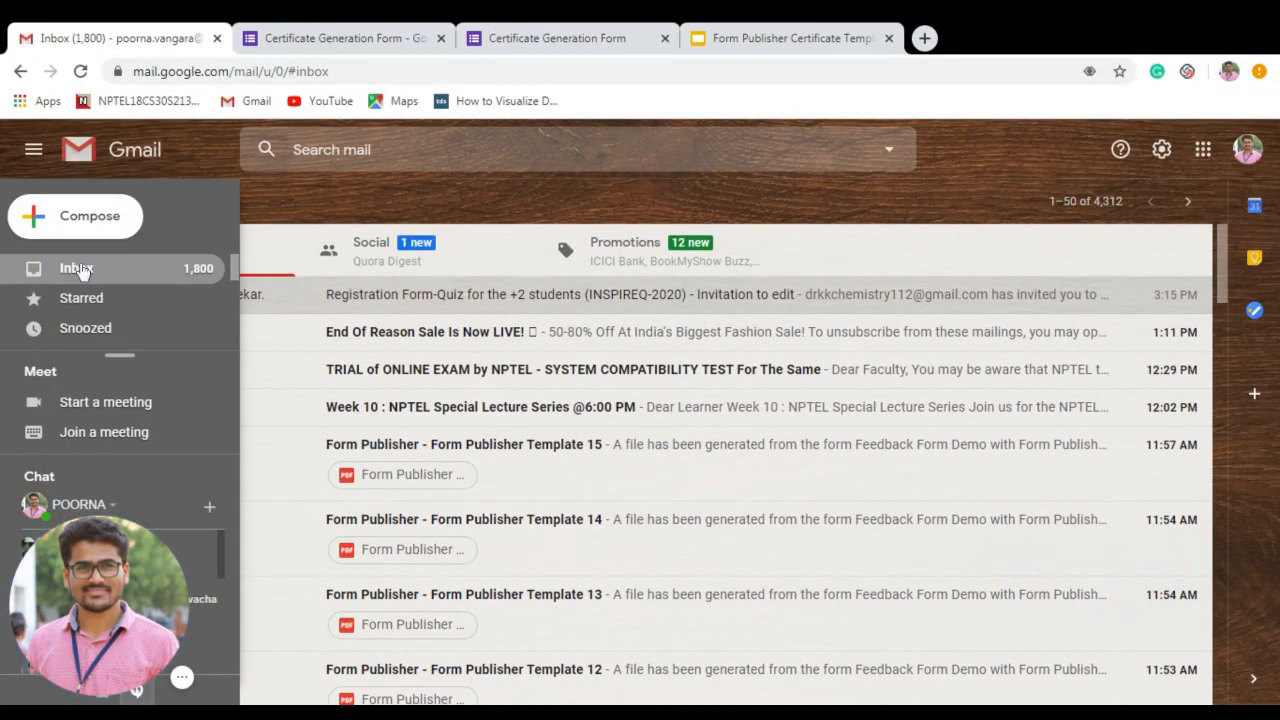
left_click(80, 270)
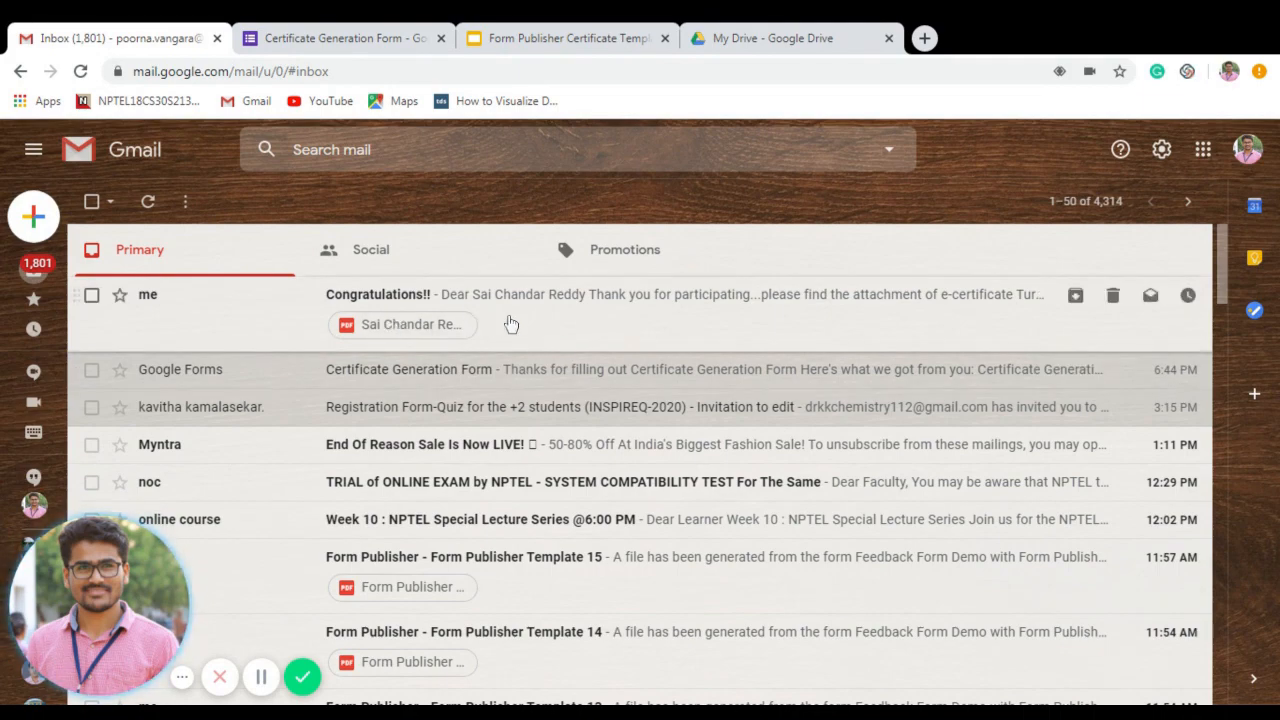
left_click(511, 324)
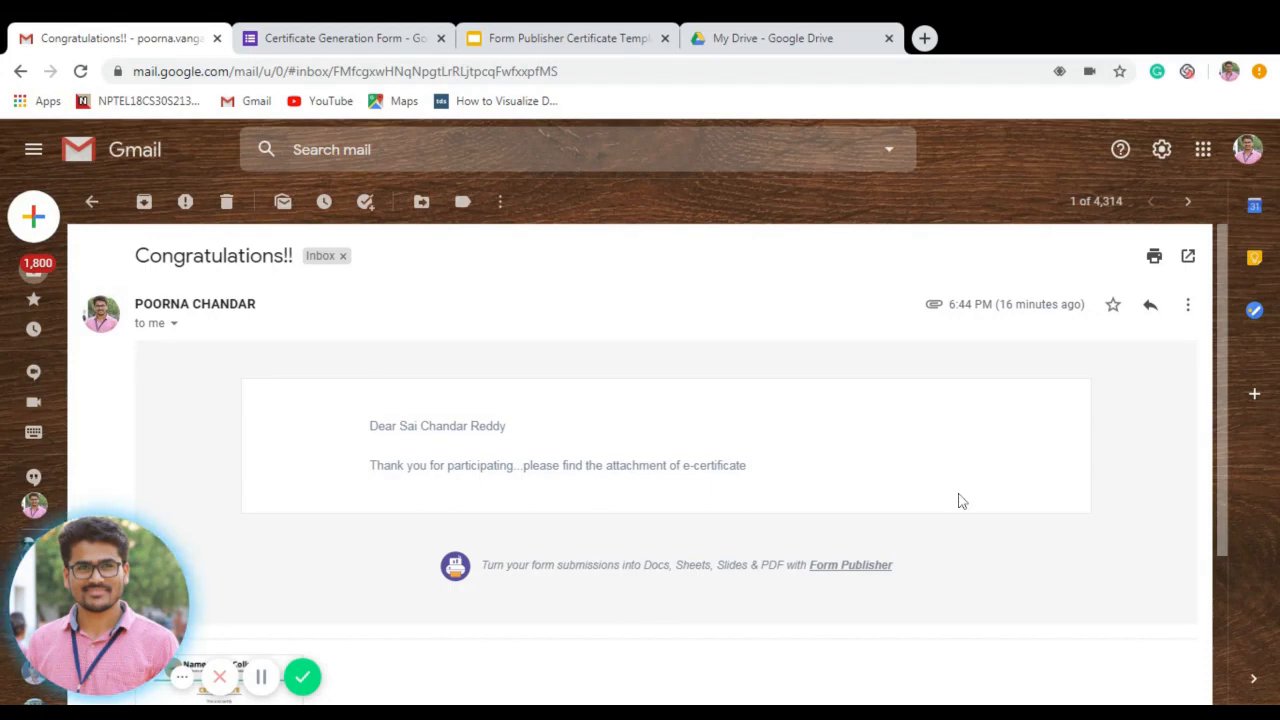
Check the personalised greeting and preview the attached certificate PDF.
left_click_drag(1223, 423, 1225, 505)
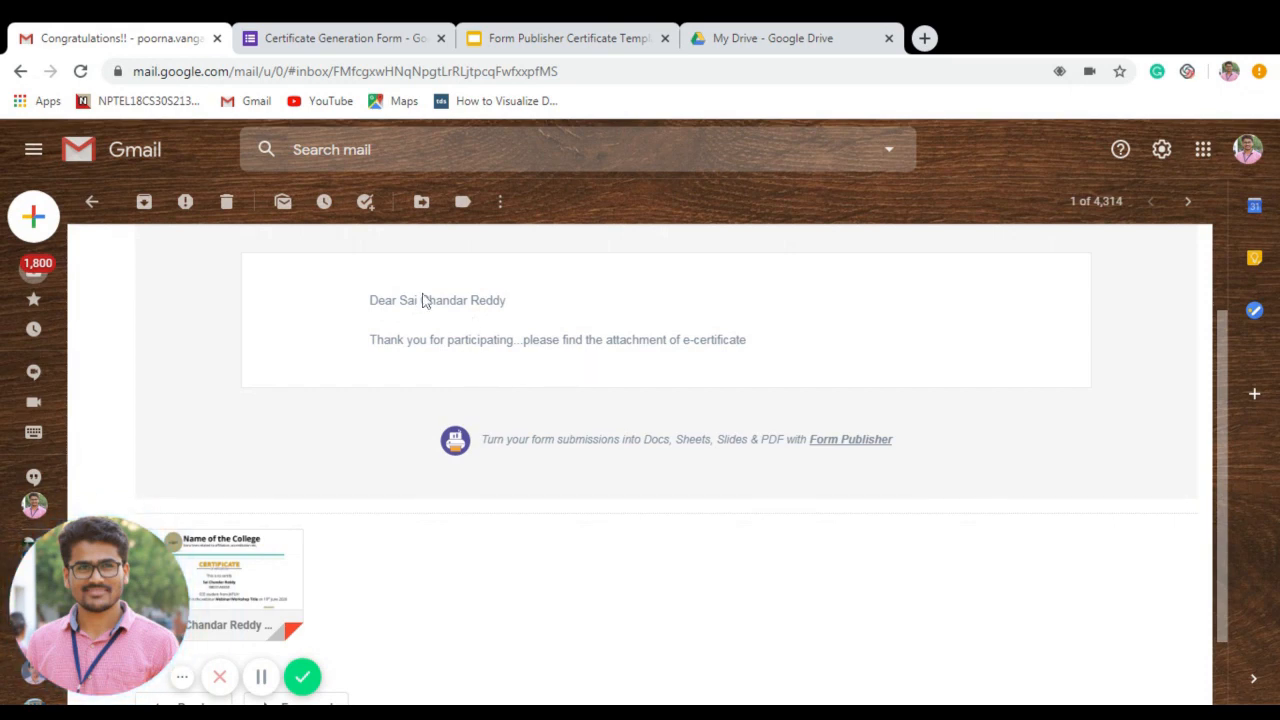
left_click_drag(400, 300, 510, 312)
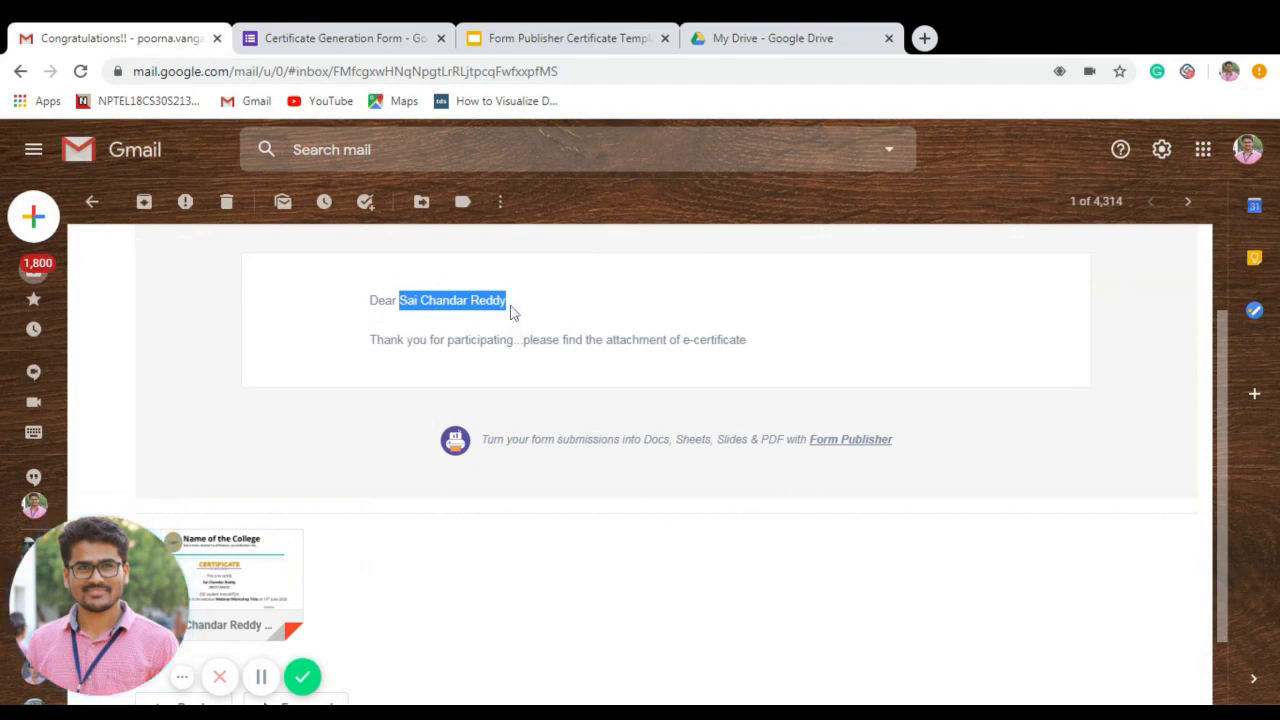
left_click(584, 331)
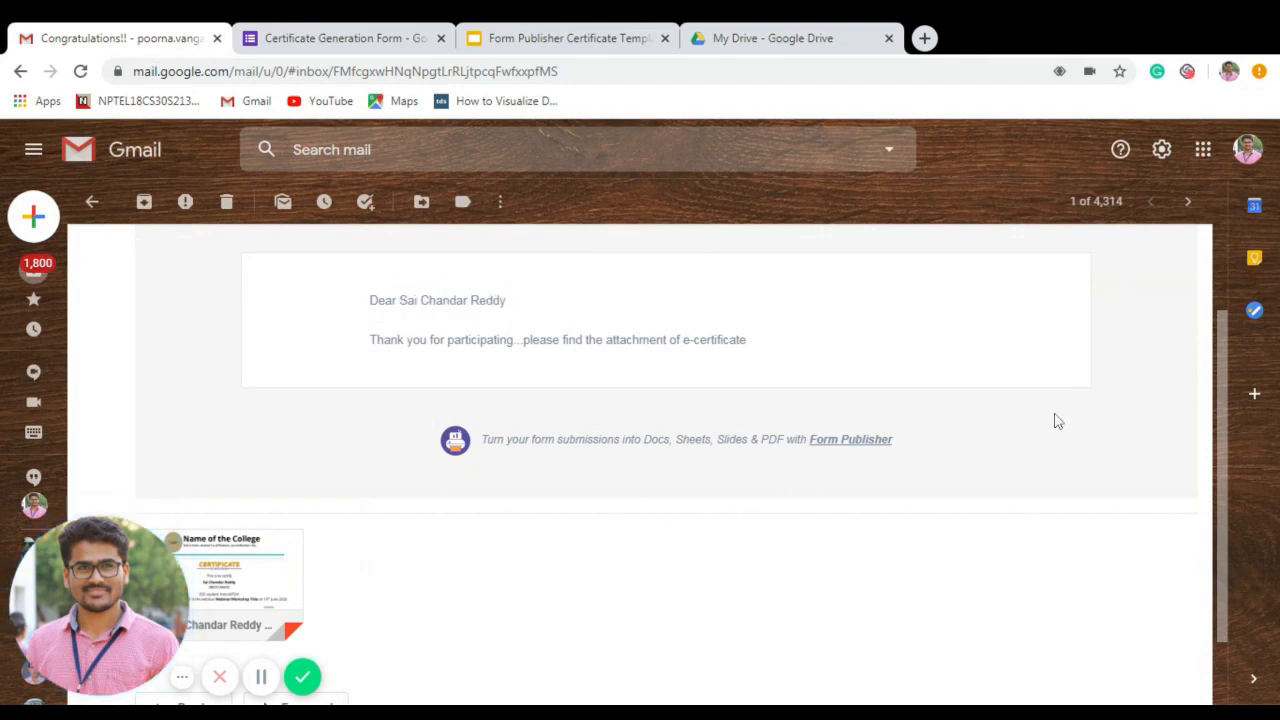
scroll(1200, 457, "down", 1)
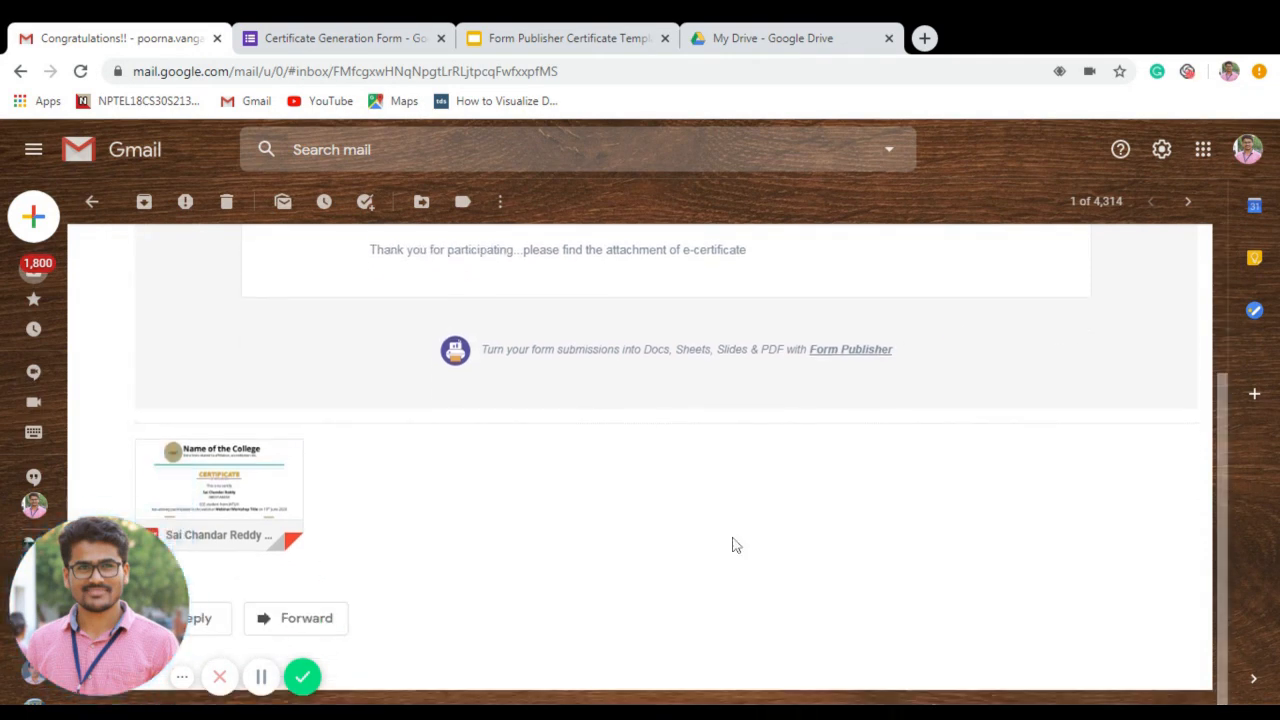
left_click(190, 495)
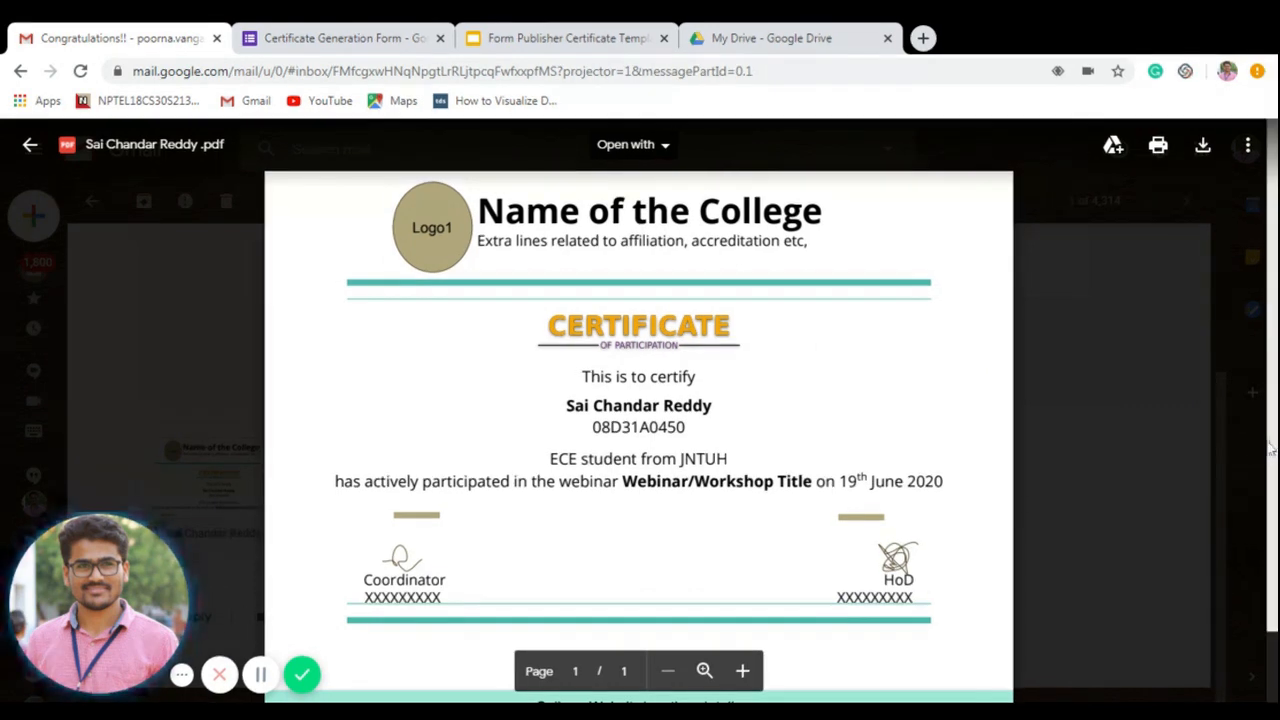
Scroll through the filled-in certificate PDF, then close the preview to return to the email.
scroll(1272, 468, "down", 1)
scroll(1272, 468, "down", 1)
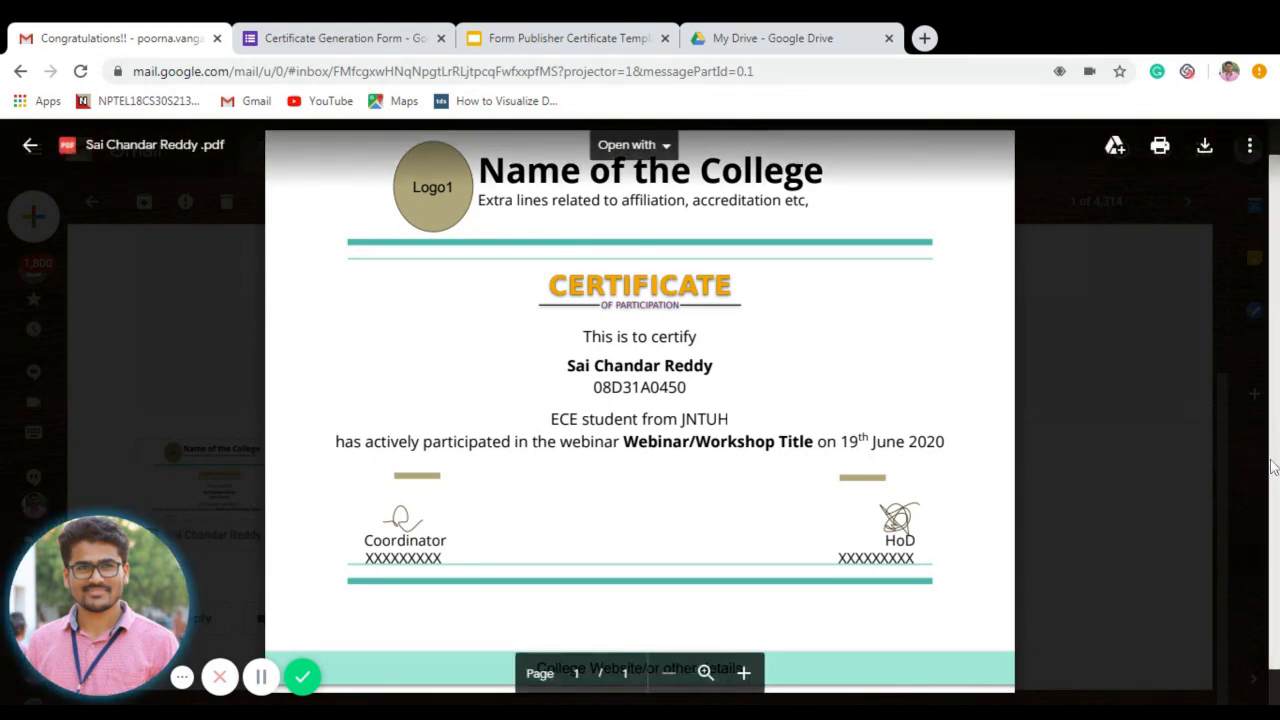
left_click_drag(1273, 460, 1273, 500)
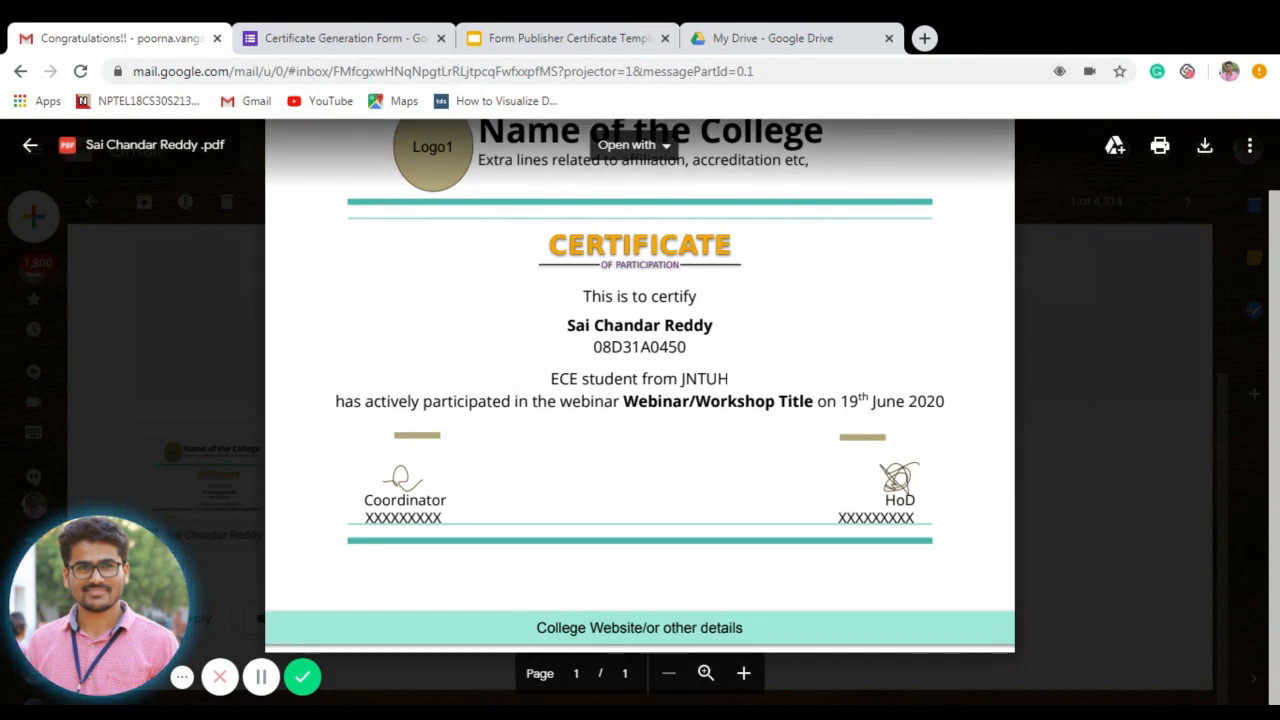
left_click(30, 145)
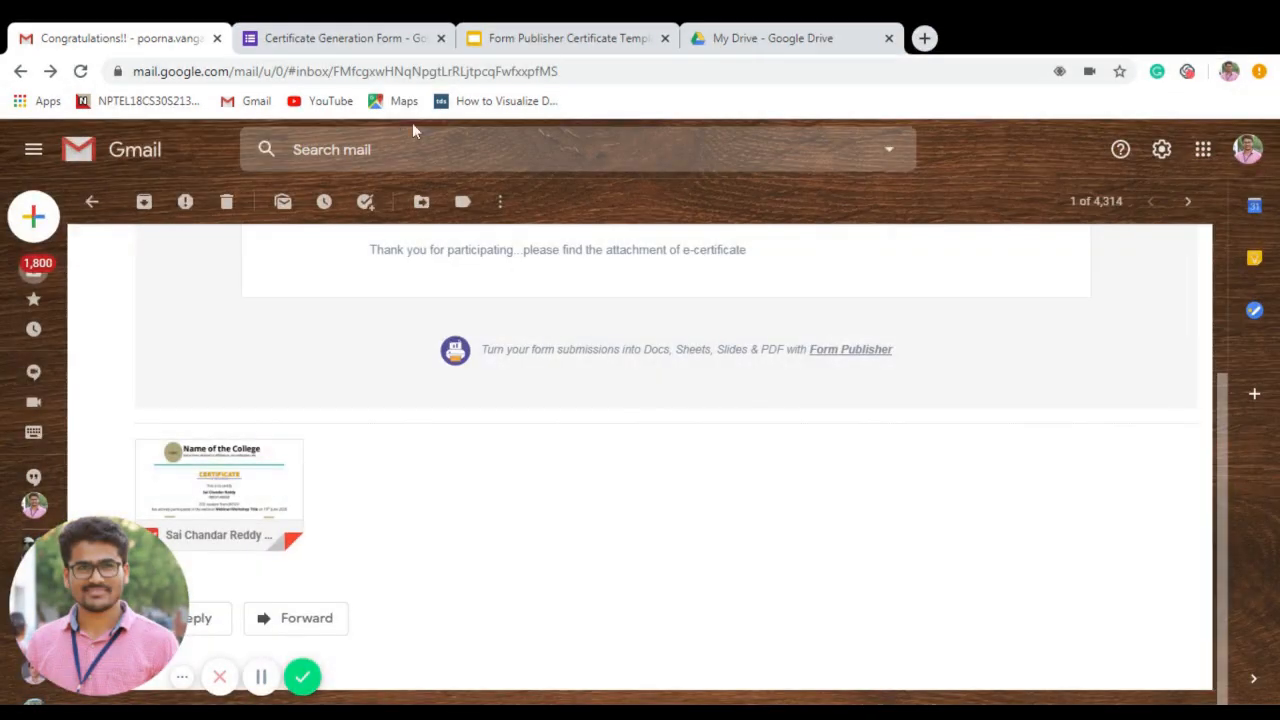
Review the Certificate Template slide and its Insert image options, then switch to My Drive.
left_click(556, 40)
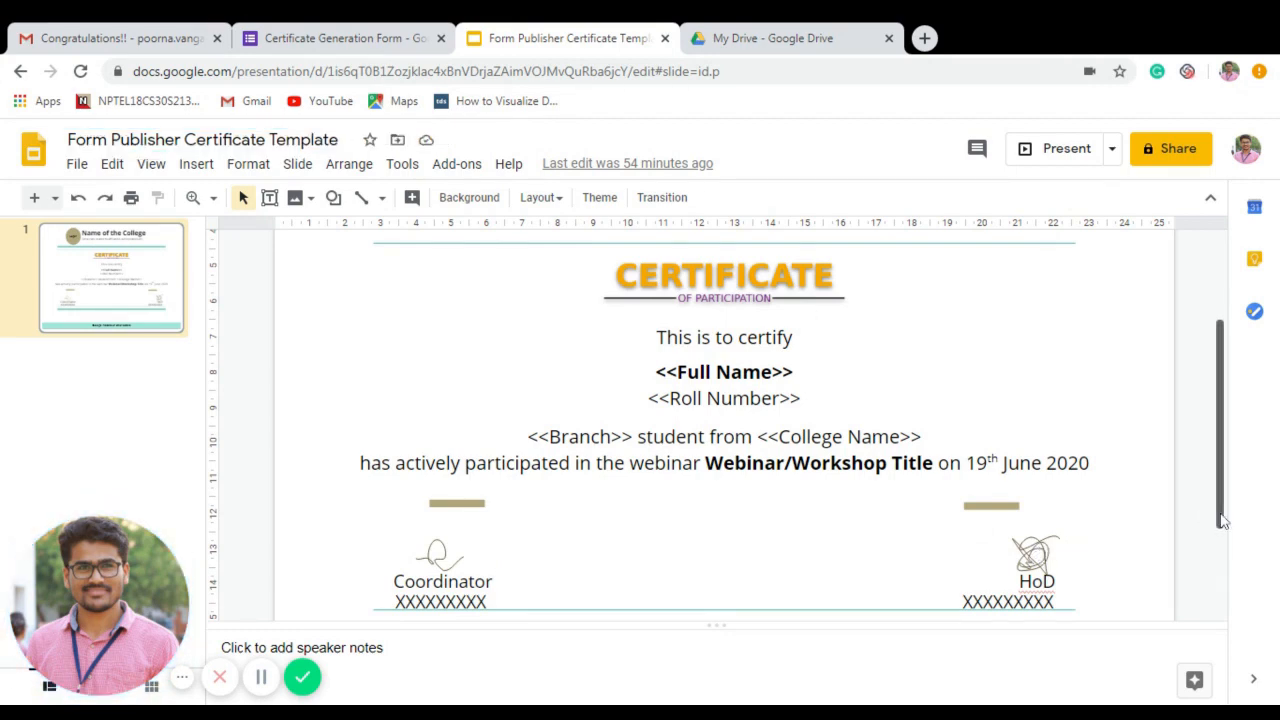
left_click_drag(1216, 514, 1216, 426)
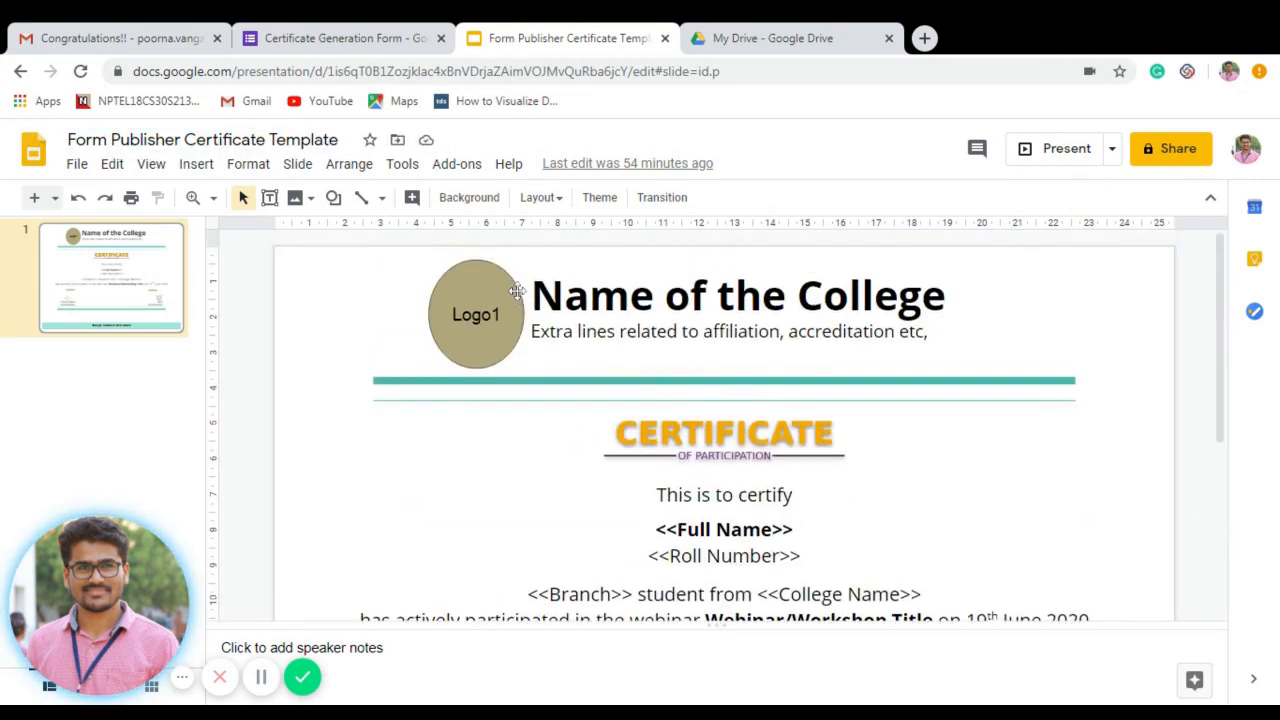
left_click(309, 203)
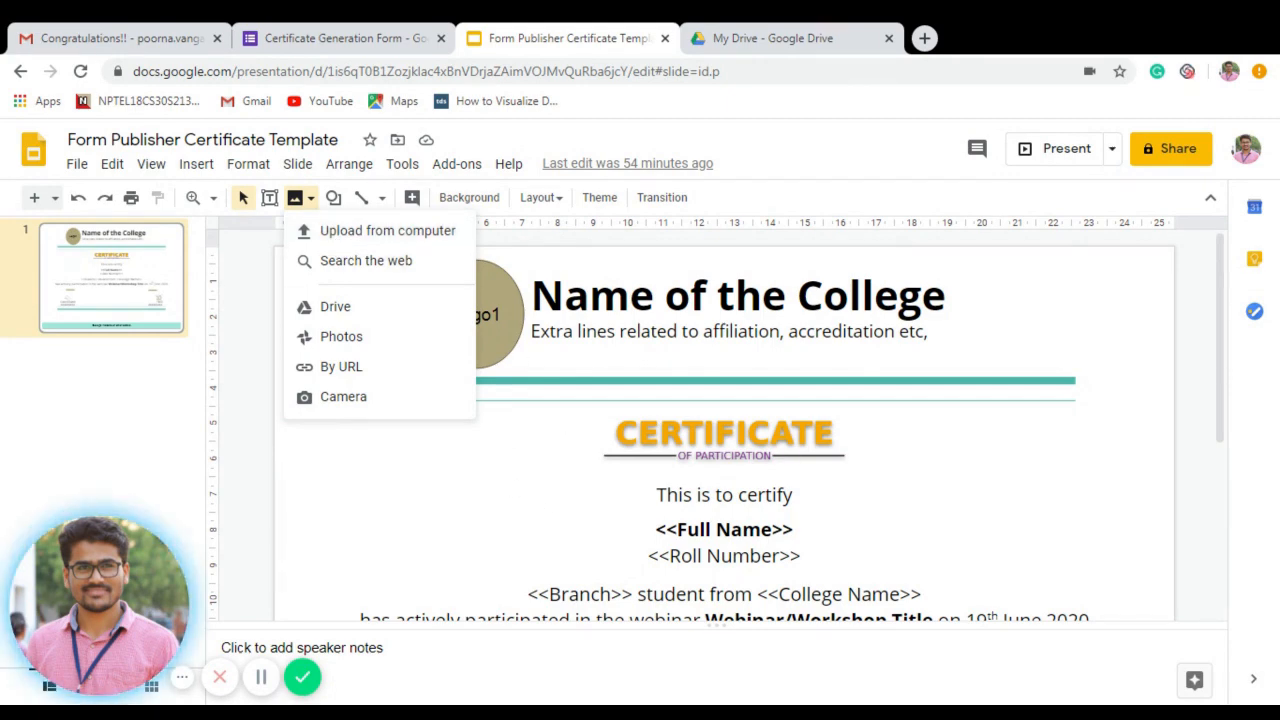
left_click(1185, 504)
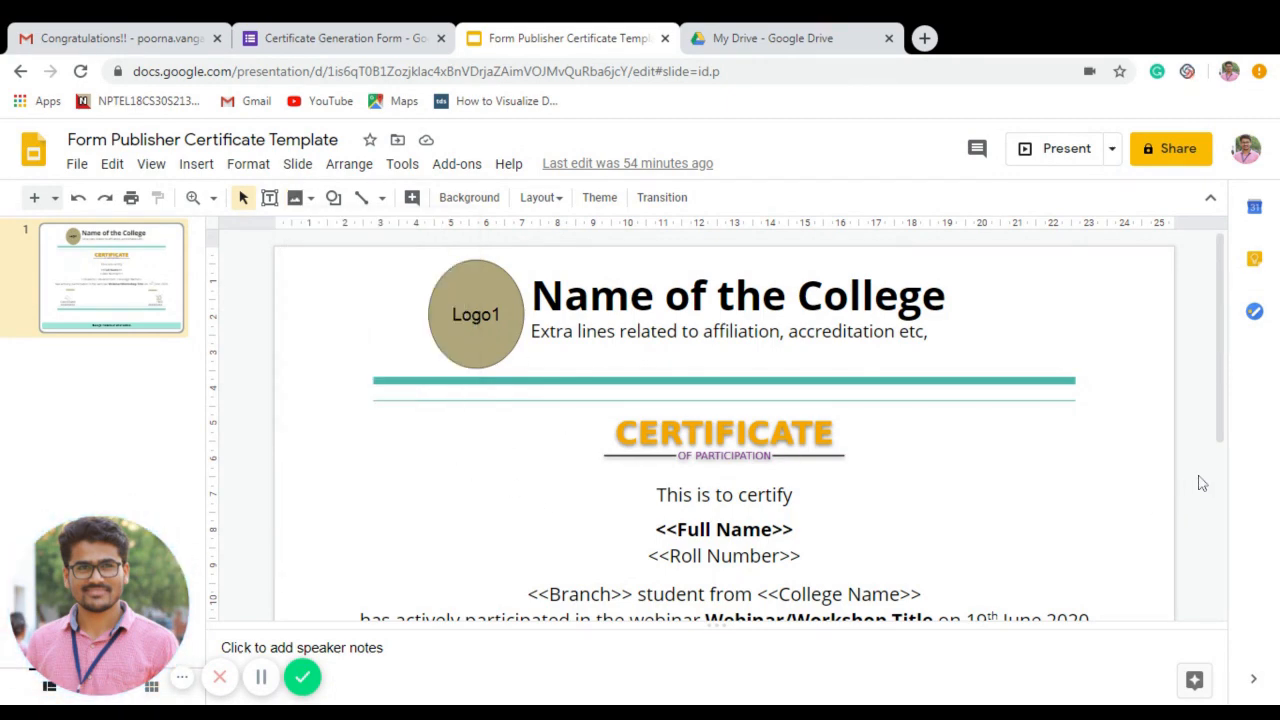
left_click_drag(1222, 430, 1224, 492)
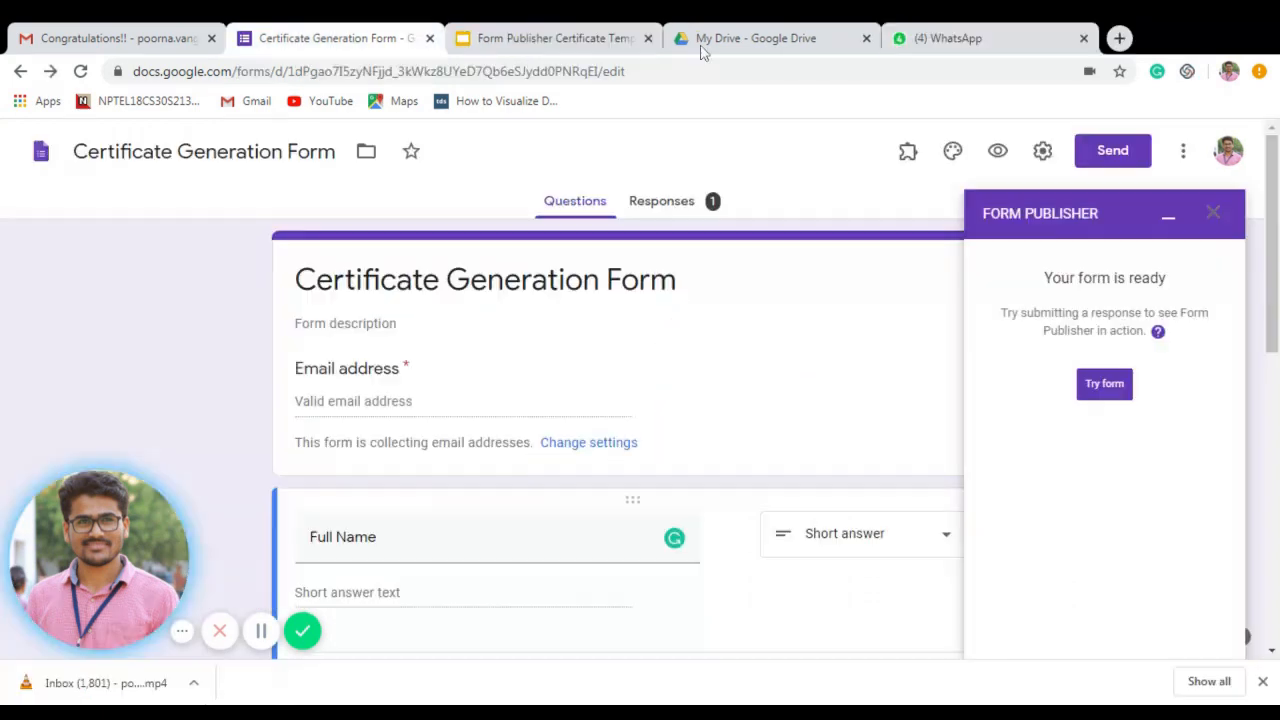
left_click(703, 40)
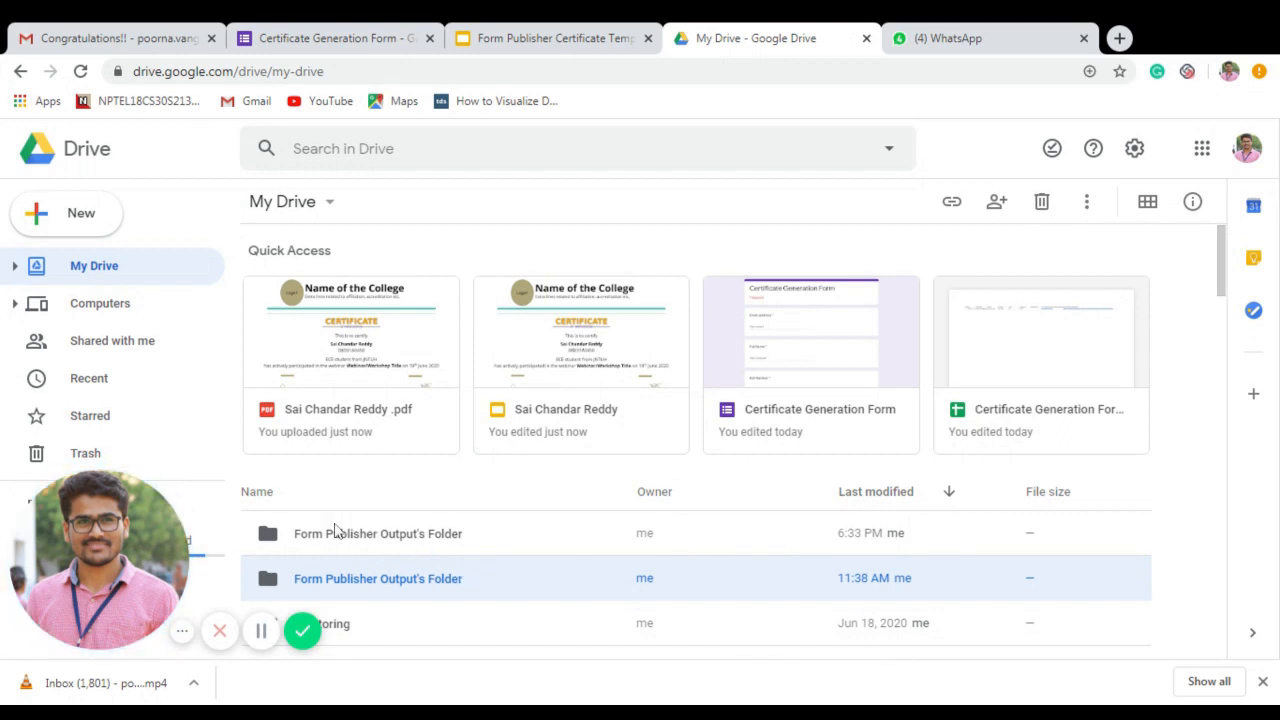
Open the Form Publisher Output's Folder modified at 6:33 PM.
double_click(386, 540)
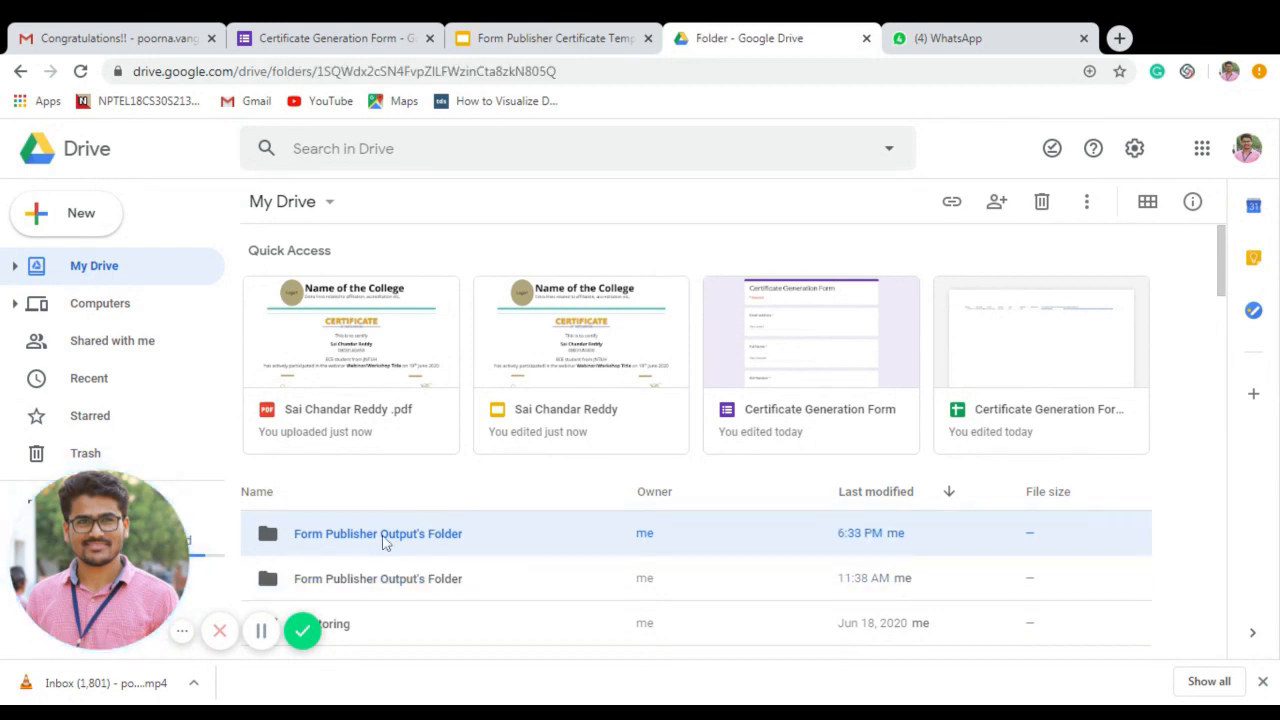